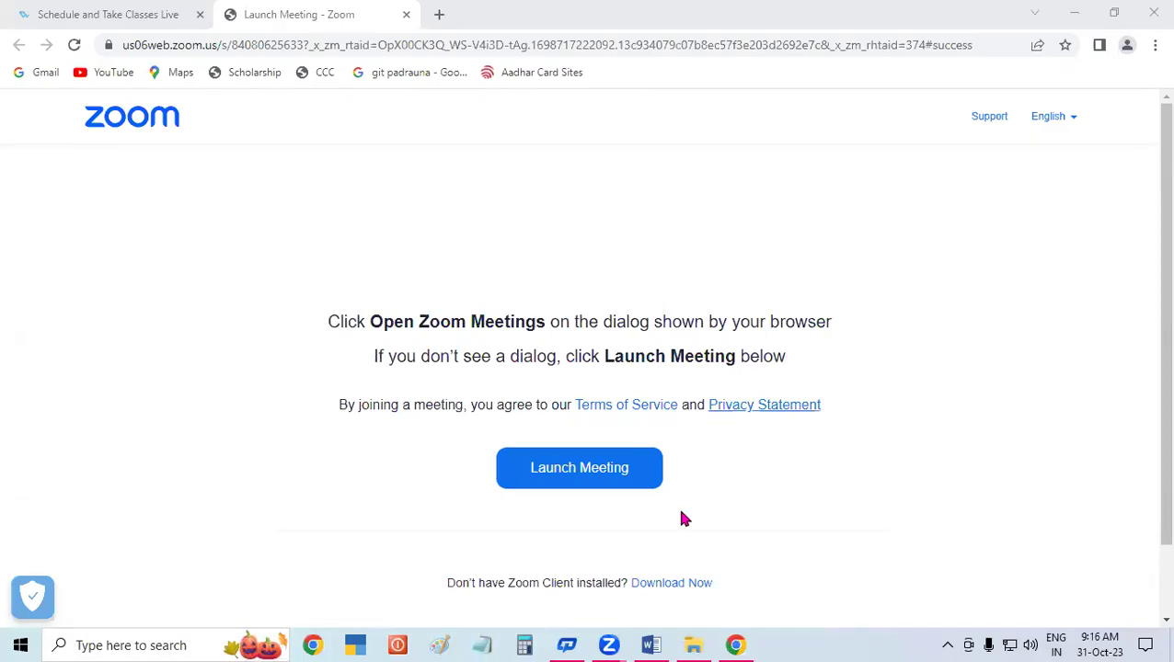
# Switch from the Zoom launch page in Chrome to the blank Word Document1
pyautogui.moveTo(650, 646)
pyautogui.click(660, 583)
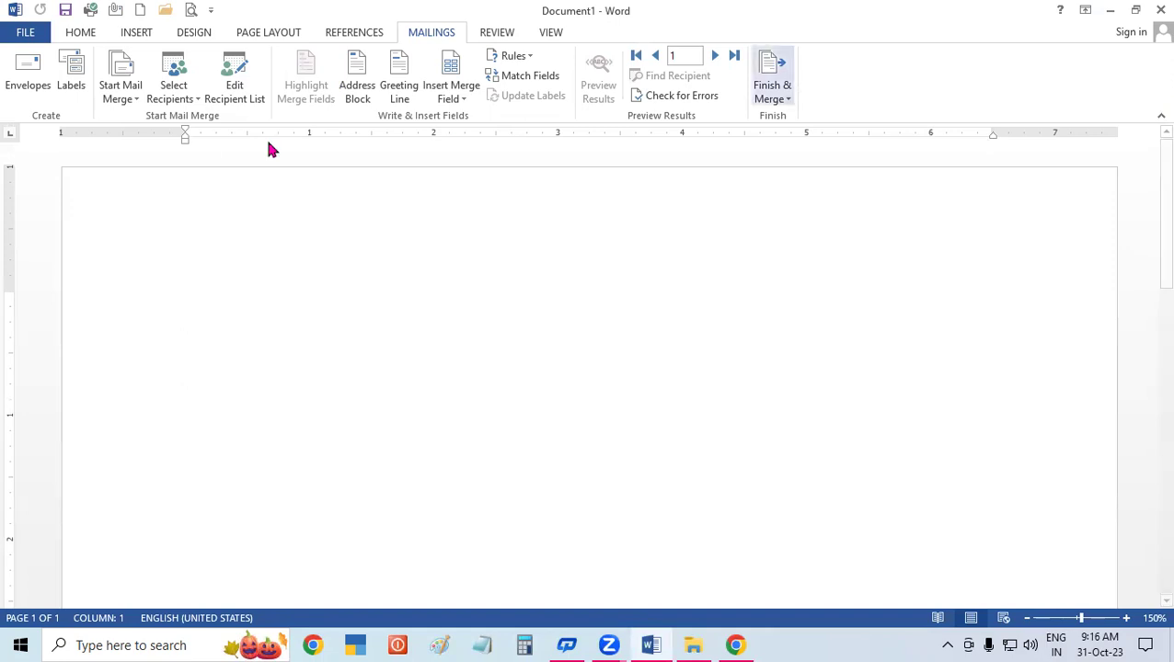
# Make Document1 a Letters-type mail merge and bring up the Select Recipients options
pyautogui.click(135, 99)
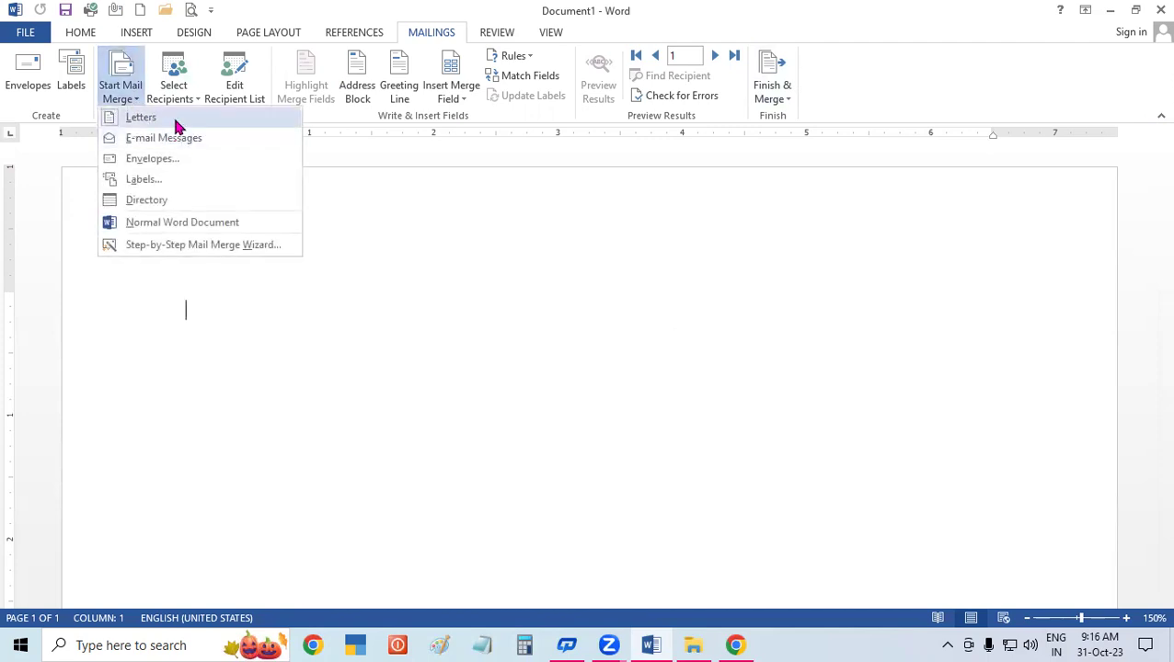
pyautogui.click(504, 293)
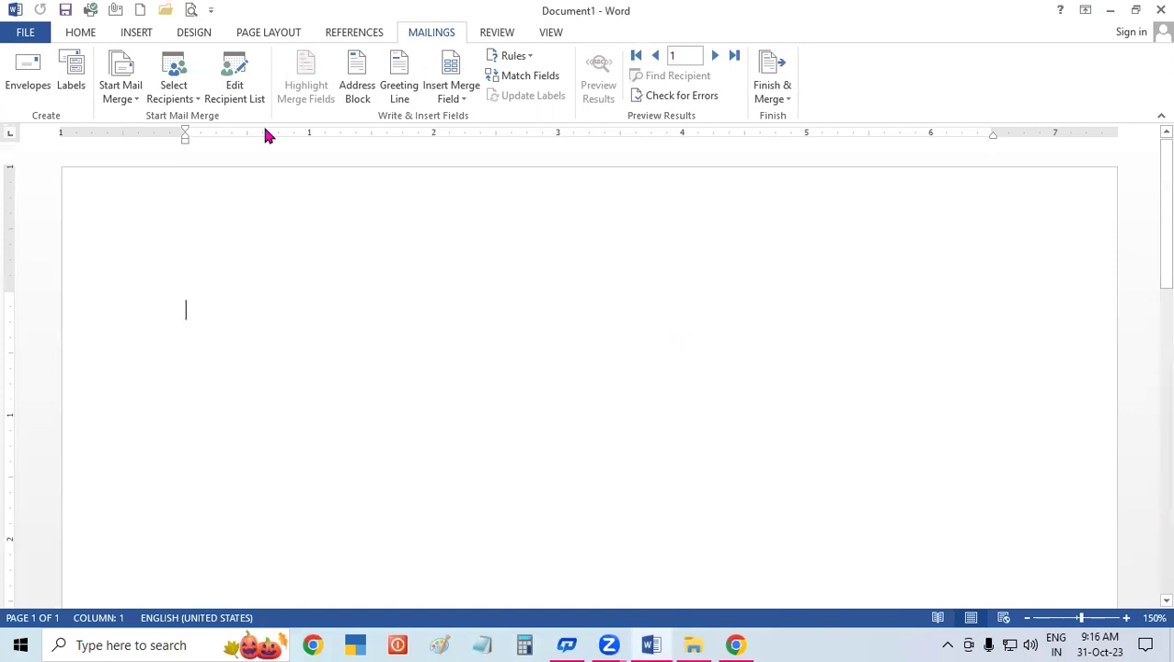
pyautogui.click(166, 98)
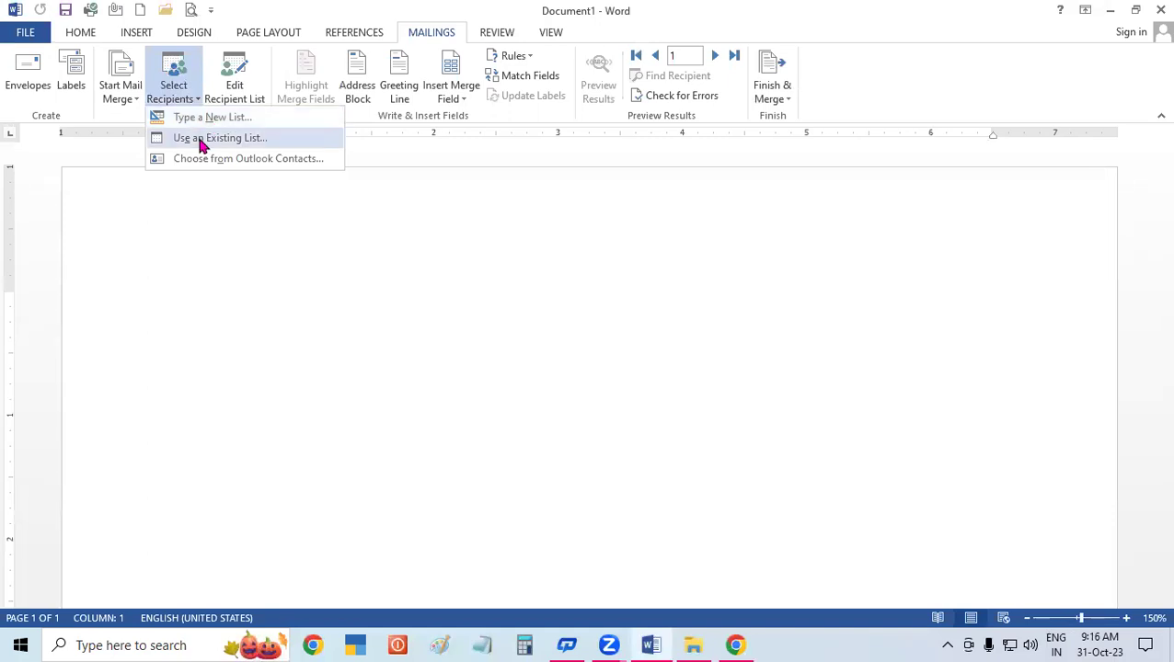
# Choose Use an Existing List as the recipient source and browse the Desktop folder for it
pyautogui.click(251, 256)
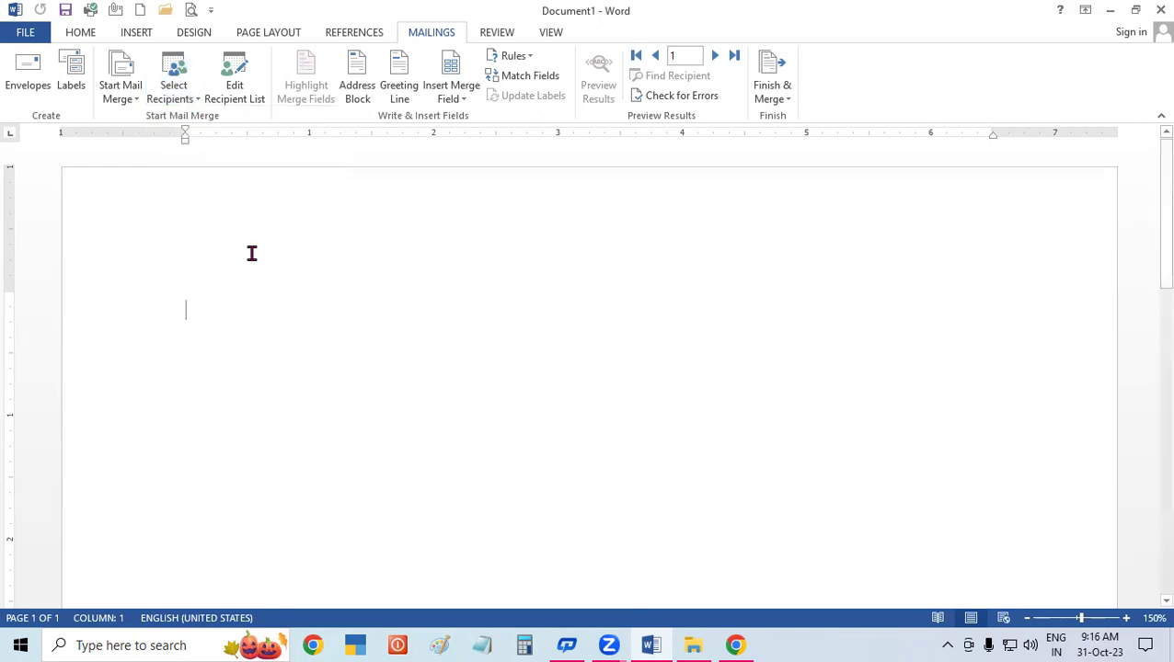
pyautogui.click(184, 82)
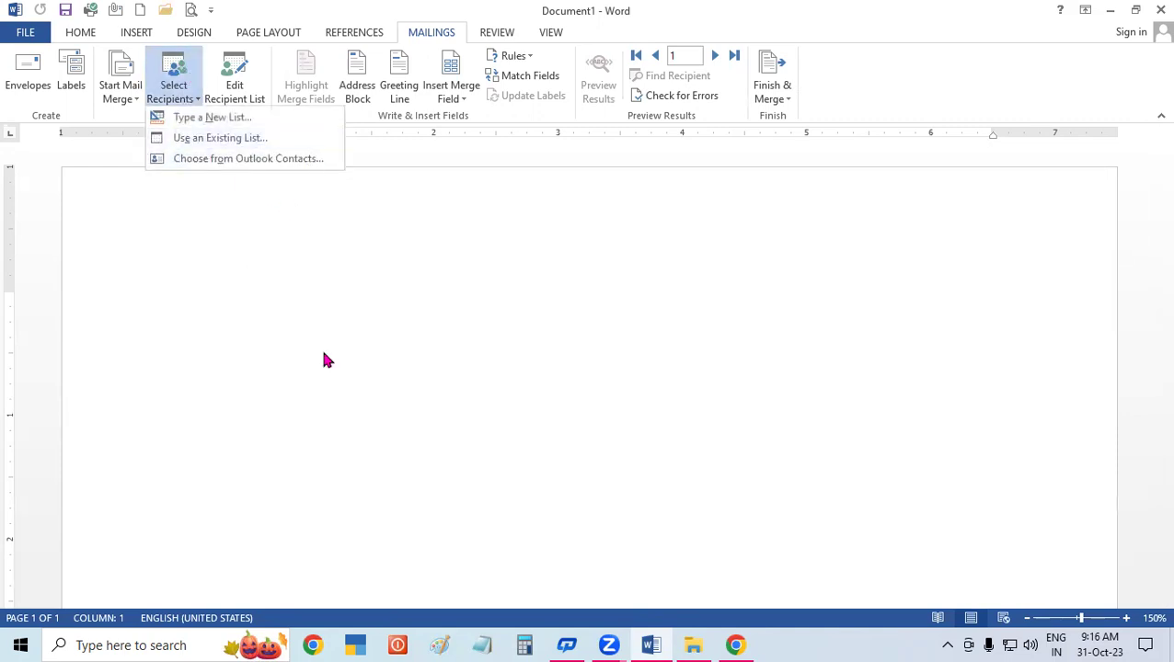
pyautogui.click(196, 145)
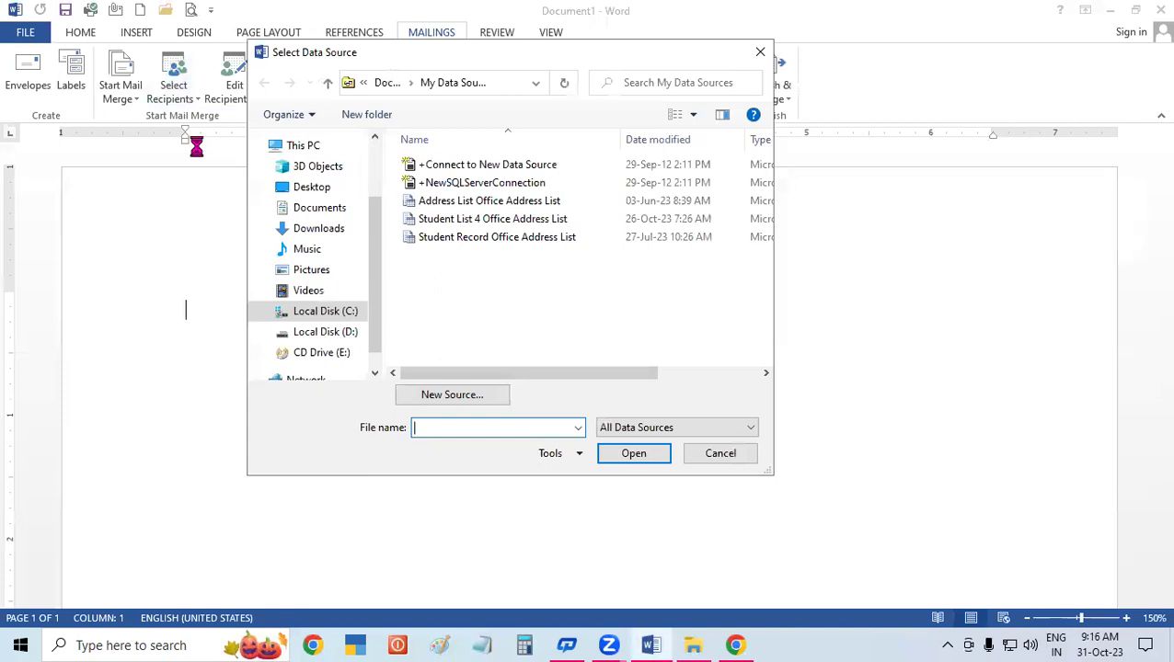
pyautogui.moveTo(314, 228)
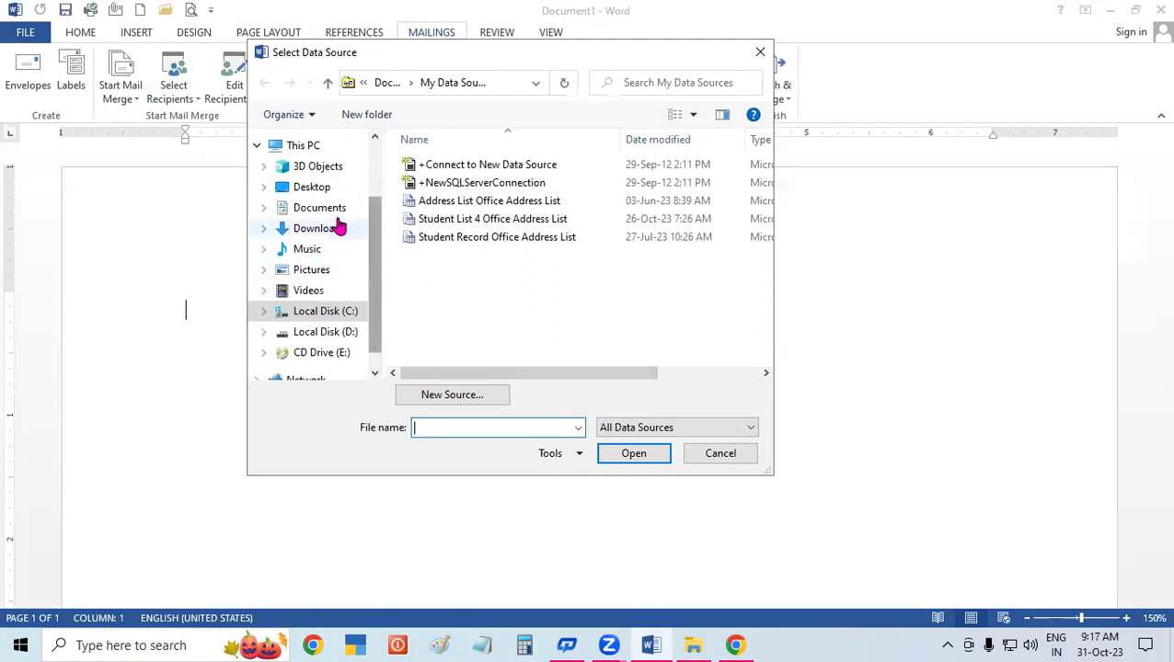
pyautogui.click(311, 189)
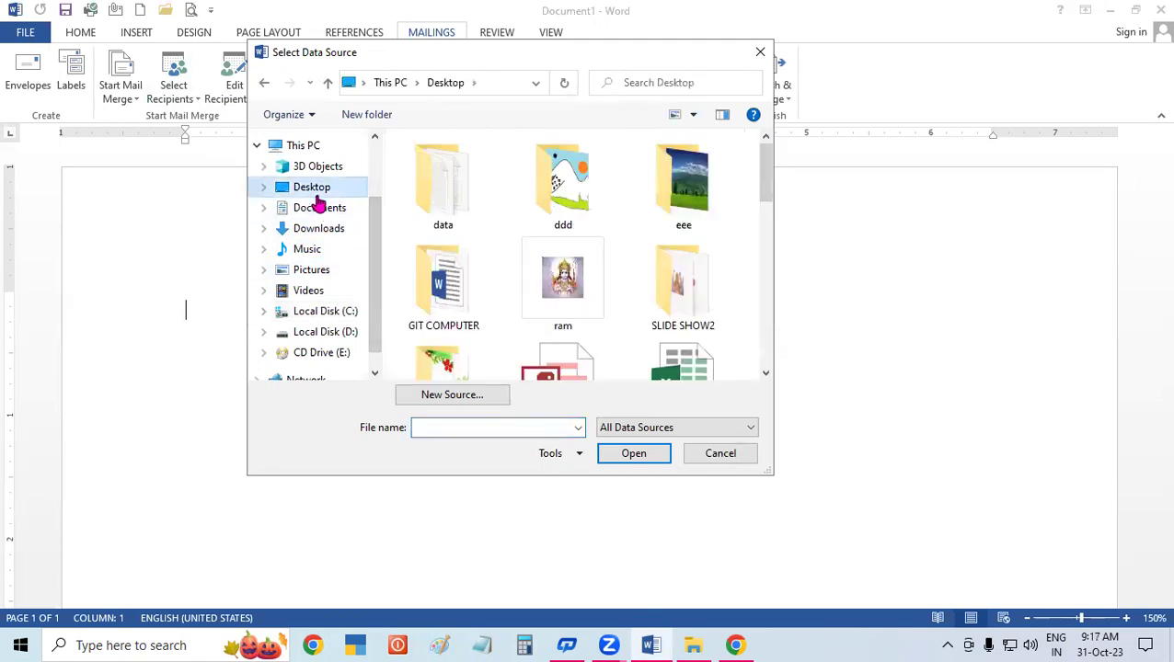
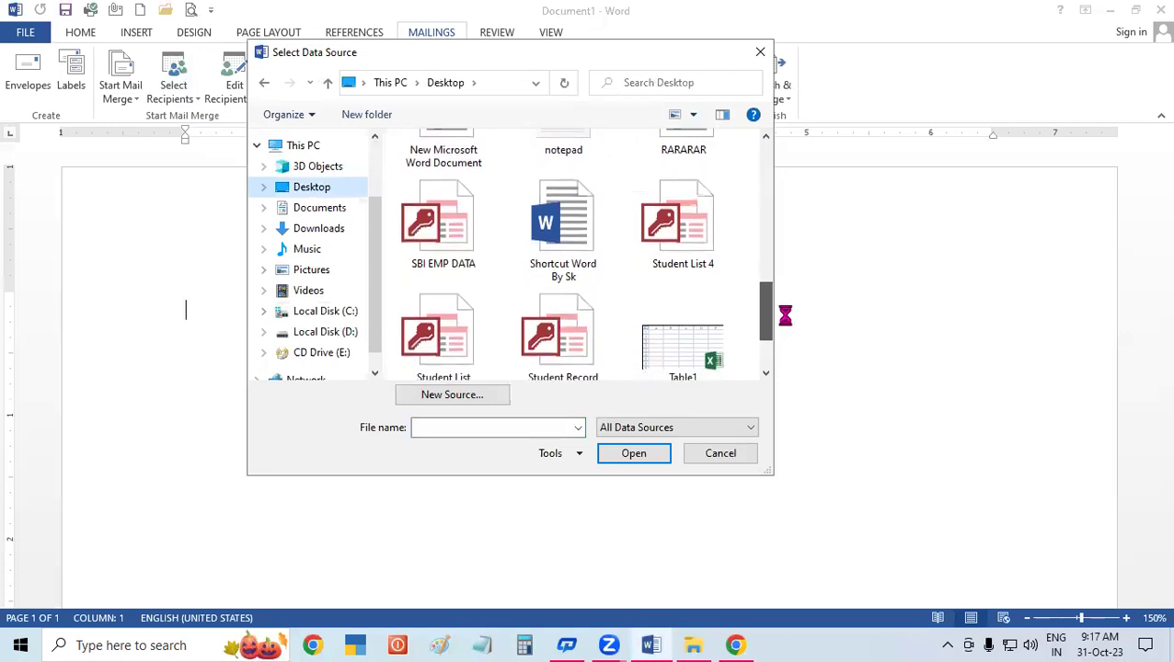
# Attach the SBI EMP DATA file as the recipient list, then close Word
pyautogui.click(422, 211)
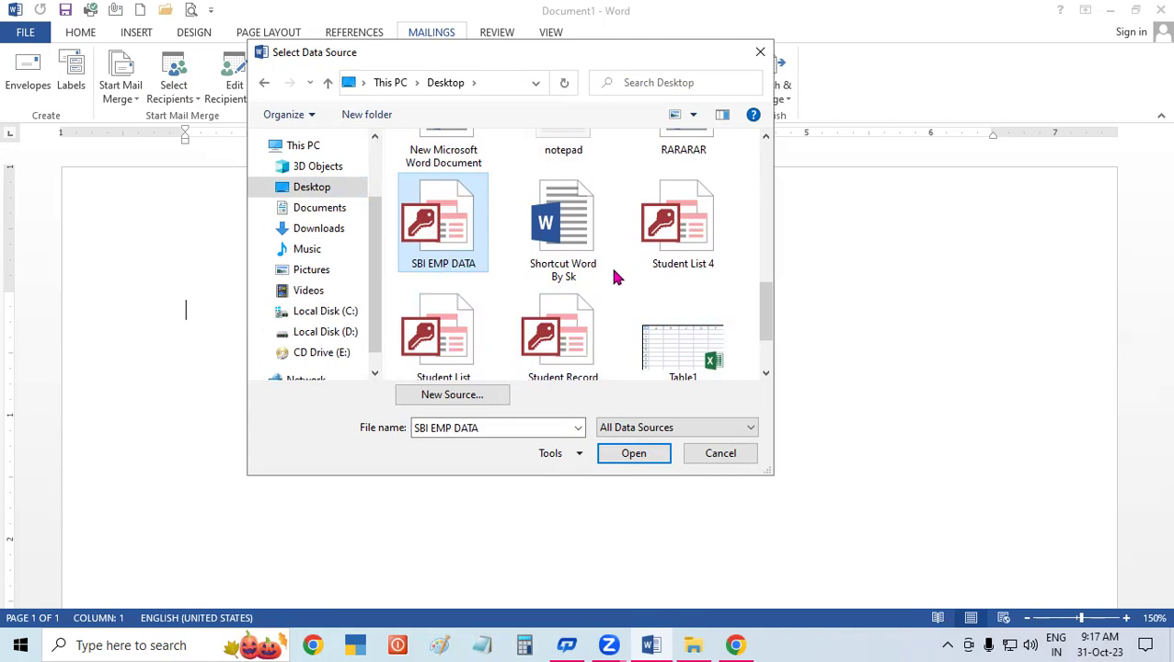
pyautogui.click(631, 454)
pyautogui.click(631, 455)
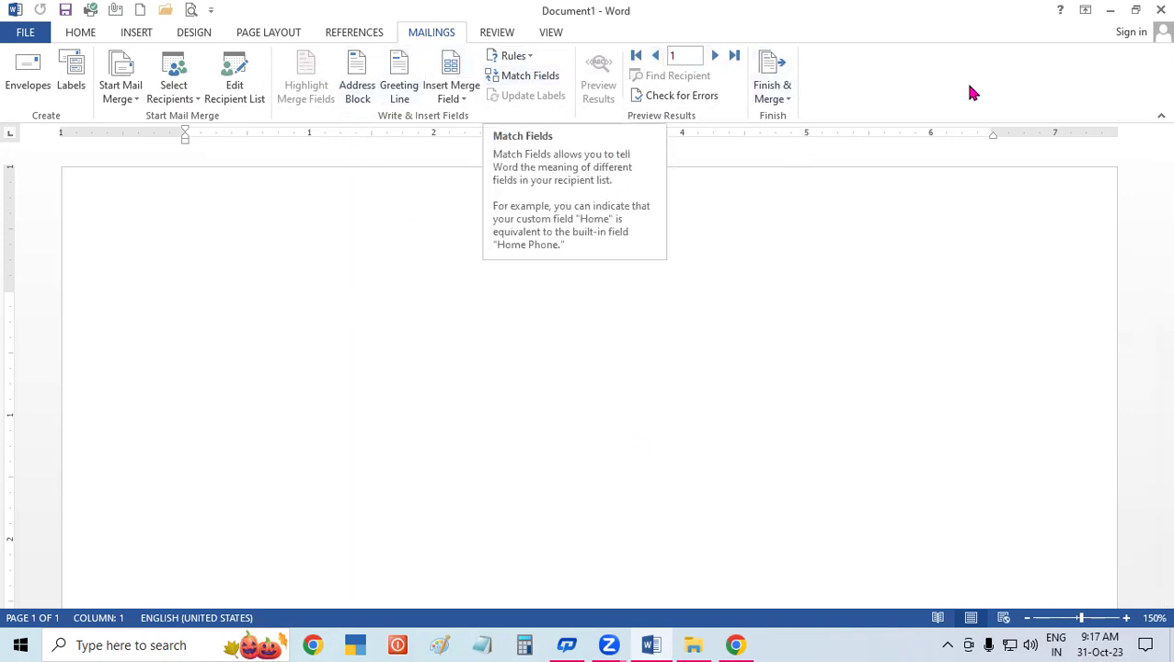
pyautogui.click(1159, 9)
# Discard the unsaved document and relaunch Word with winword from Run on a blank document
pyautogui.click(574, 348)
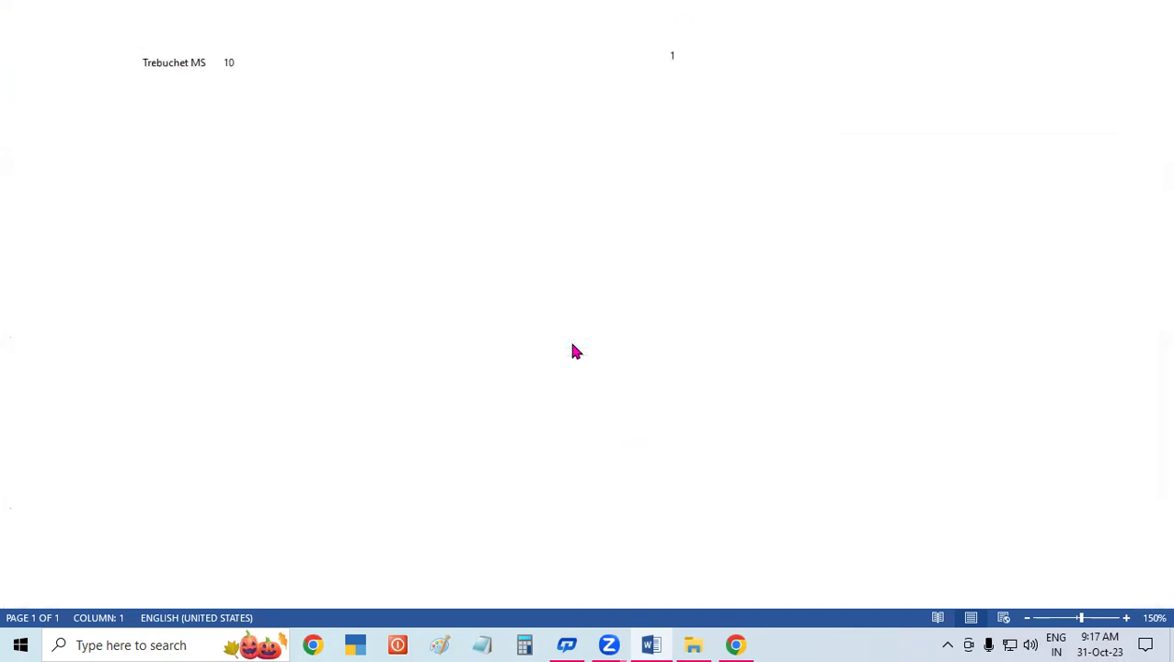
pyautogui.press('super+r')
pyautogui.press('Return')
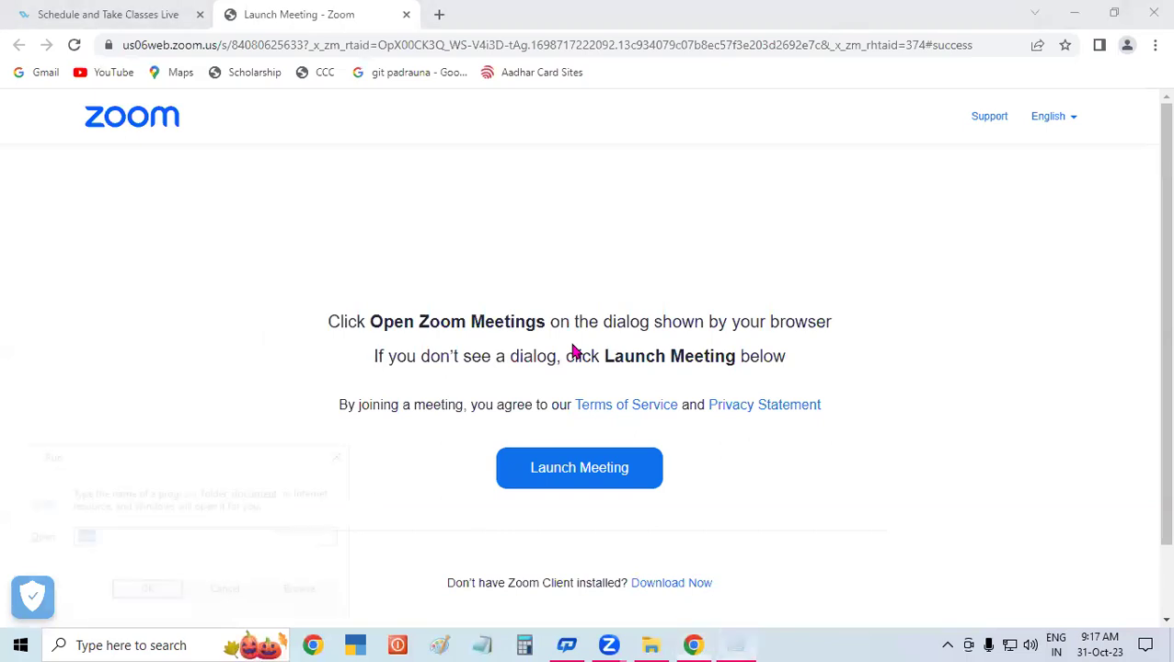
pyautogui.press('super+r')
pyautogui.write('W')
pyautogui.press('Down')
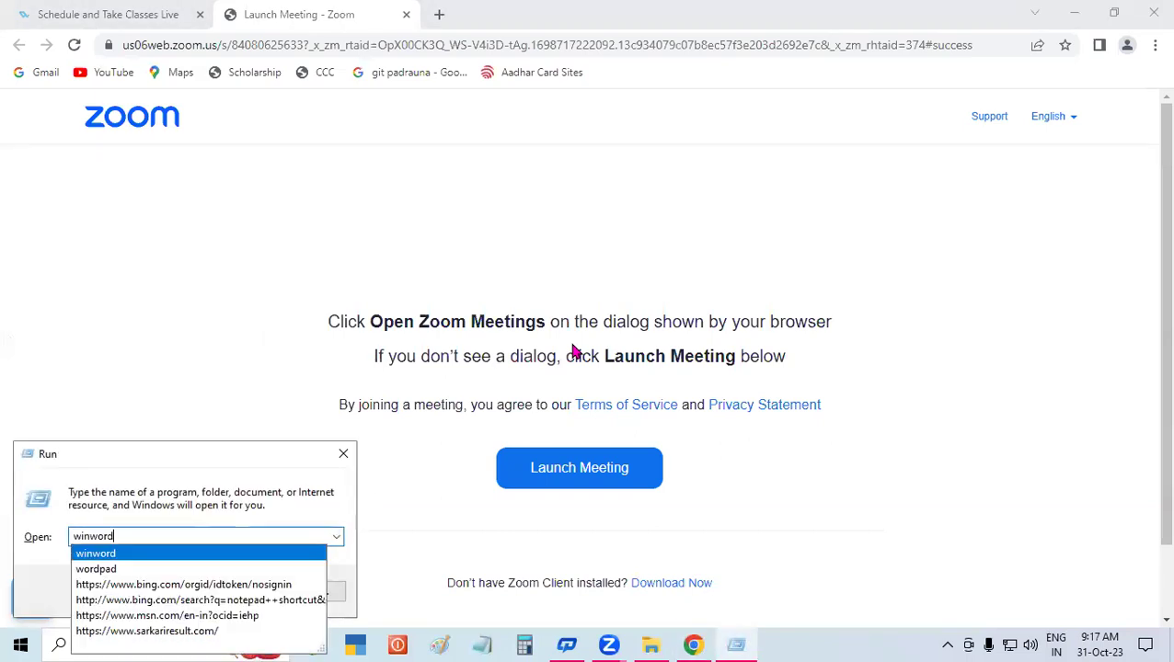
pyautogui.press('Return')
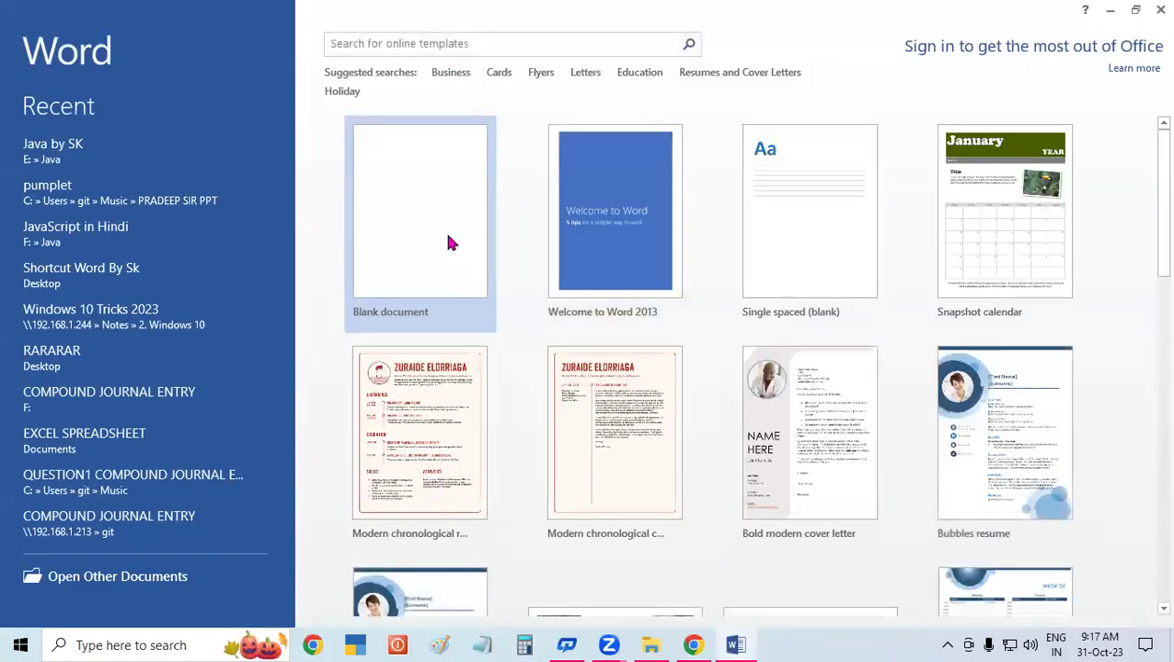
pyautogui.click(444, 234)
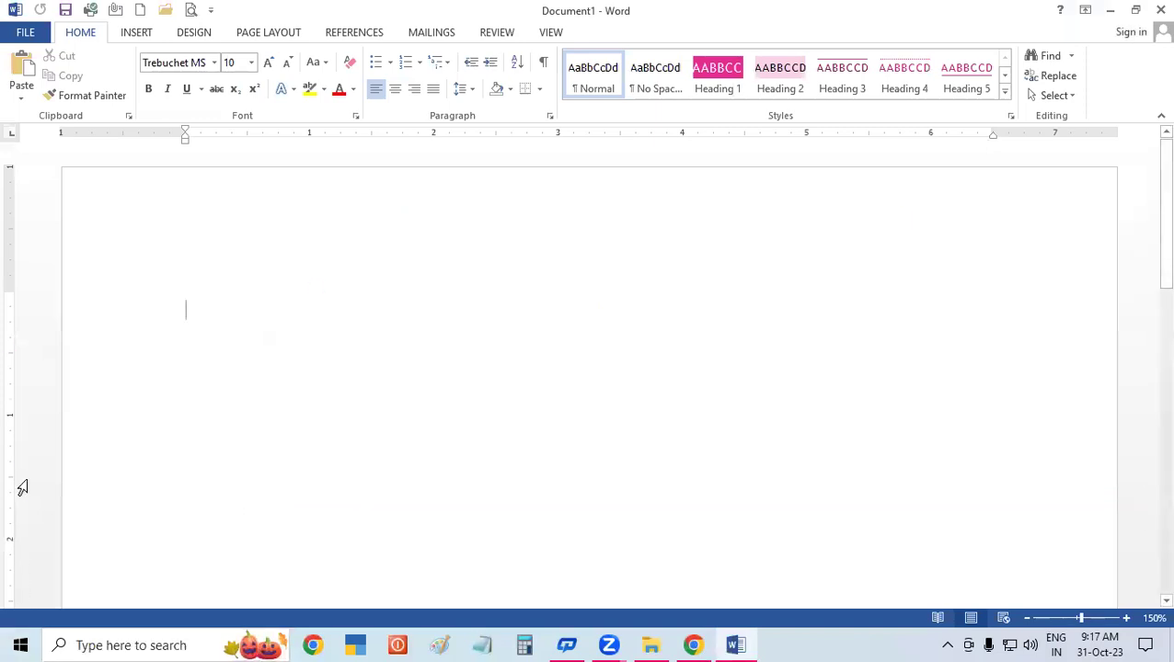
# Switch the ribbon to the MAILINGS tab
pyautogui.click(450, 33)
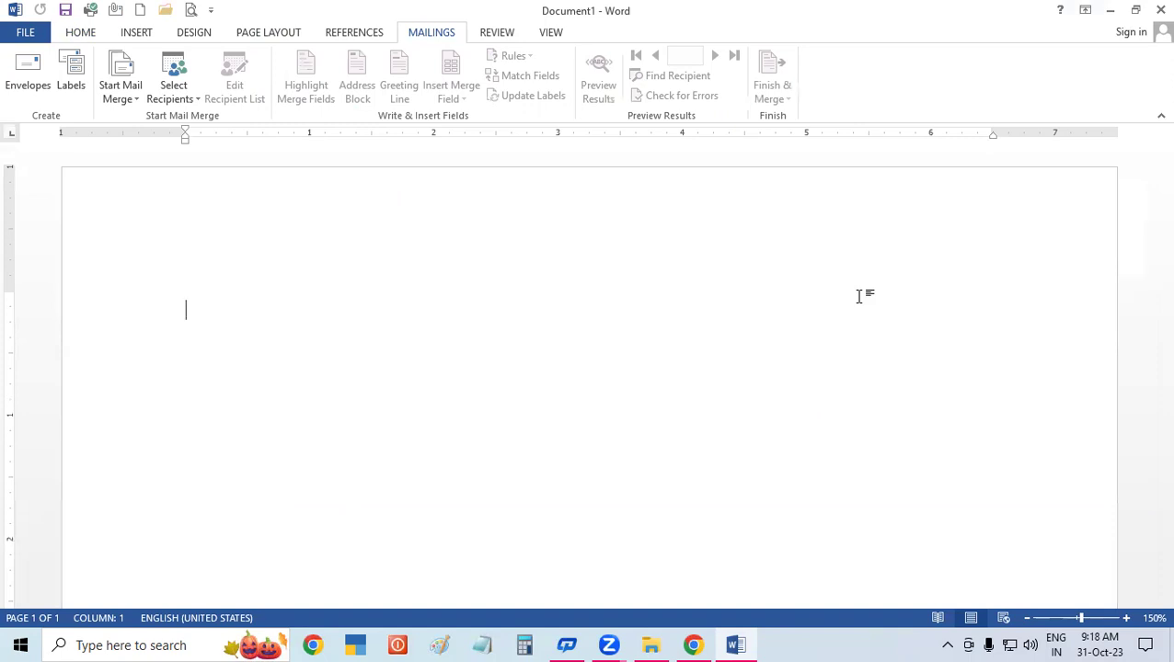
# Use the existing SBI EMP DATA database on the Desktop as the recipient list
pyautogui.click(169, 99)
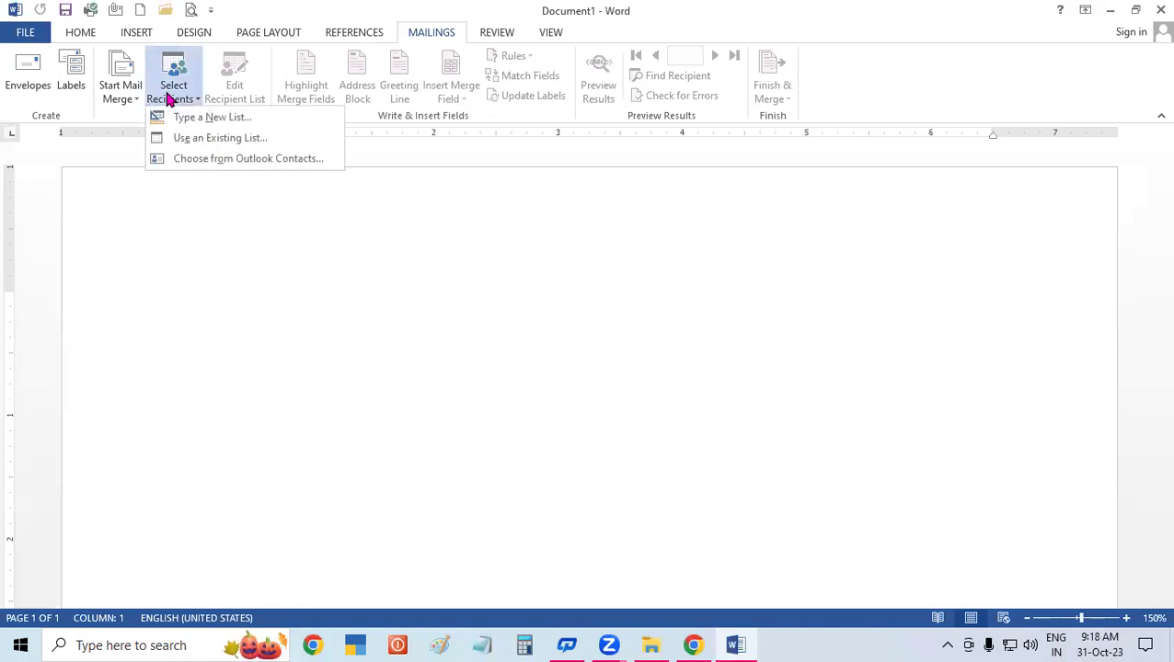
pyautogui.click(226, 140)
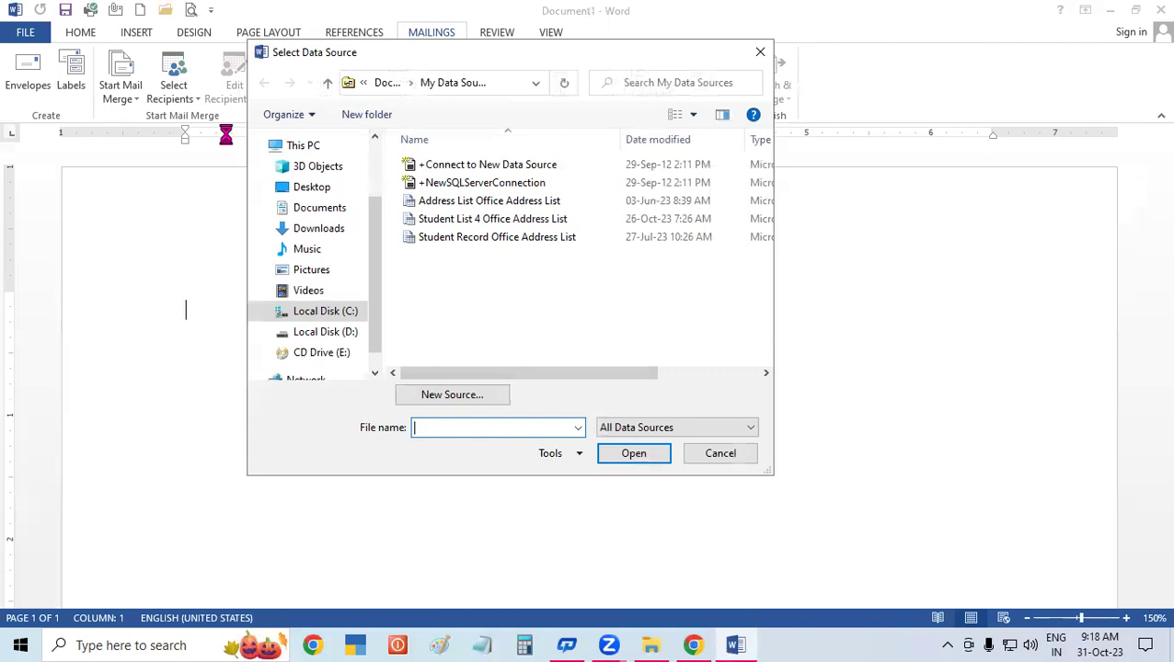
pyautogui.moveTo(371, 307); pyautogui.dragTo(387, 145)
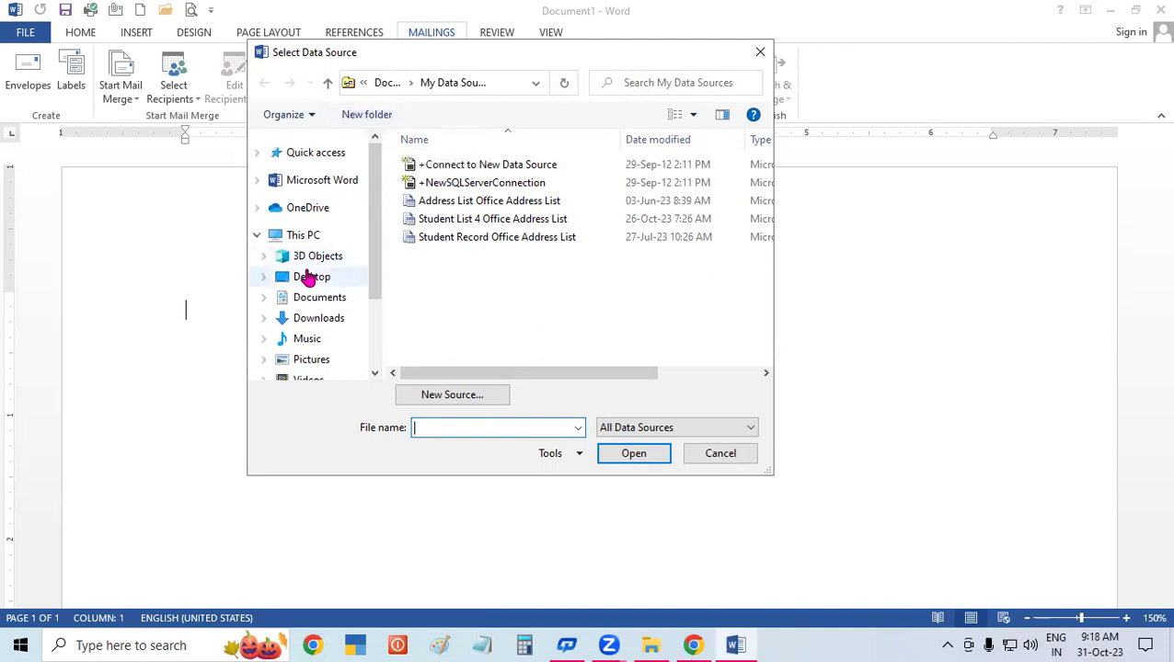
pyautogui.click(310, 279)
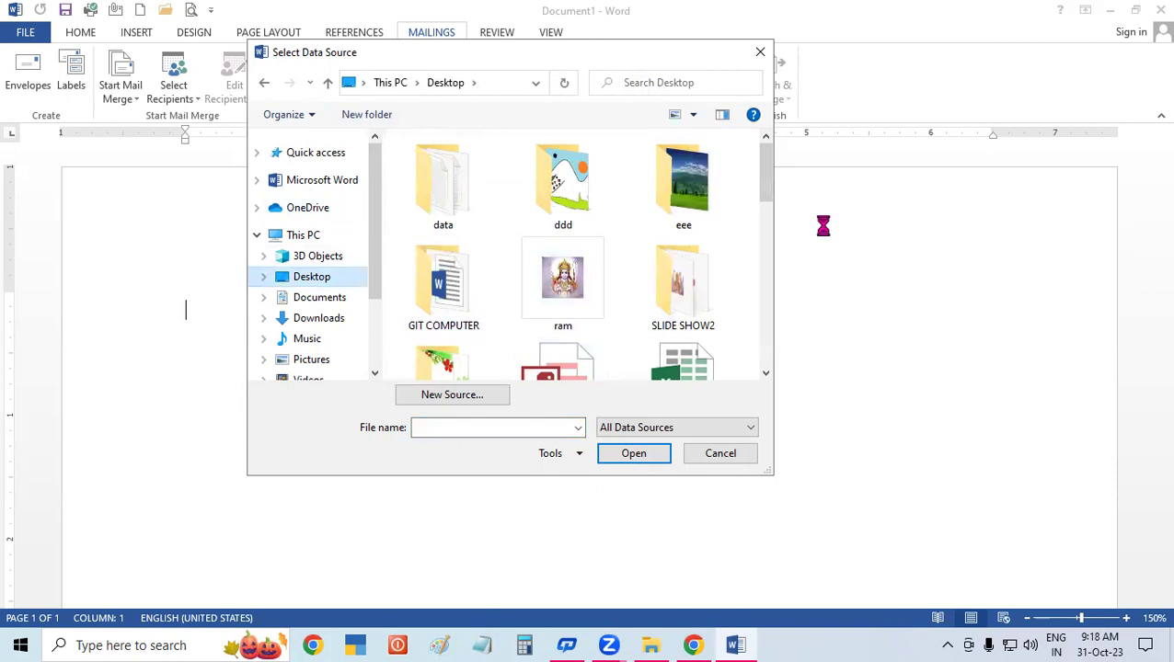
pyautogui.moveTo(767, 170); pyautogui.dragTo(786, 299)
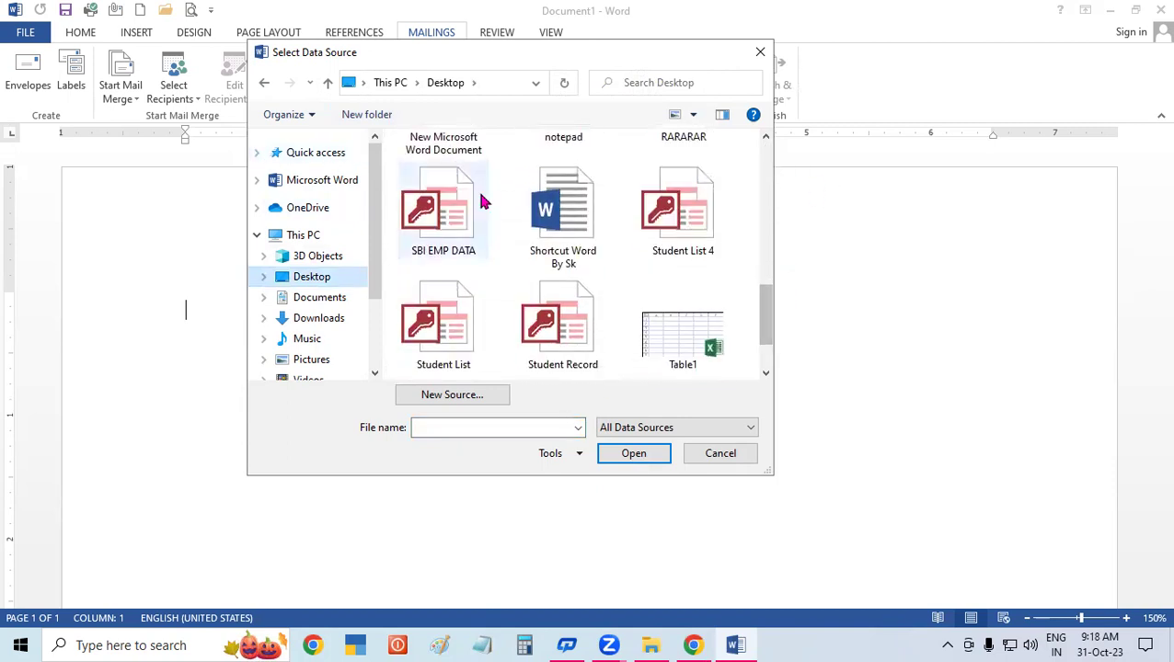
pyautogui.click(480, 198)
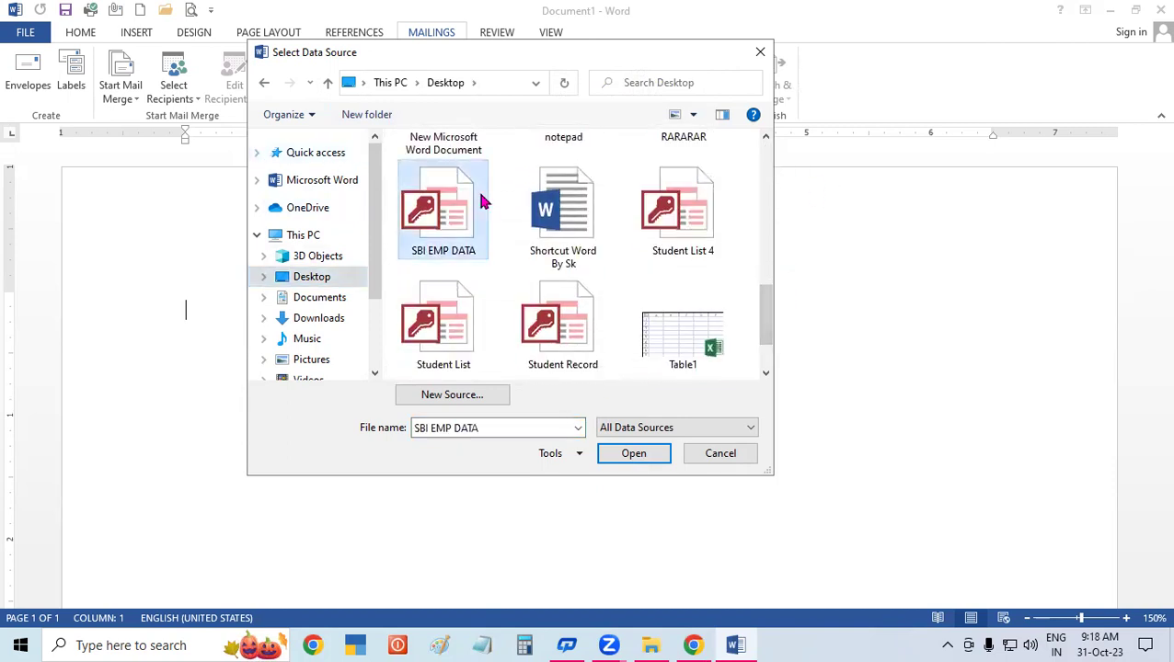
pyautogui.click(635, 453)
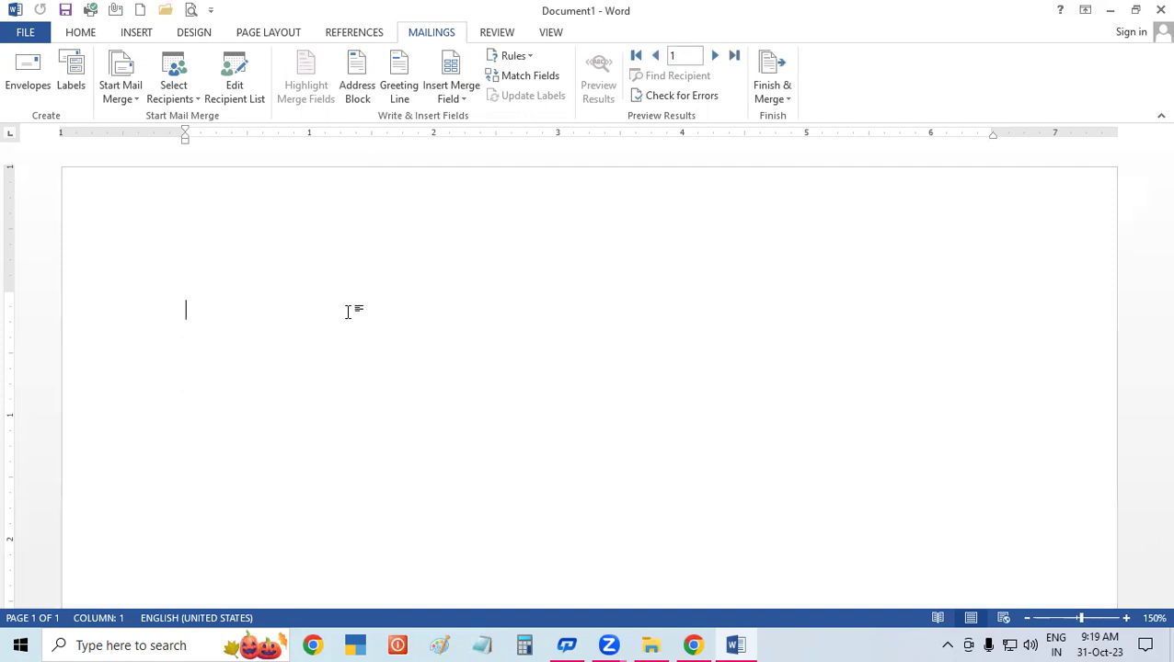
# Open the recipient list of four records and select SBI EMP DATA.mdb as the data source
pyautogui.click(236, 75)
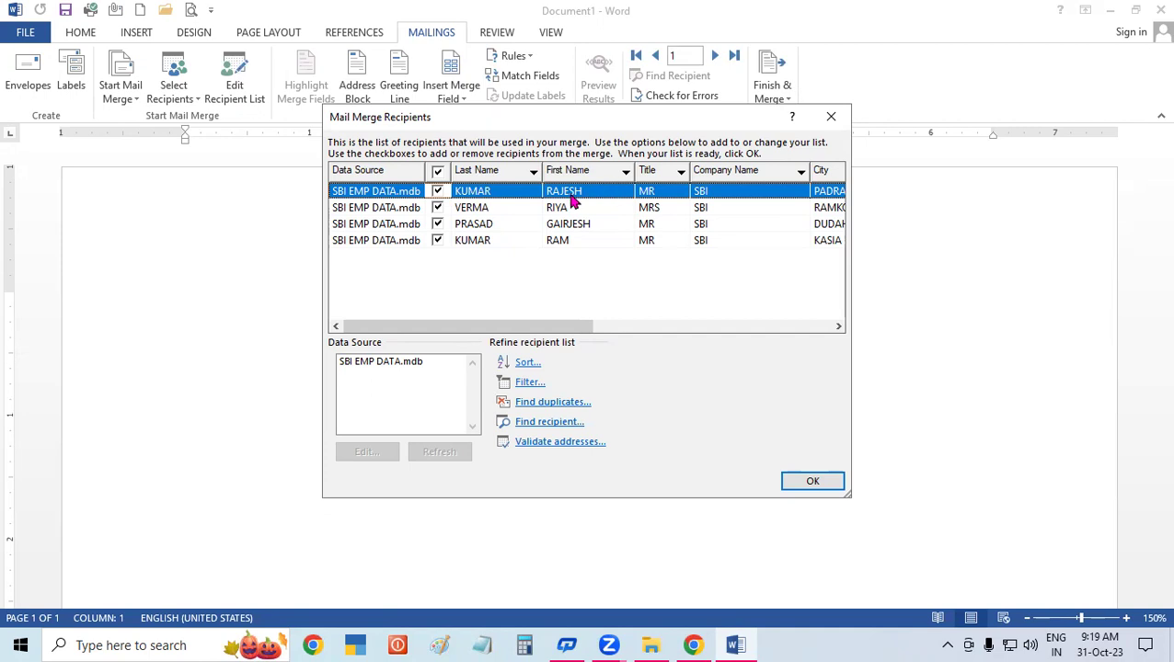
pyautogui.click(559, 245)
pyautogui.click(563, 195)
pyautogui.click(395, 363)
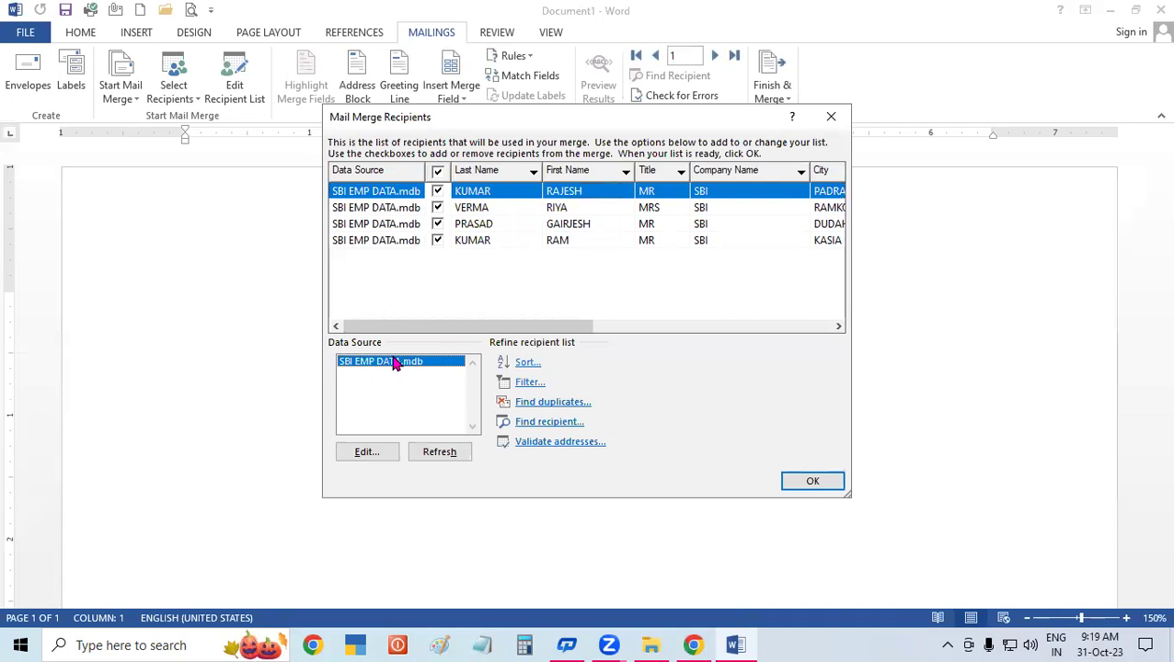
# Change the first record's First Name to RAMESH in the data source and submit
pyautogui.click(383, 456)
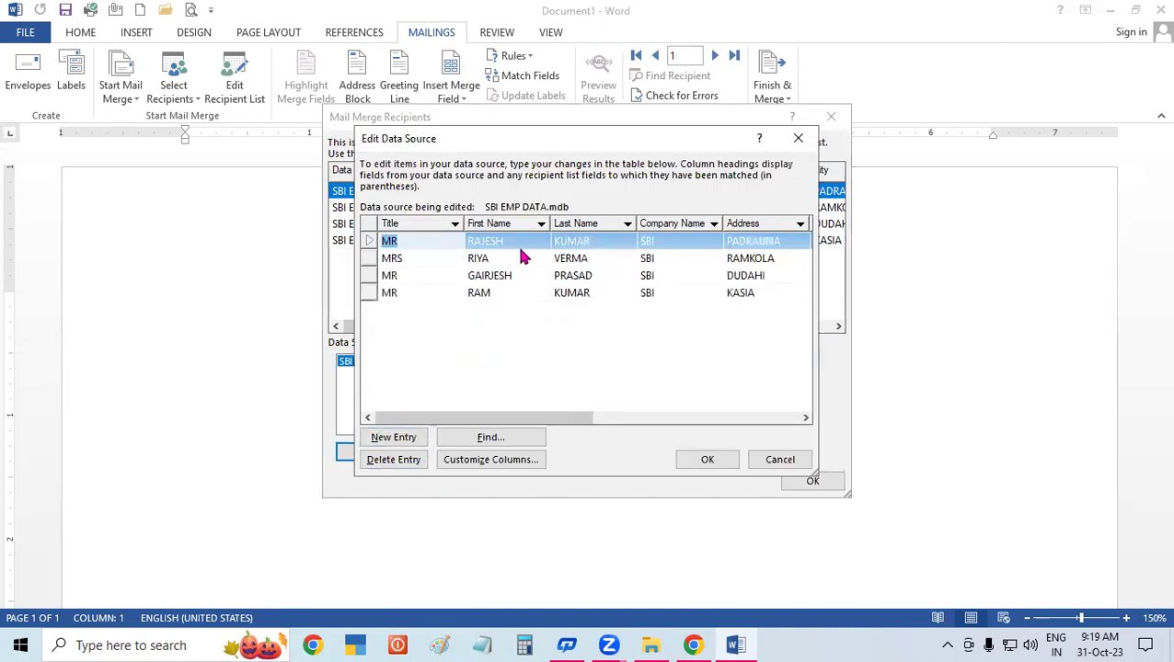
pyautogui.click(521, 241)
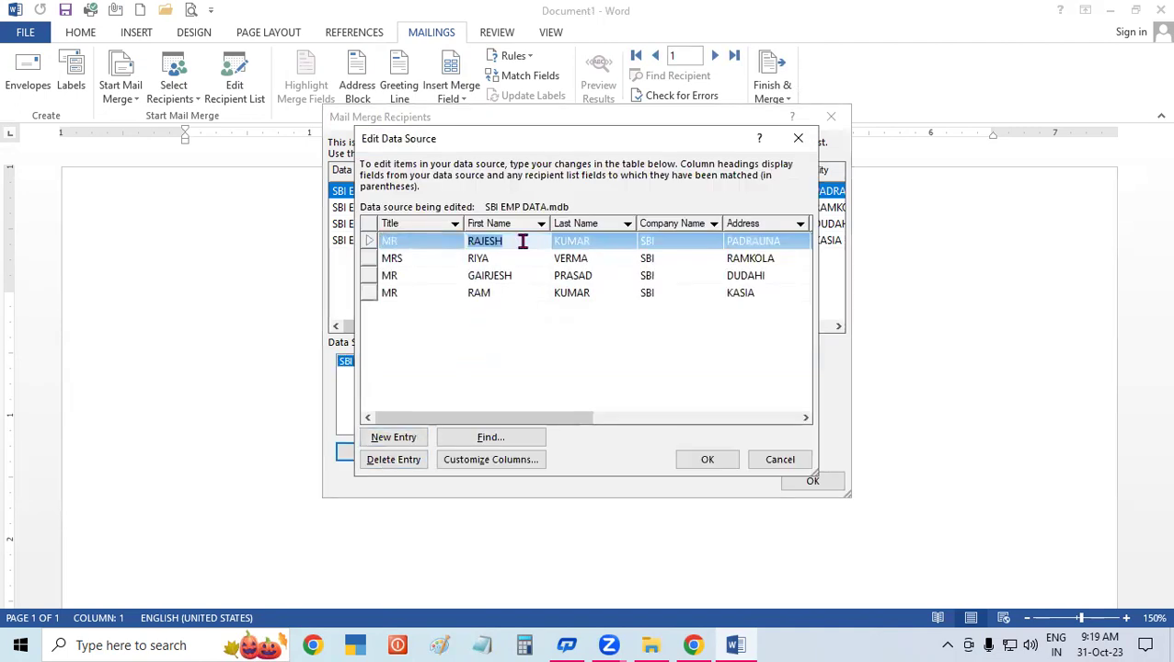
pyautogui.write('RAMESH')
pyautogui.click(732, 458)
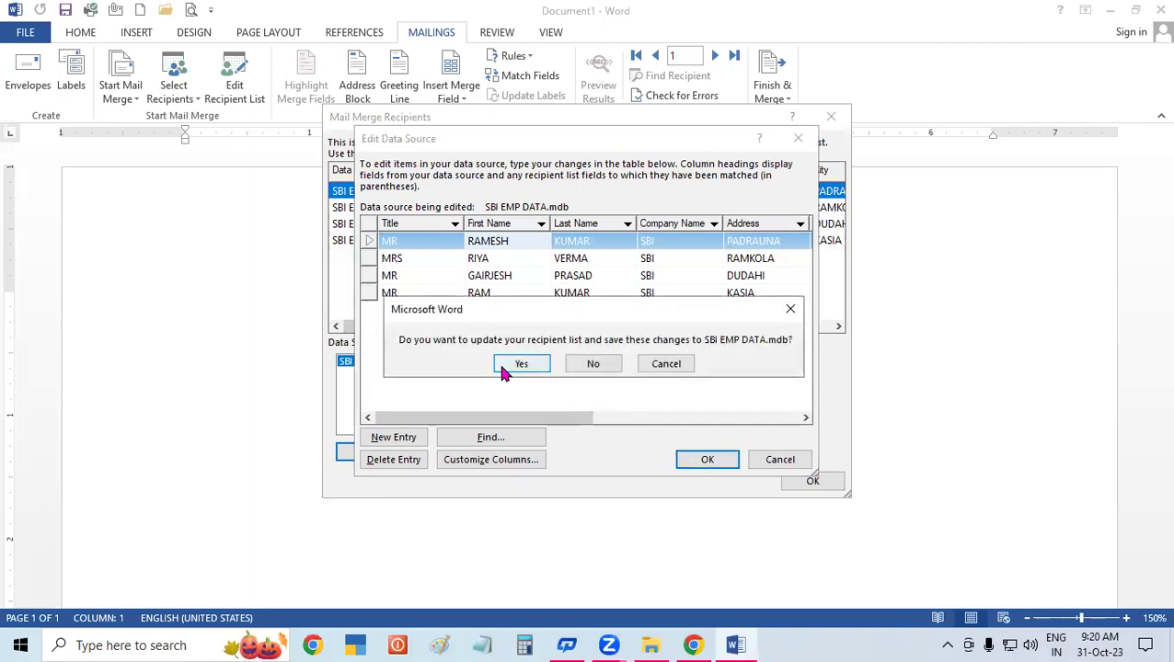
# Confirm saving the edited records to SBI EMP DATA.mdb and update the recipient list
pyautogui.click(790, 309)
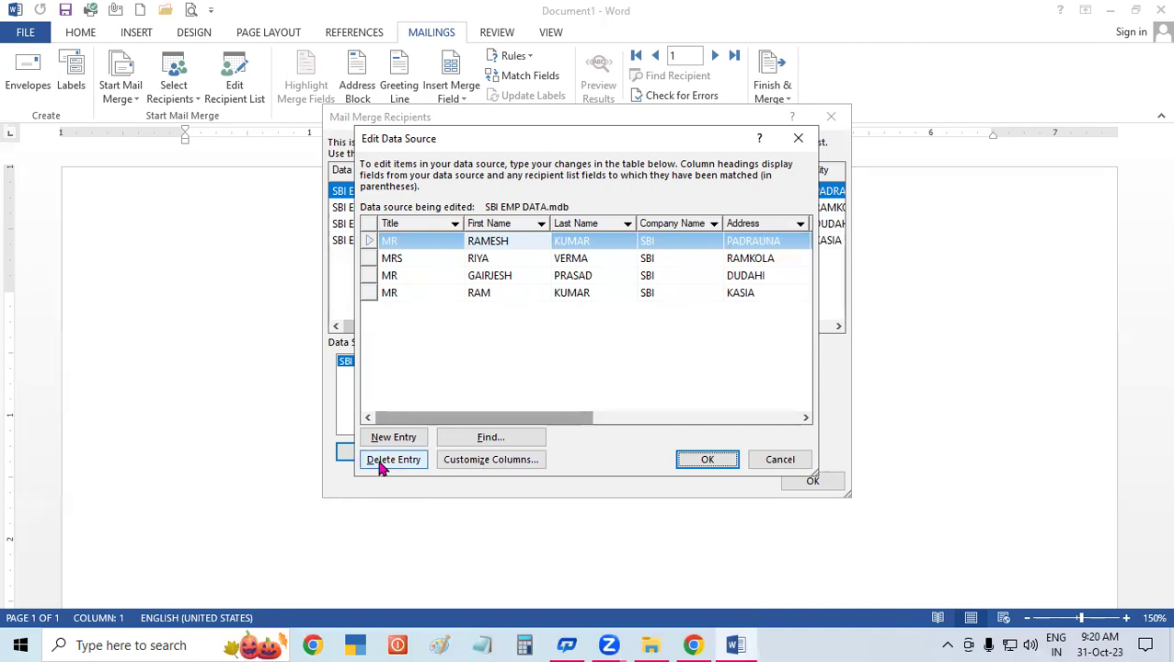
pyautogui.click(709, 460)
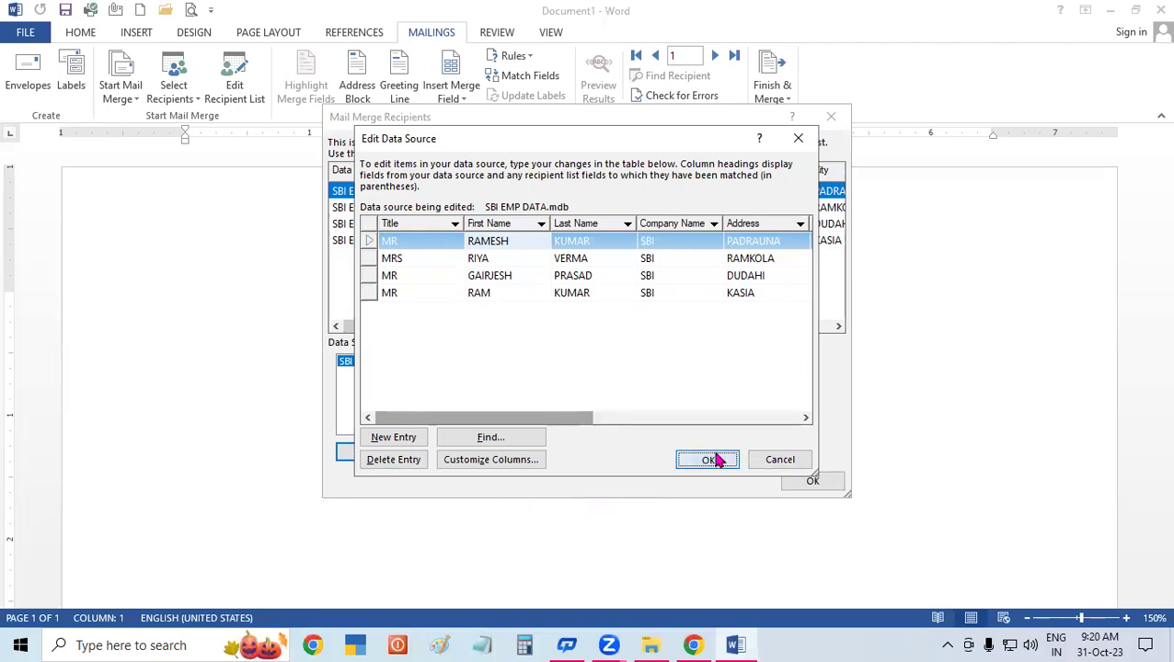
pyautogui.click(522, 363)
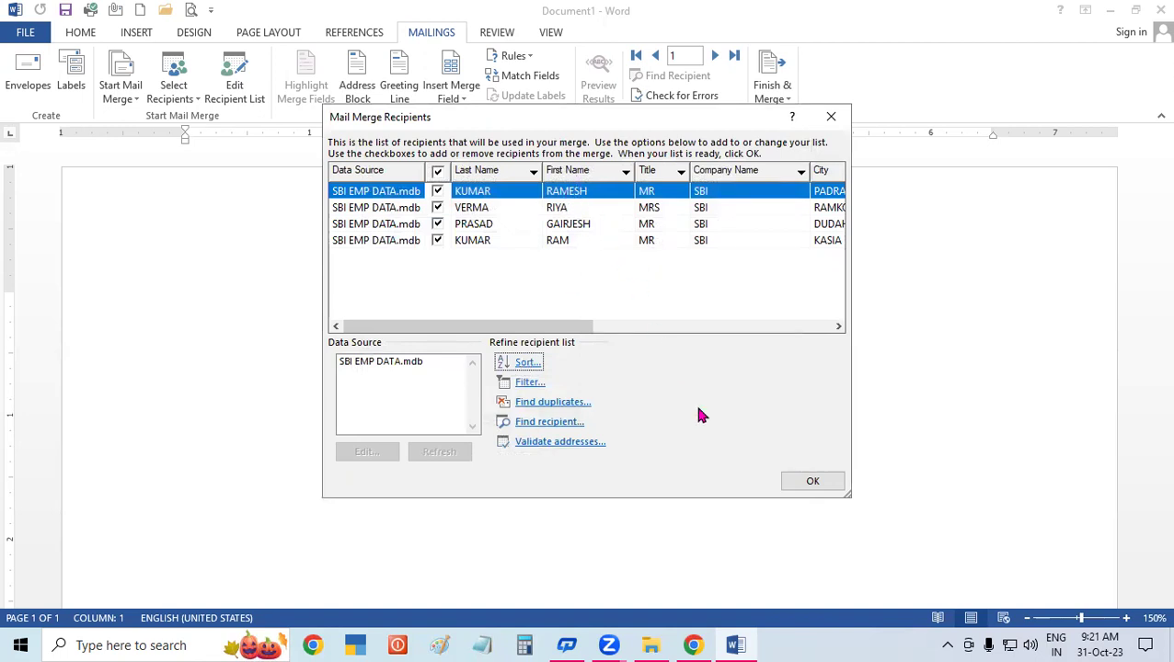
# Close the Mail Merge Recipients list, reopen it to recheck the four records, then close it
pyautogui.click(812, 481)
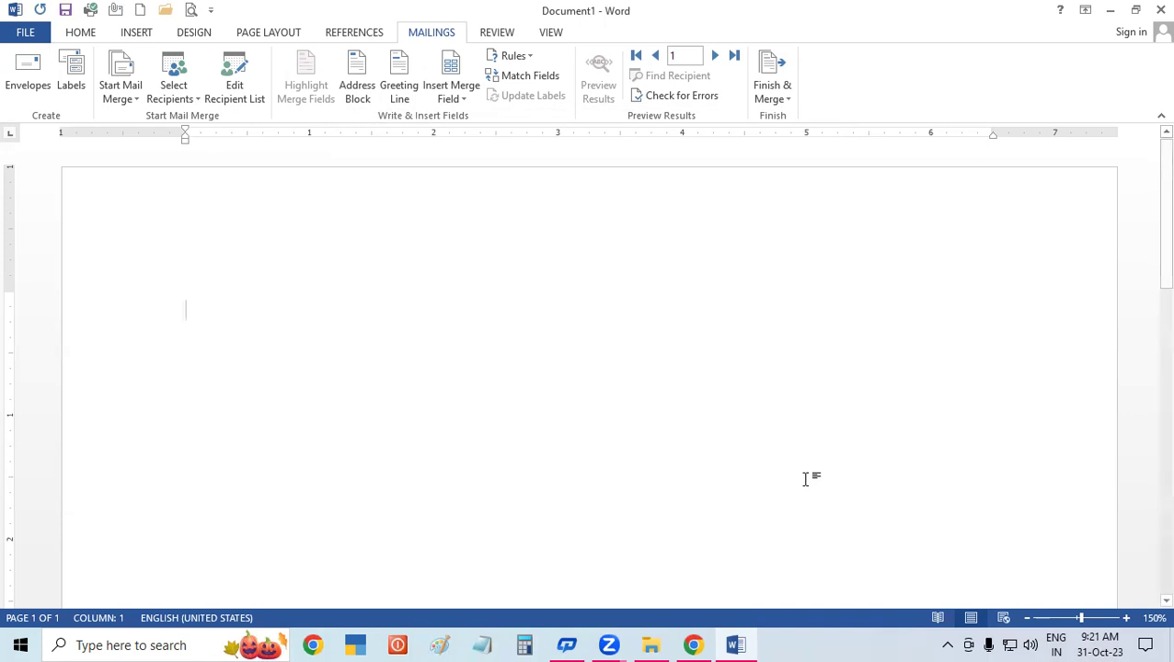
pyautogui.click(223, 66)
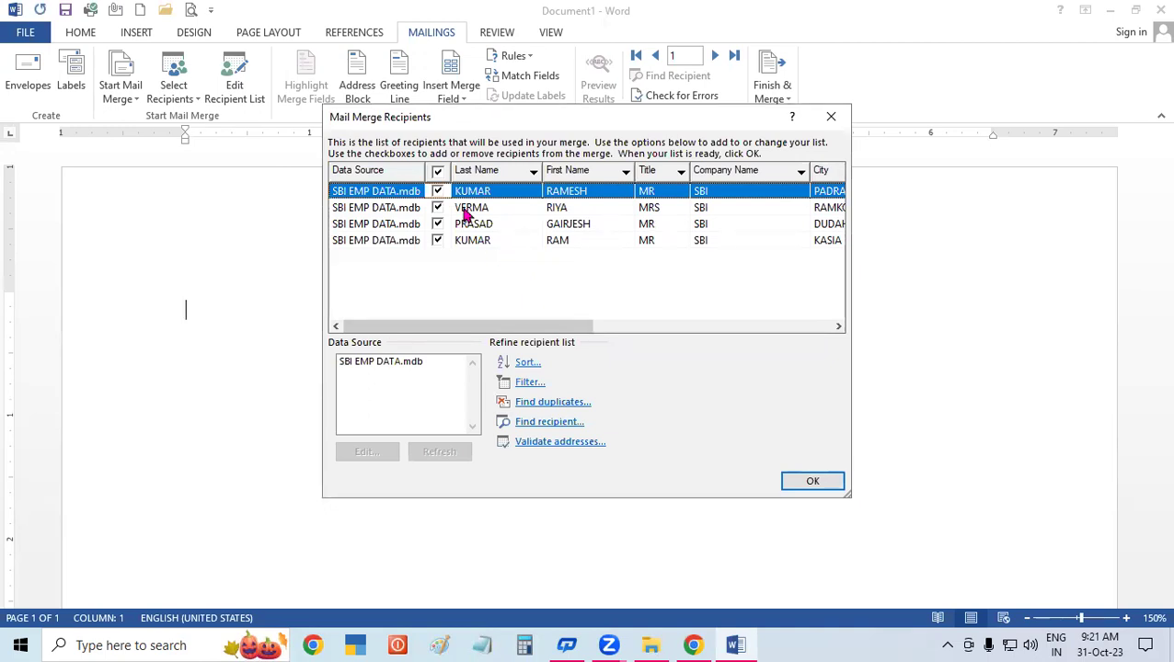
pyautogui.click(815, 484)
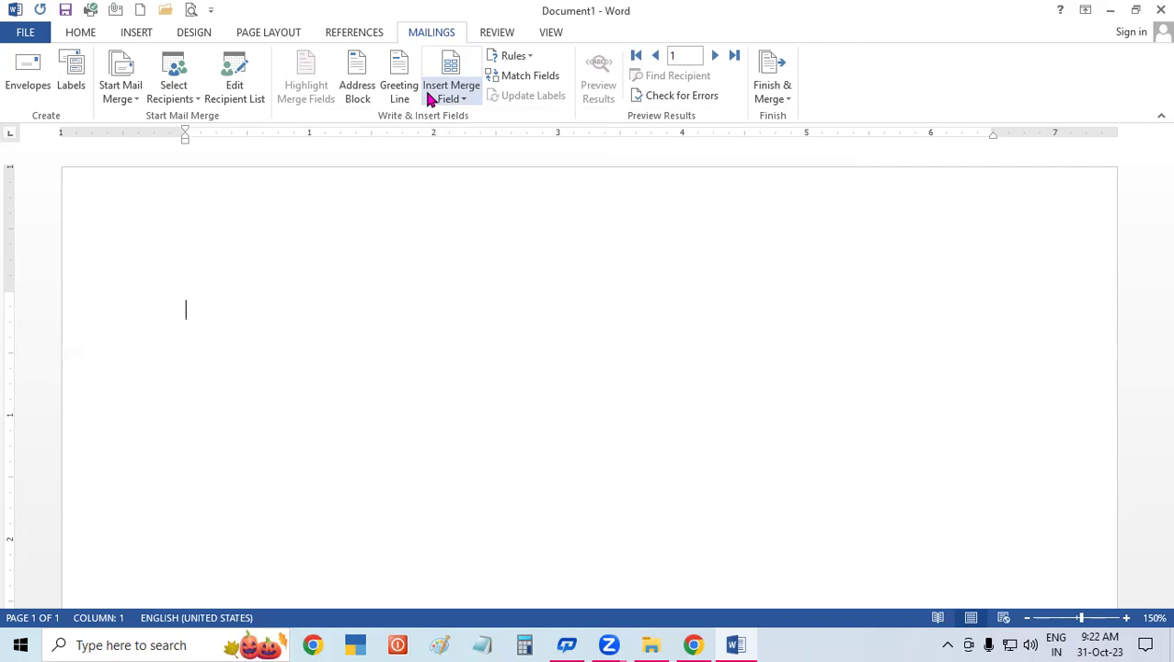
# Insert Title, First_Name, Last_Name and Company_Name merge fields, each on a new line
pyautogui.click(430, 99)
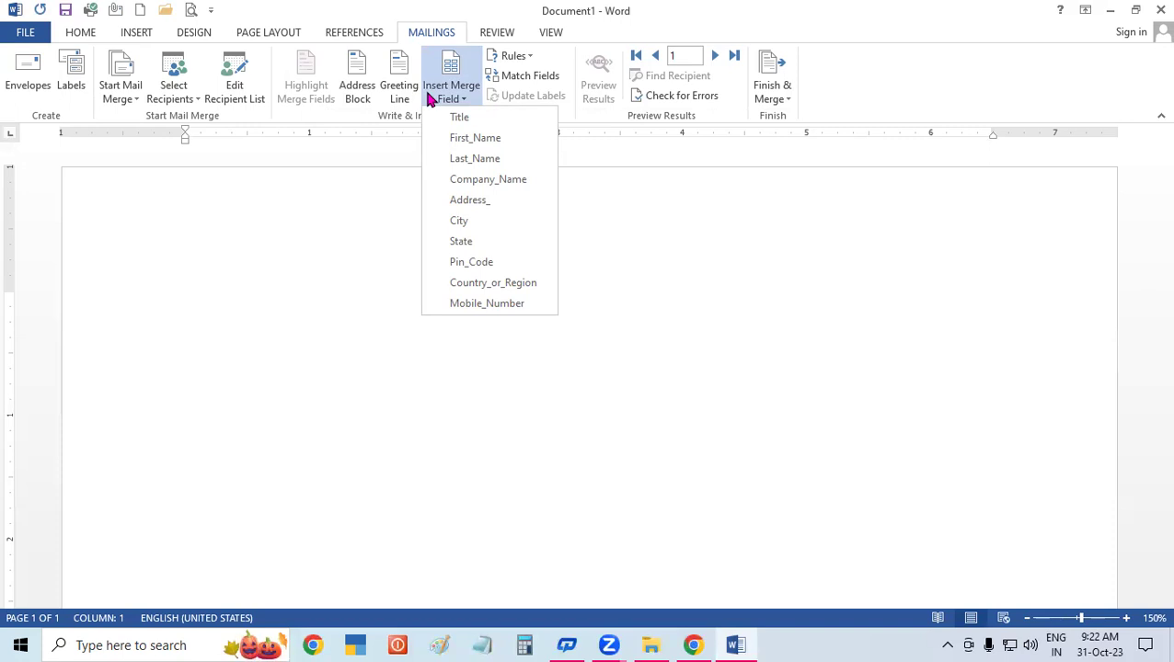
pyautogui.click(482, 117)
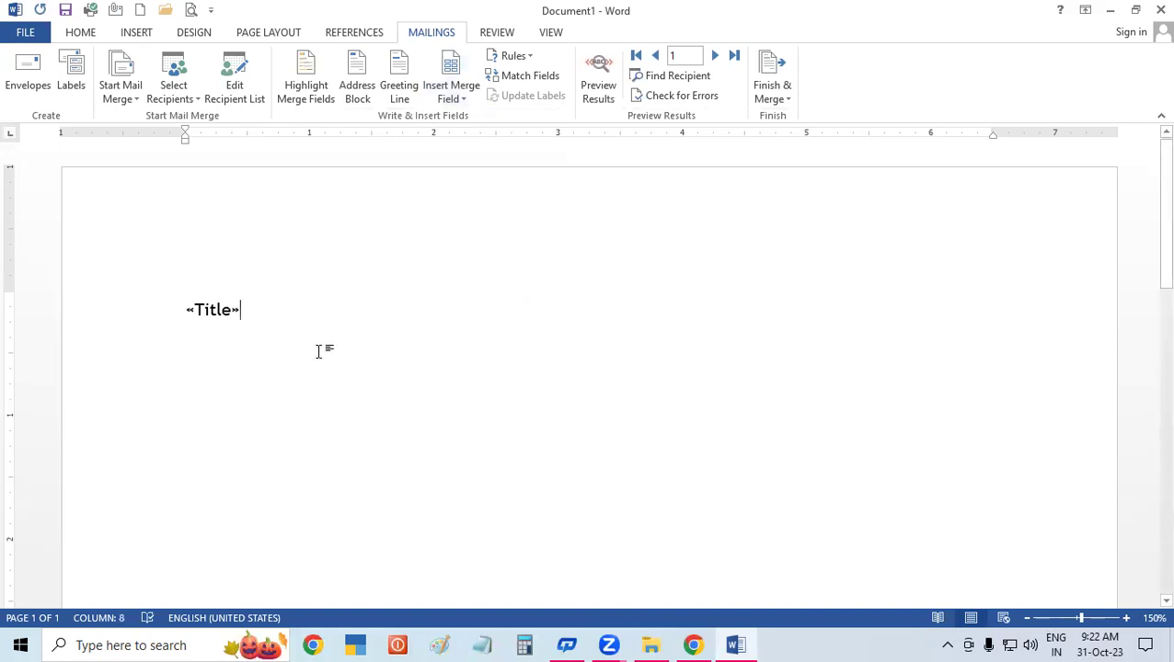
pyautogui.press('Return')
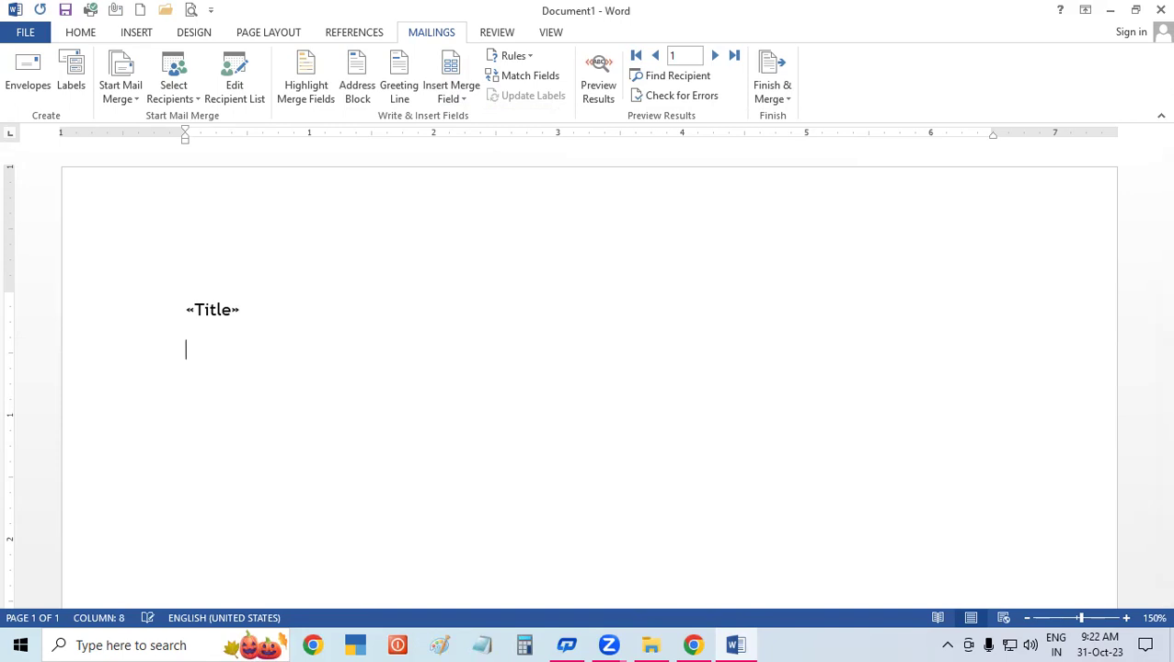
pyautogui.click(458, 99)
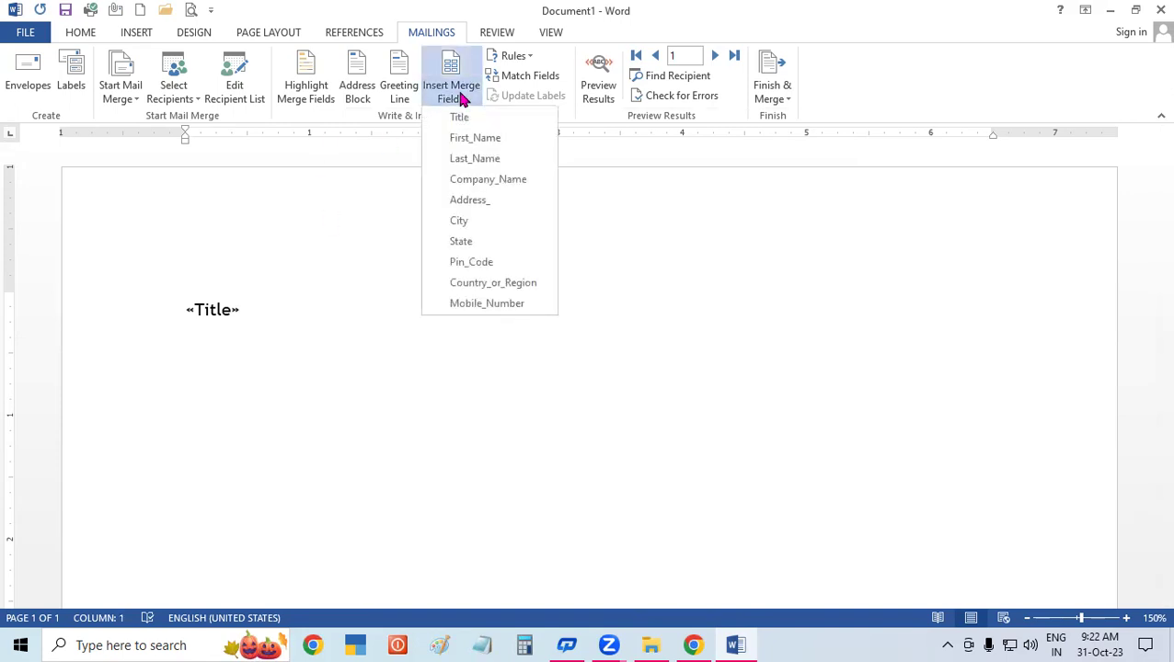
pyautogui.click(462, 147)
pyautogui.press('Return')
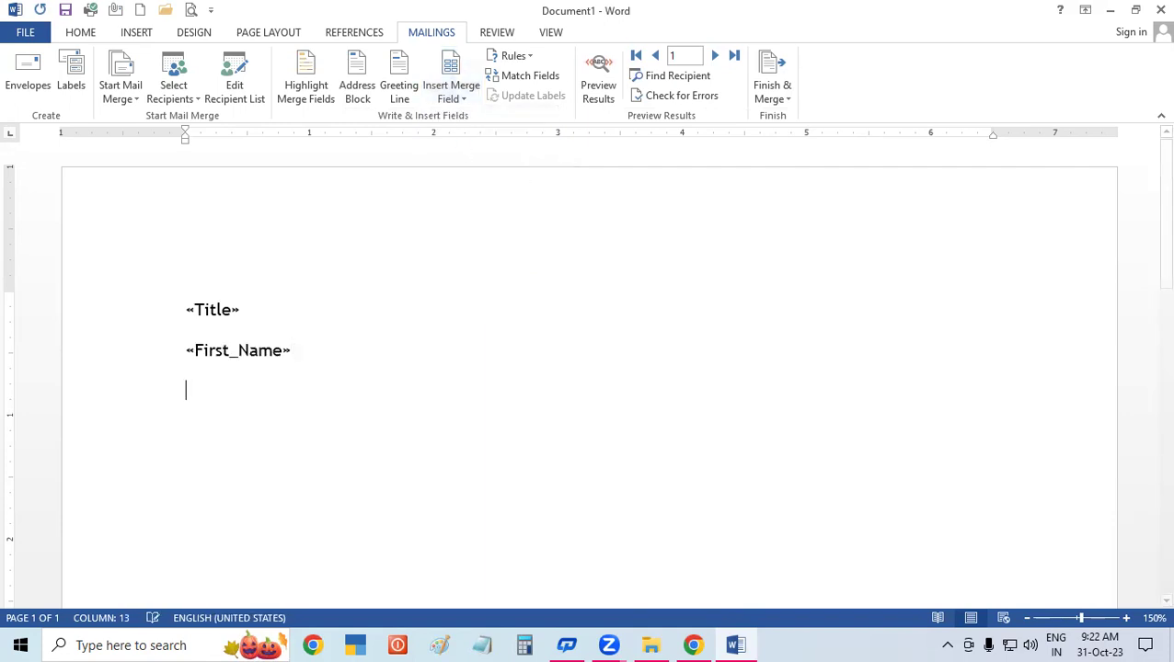
pyautogui.click(476, 99)
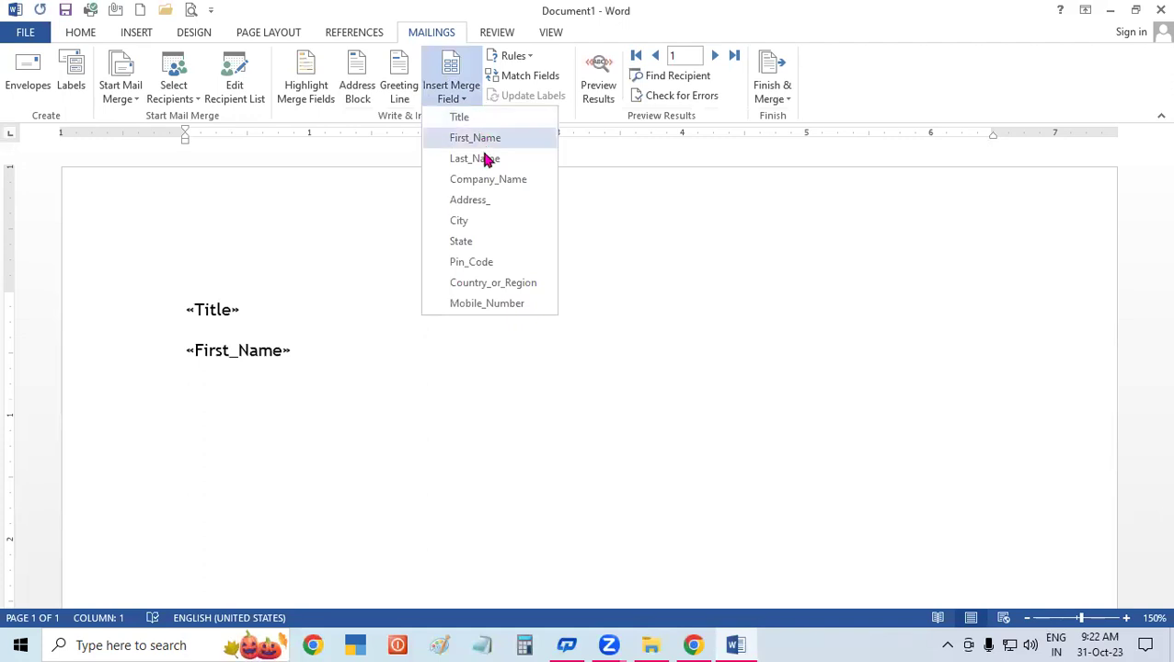
pyautogui.click(486, 160)
pyautogui.press('Return')
pyautogui.click(451, 92)
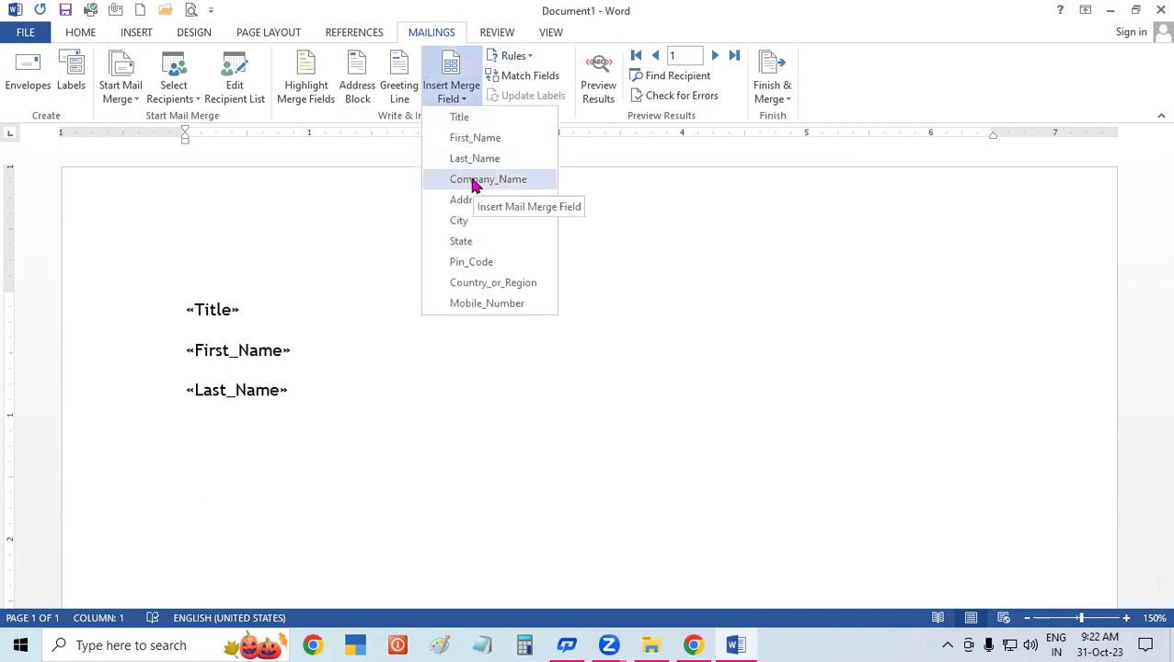
pyautogui.click(474, 180)
pyautogui.press('Return')
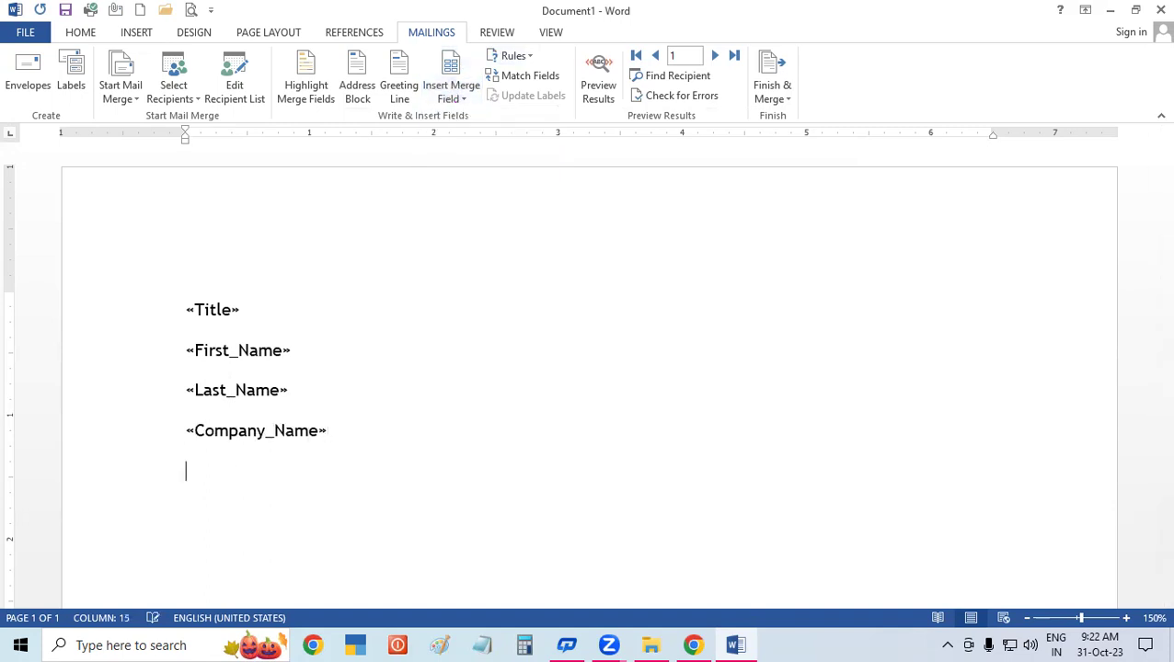
# Insert the Address_, City and State merge fields on successive lines
pyautogui.click(432, 97)
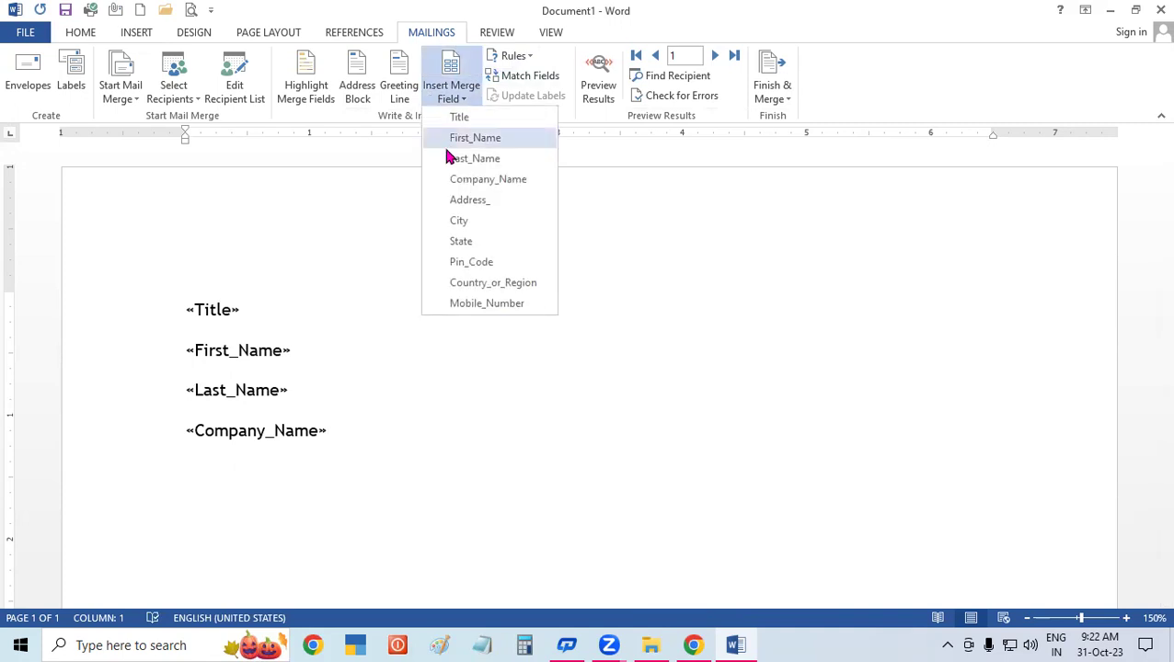
pyautogui.click(466, 198)
pyautogui.press('Return')
pyautogui.click(466, 96)
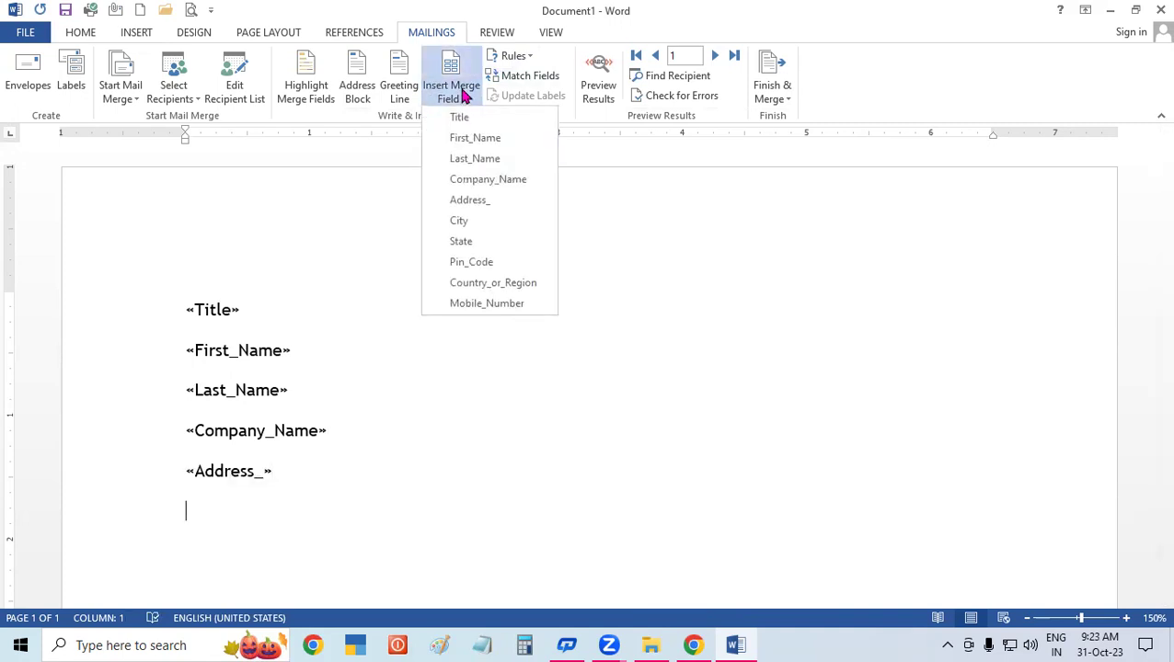
pyautogui.click(465, 222)
pyautogui.press('Return')
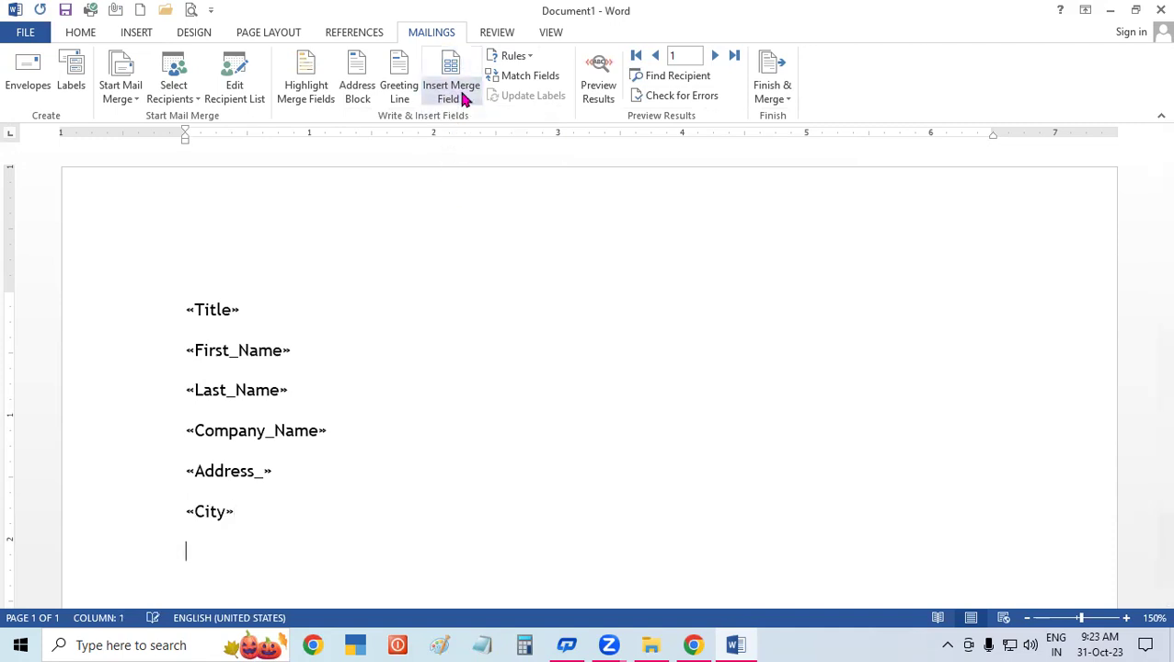
pyautogui.click(464, 98)
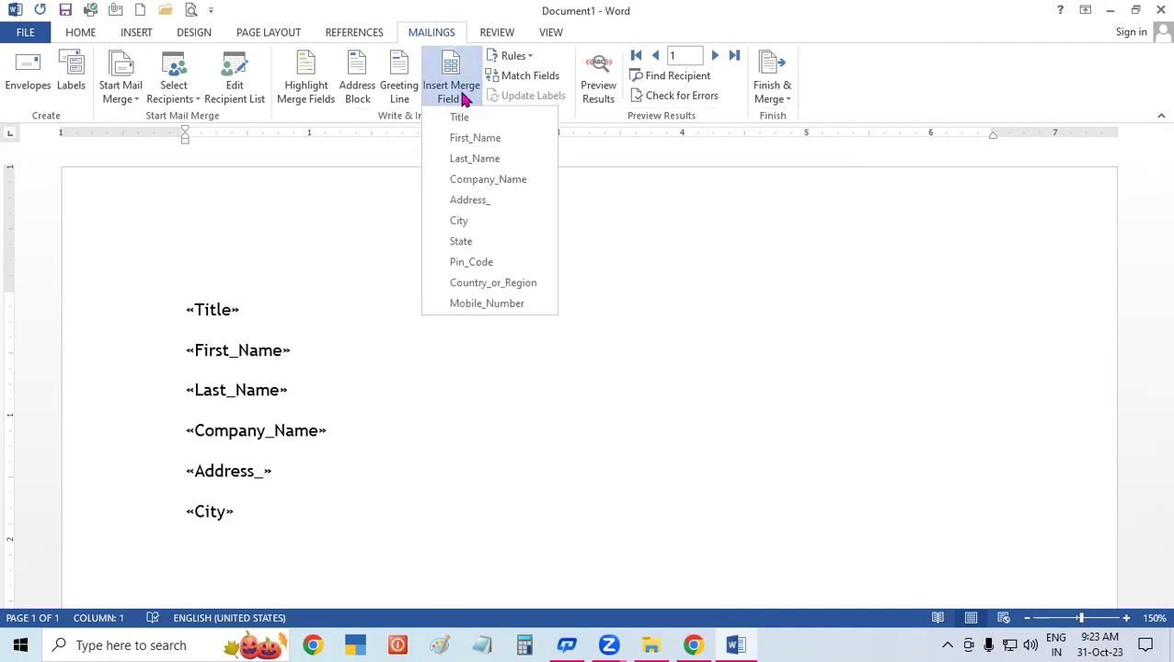
pyautogui.click(478, 255)
pyautogui.press('Return')
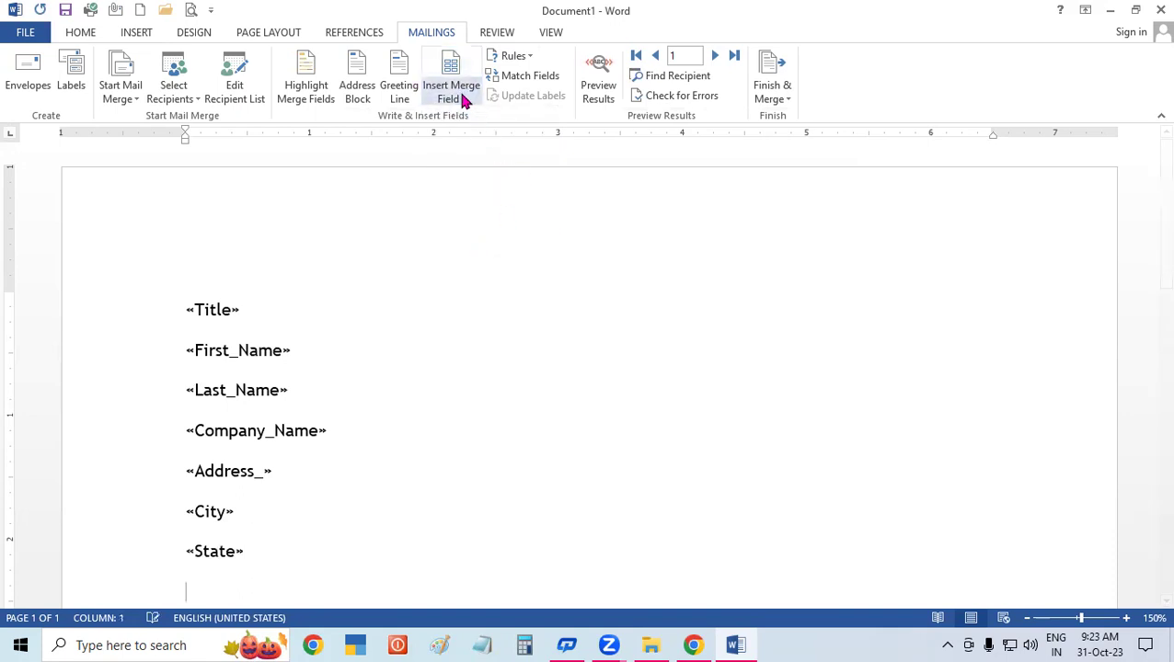
# Add the Pin_Code and Country_or_Region merge fields on their own lines
pyautogui.click(463, 96)
pyautogui.click(471, 263)
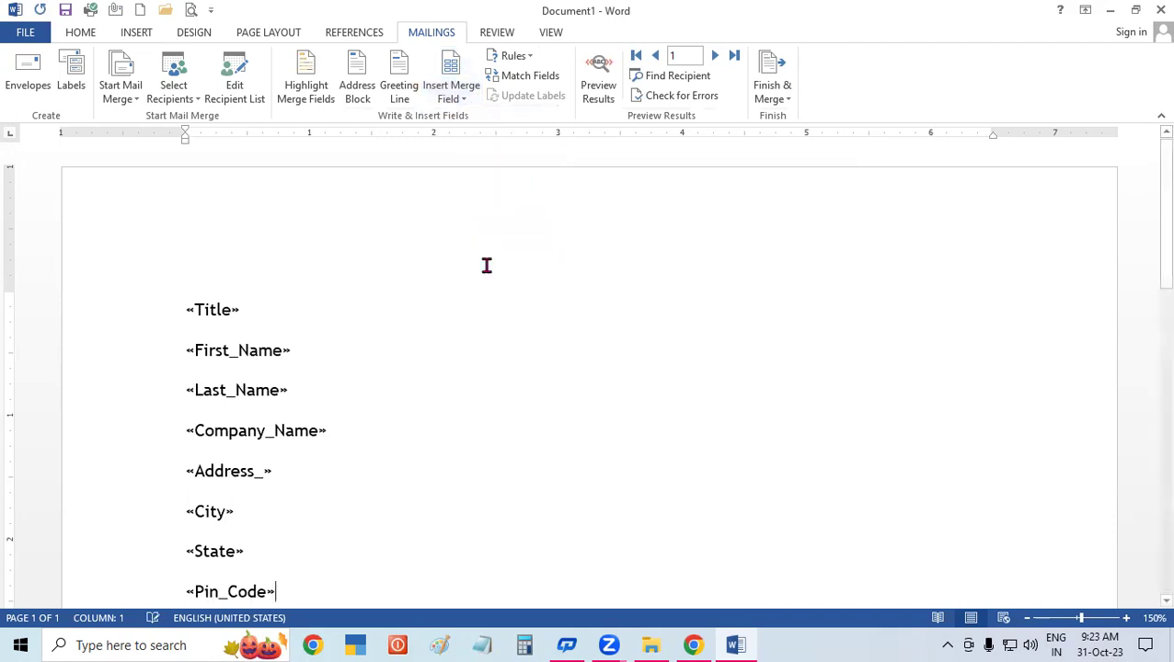
pyautogui.press('Return')
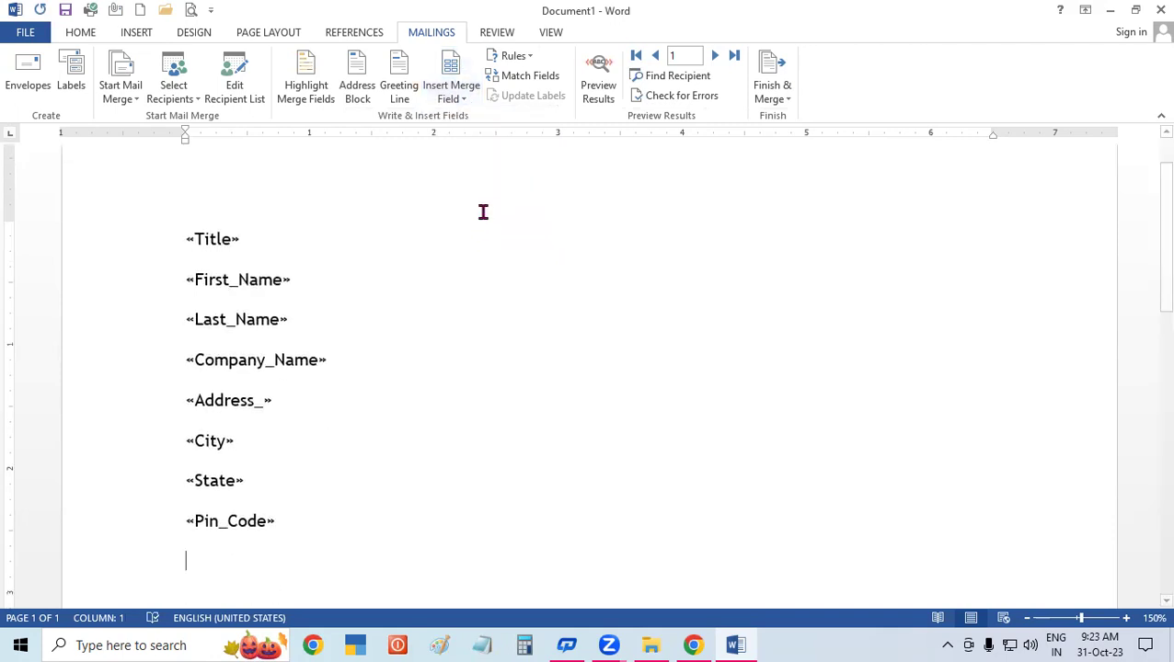
pyautogui.click(464, 98)
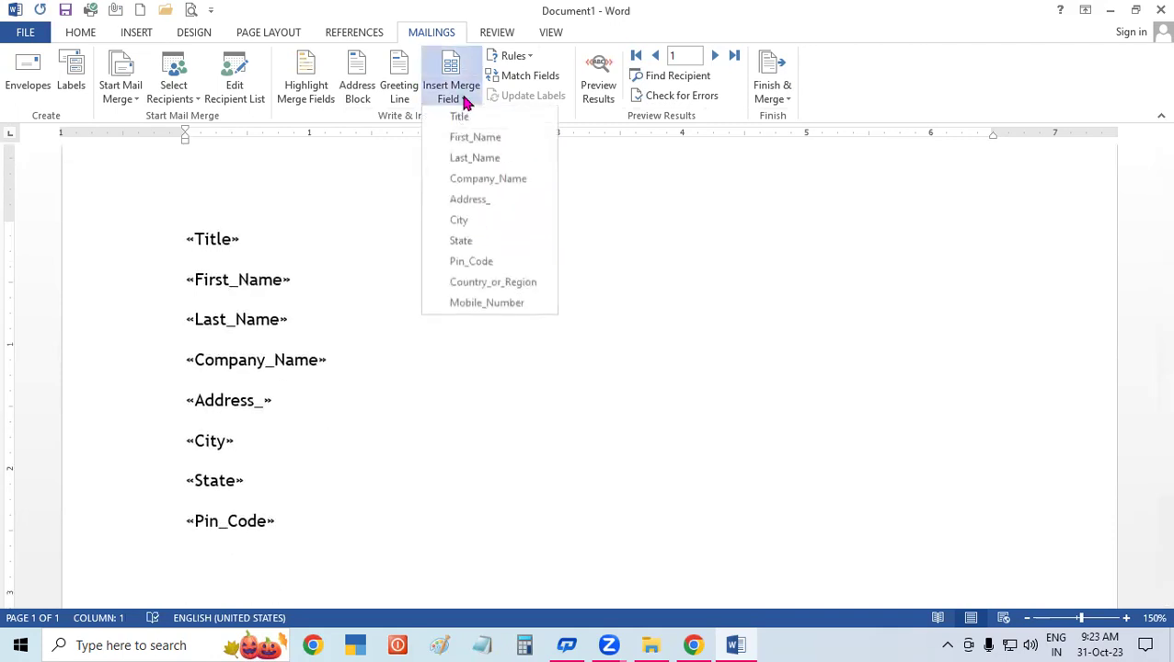
pyautogui.click(505, 286)
pyautogui.press('Return')
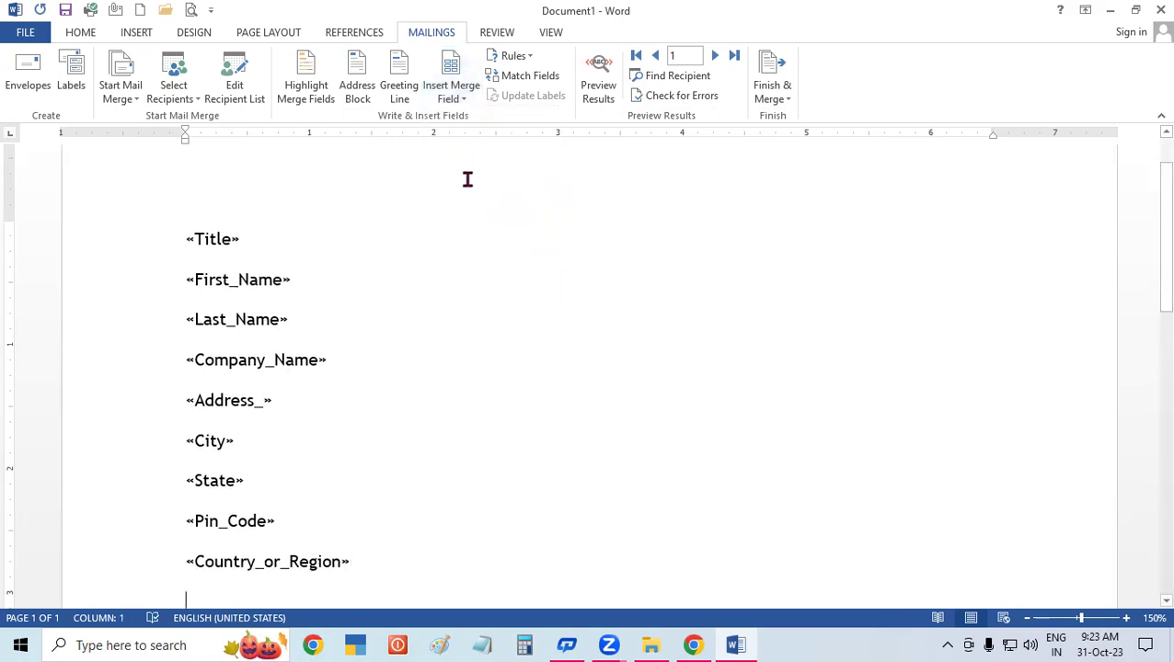
pyautogui.click(464, 96)
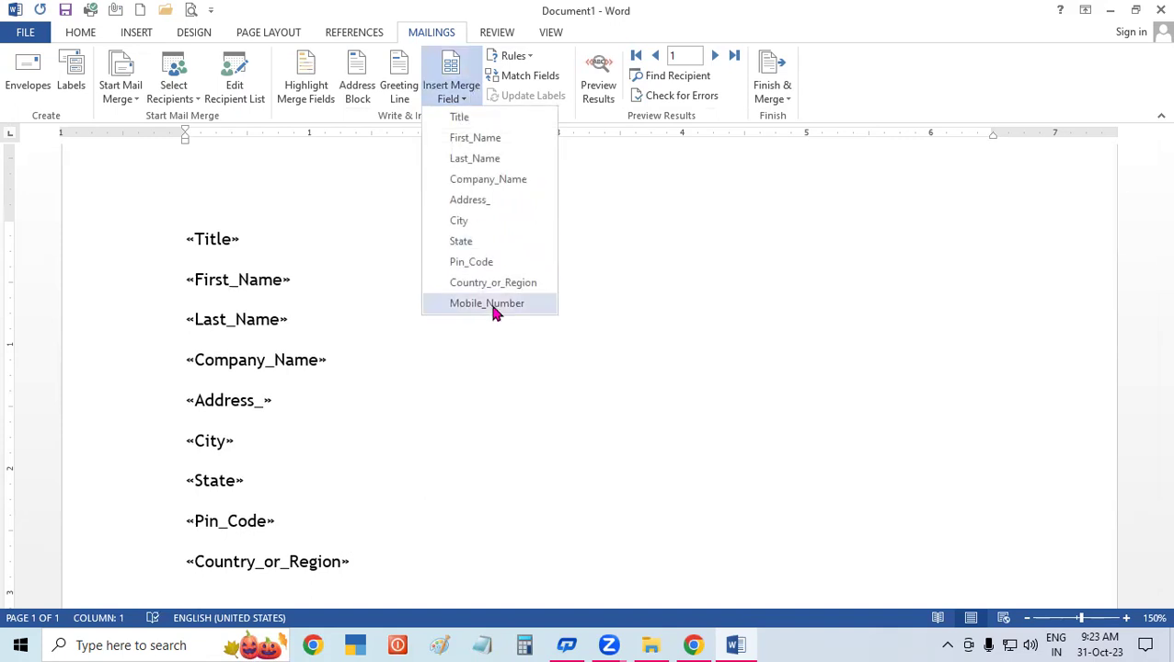
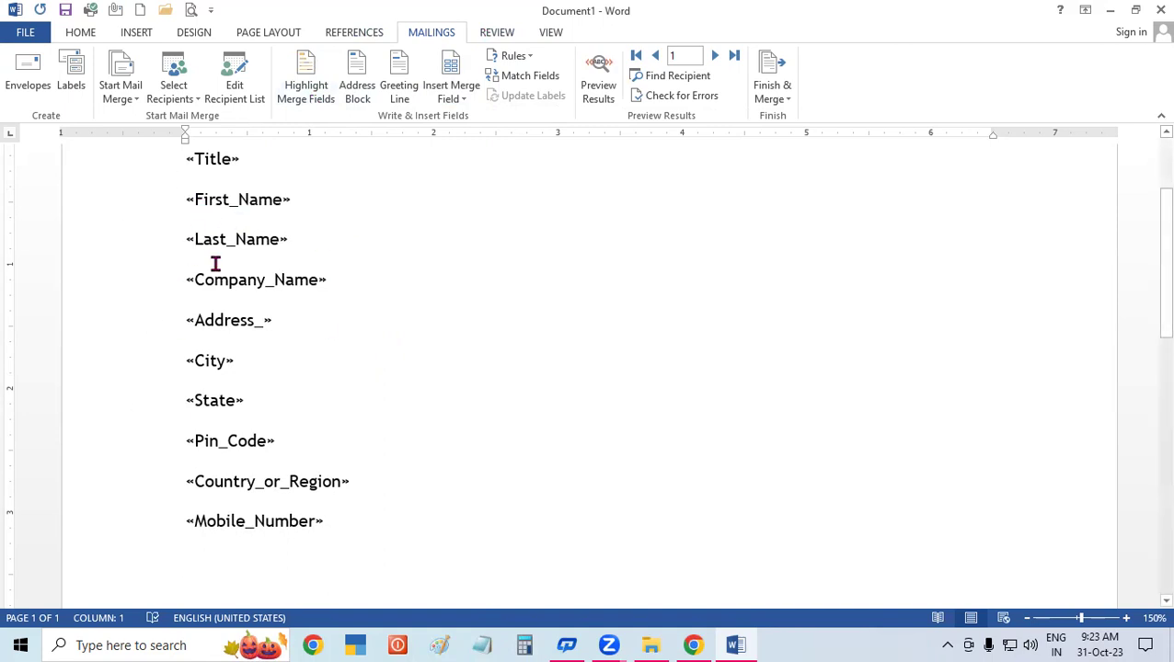
# Toggle Highlight Merge Fields on and off, then open the mail merge recipient list
pyautogui.click(285, 74)
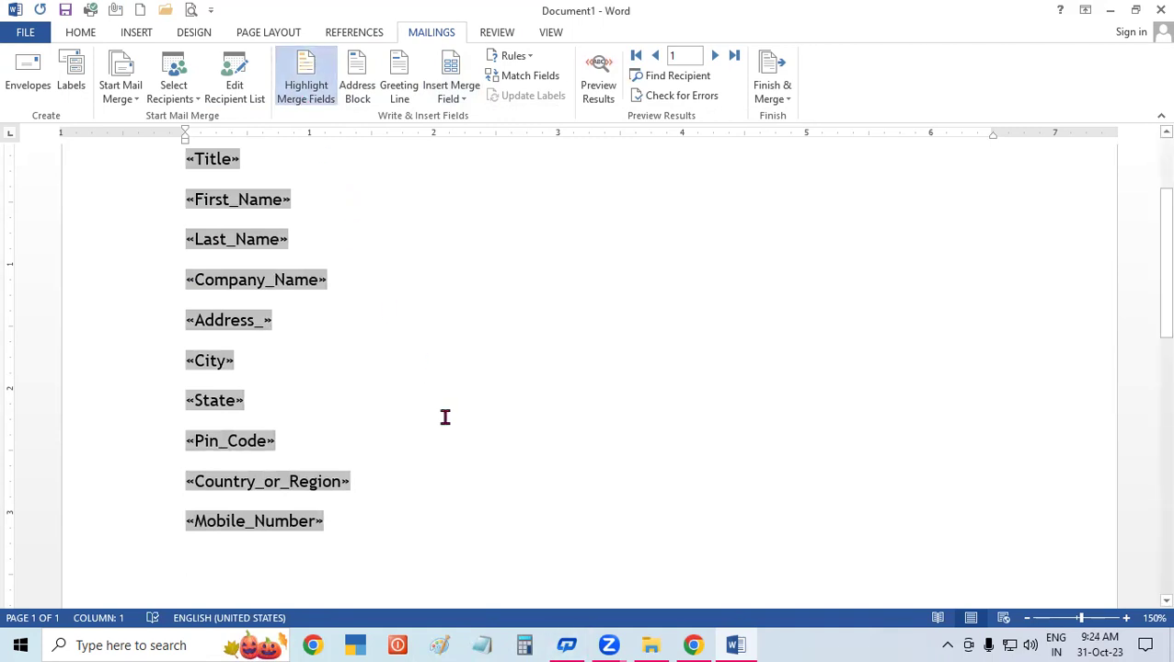
pyautogui.click(308, 101)
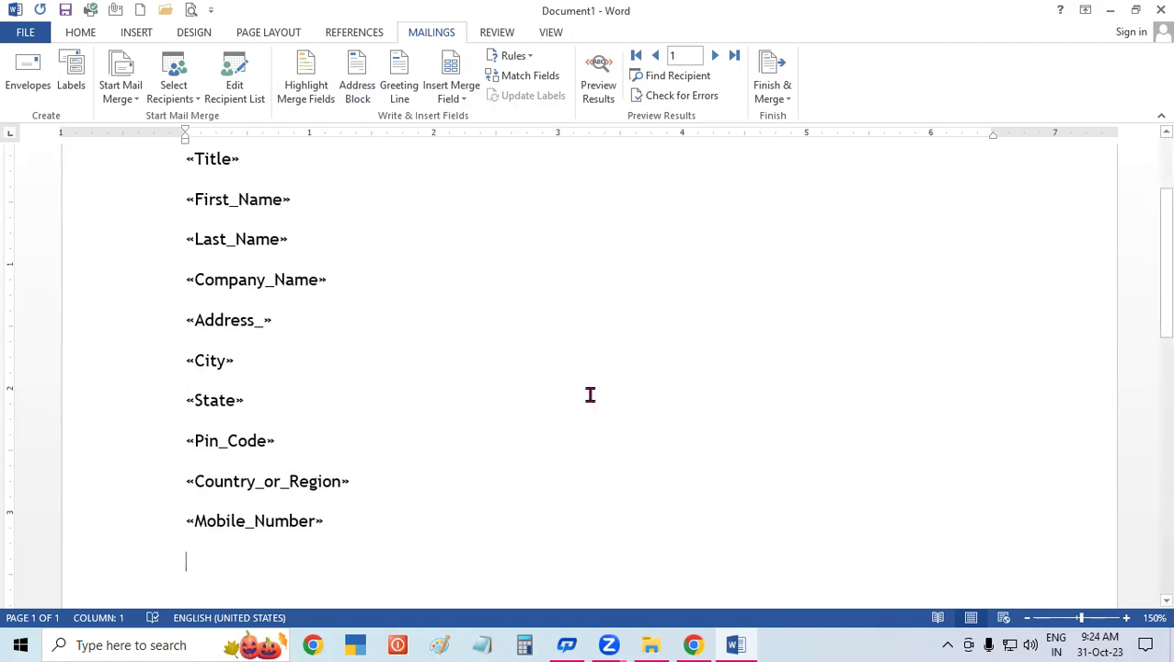
pyautogui.click(232, 85)
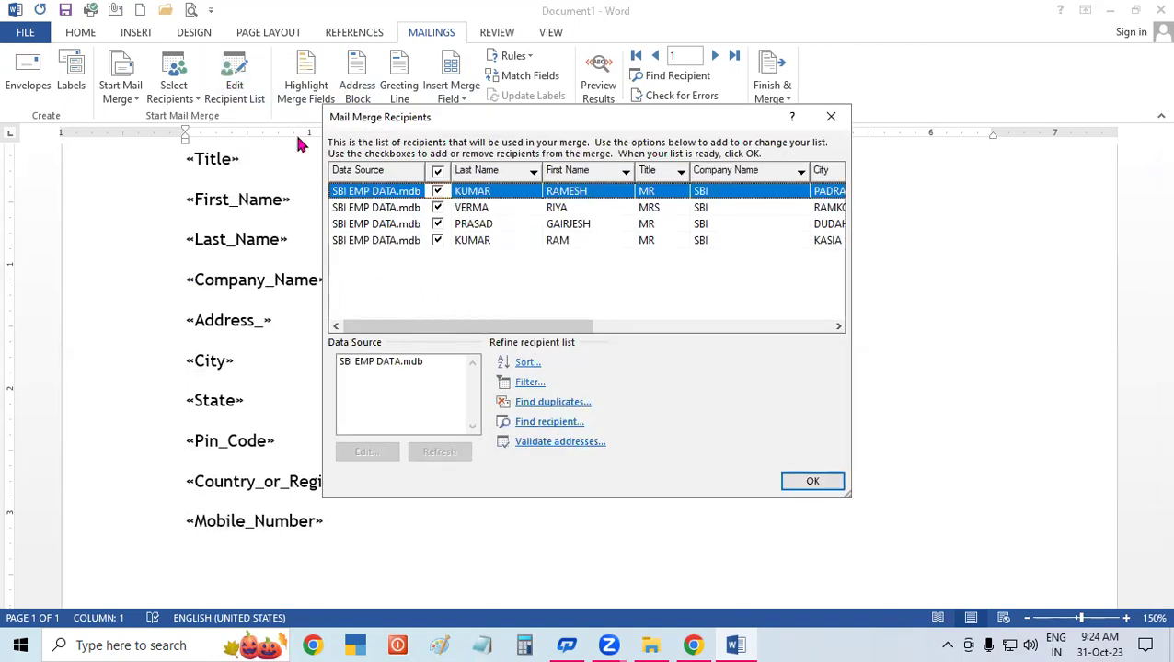
# Close the recipient list and preview recipients 2 to 4 in Insert Address Block without inserting
pyautogui.click(830, 118)
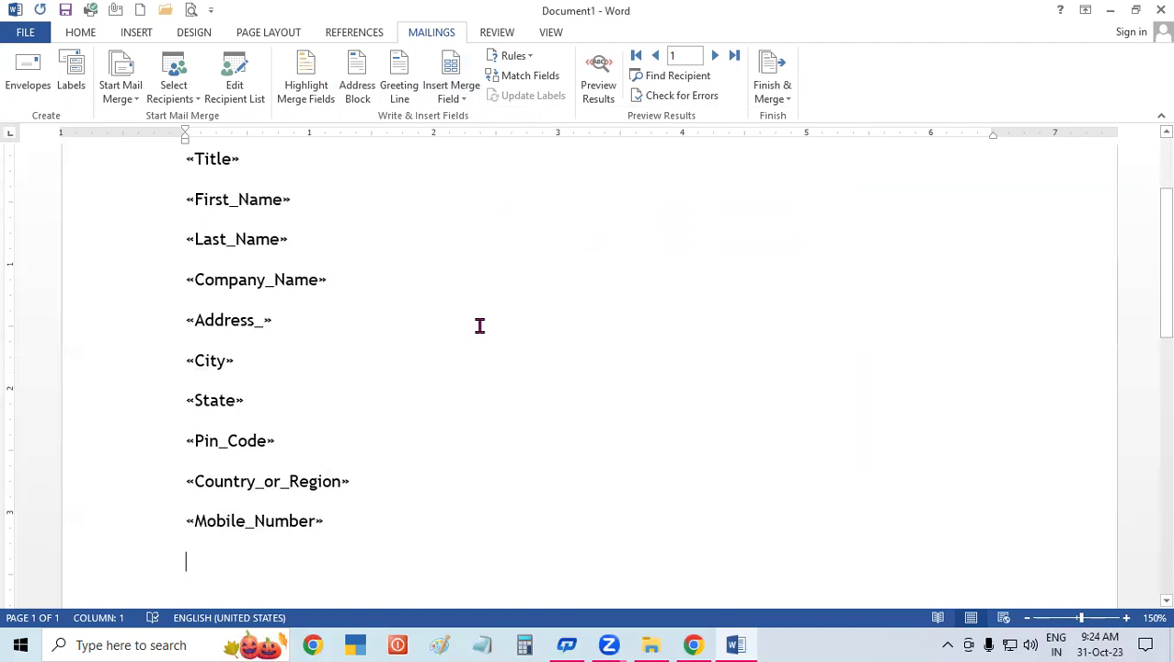
pyautogui.moveTo(1165, 258)
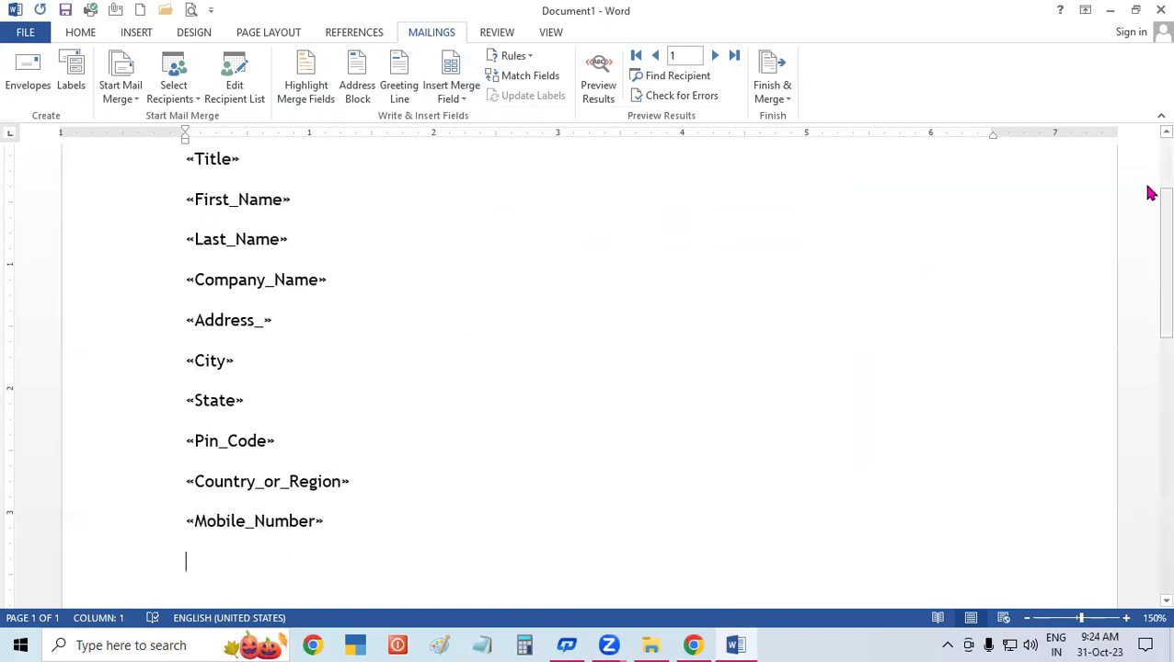
pyautogui.click(354, 88)
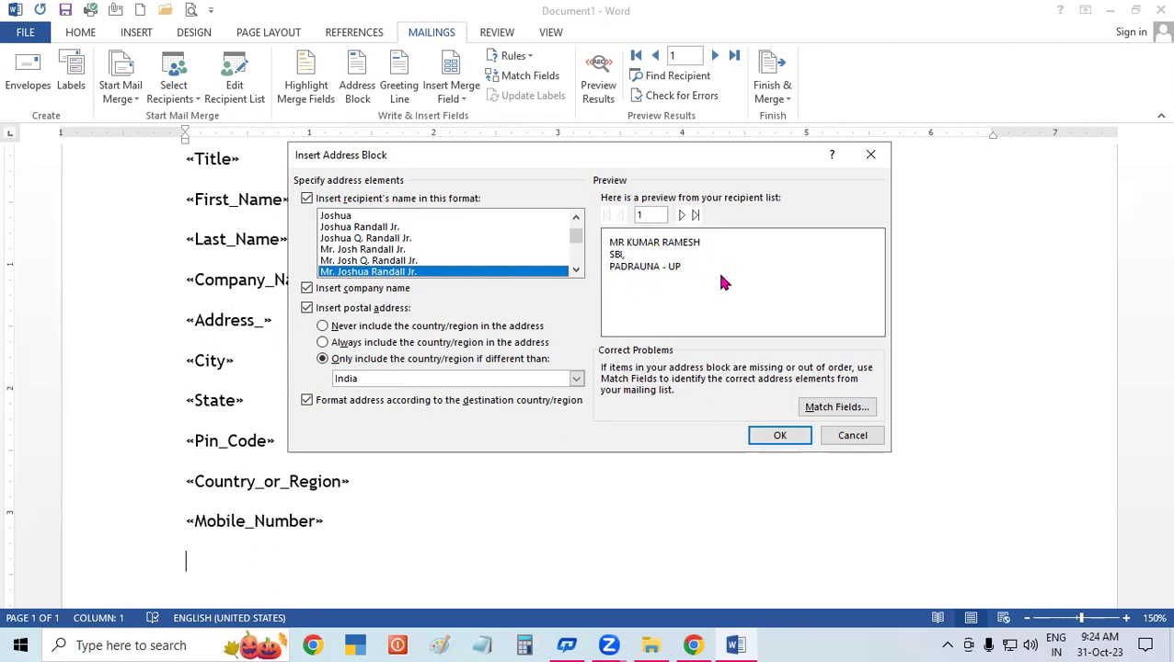
pyautogui.click(682, 216)
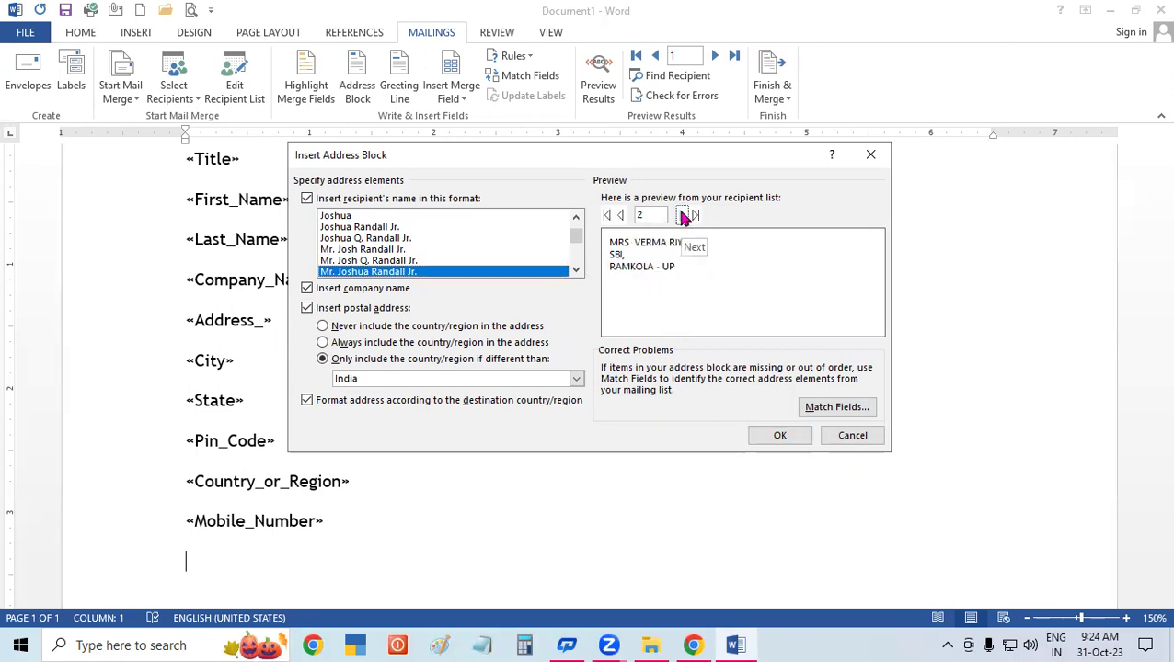
pyautogui.click(682, 216)
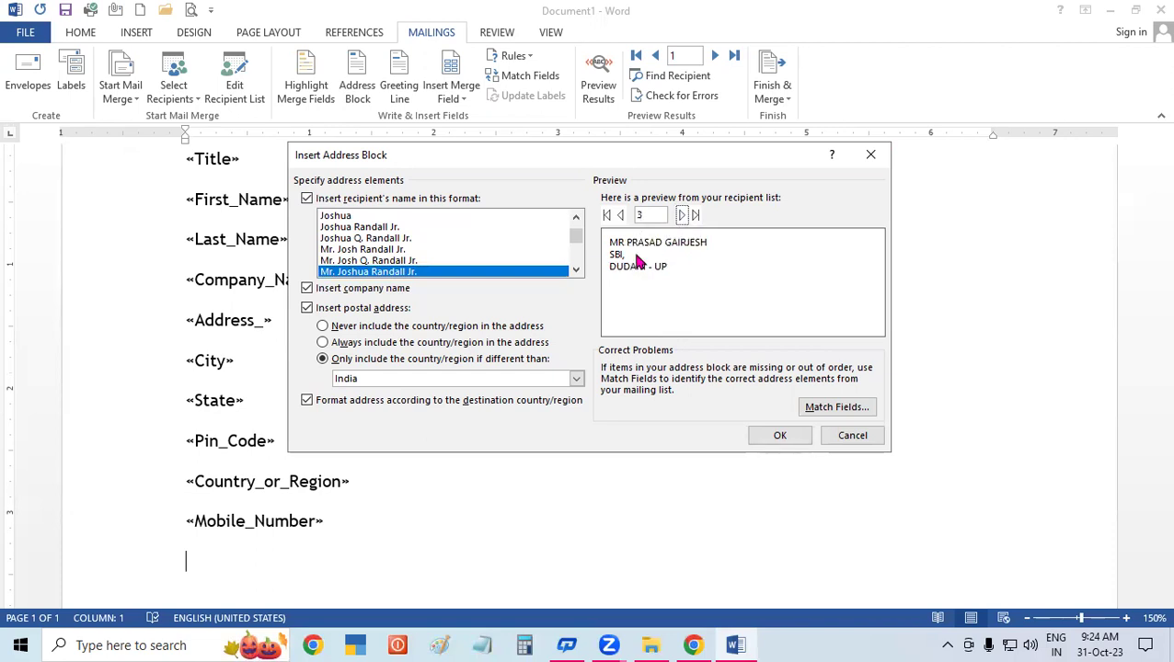
pyautogui.click(682, 217)
pyautogui.click(871, 154)
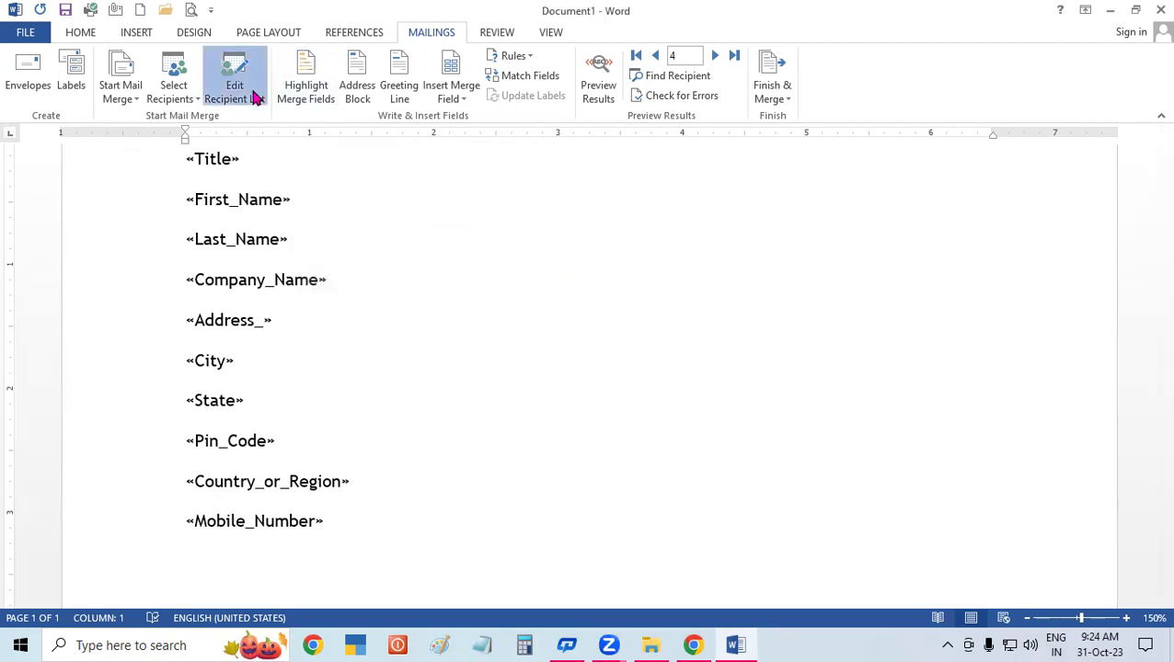
# Fix the third recipient's misspelled first name and save it back to SBI EMP DATA.mdb
pyautogui.click(257, 99)
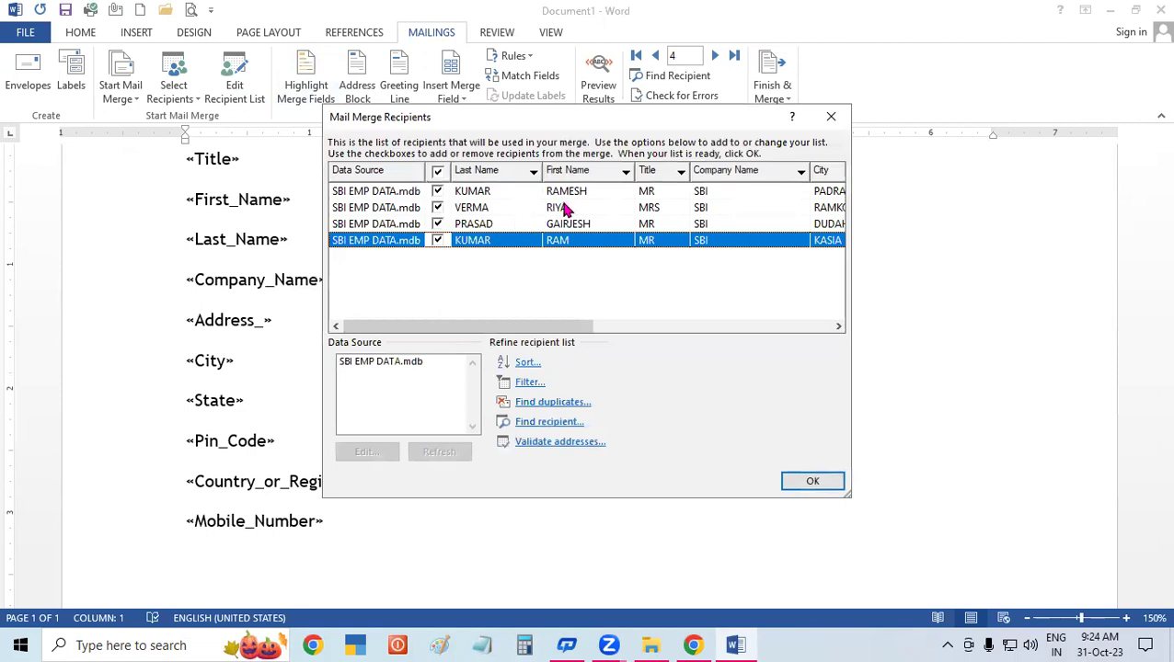
pyautogui.click(565, 224)
pyautogui.click(416, 364)
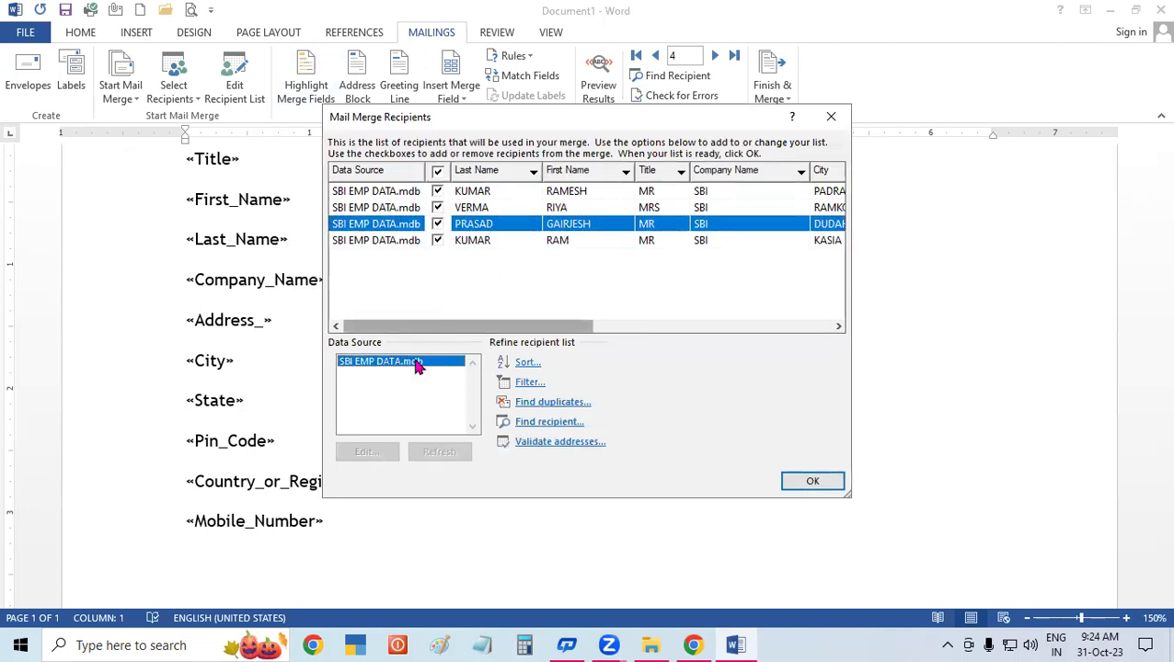
pyautogui.click(393, 451)
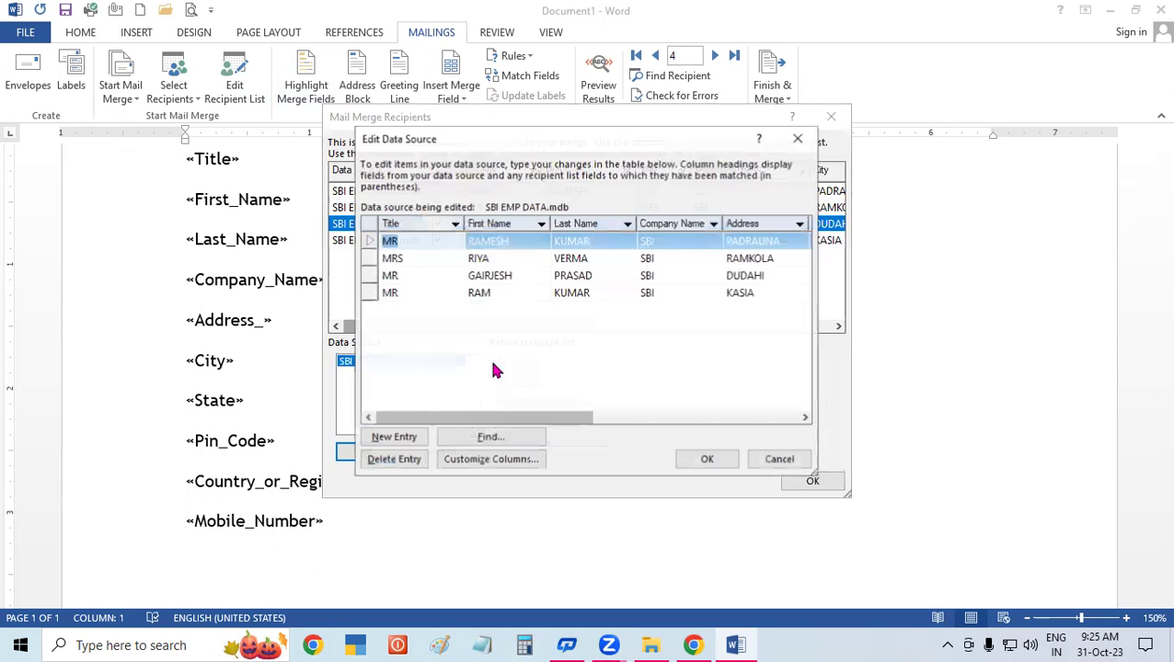
pyautogui.click(500, 279)
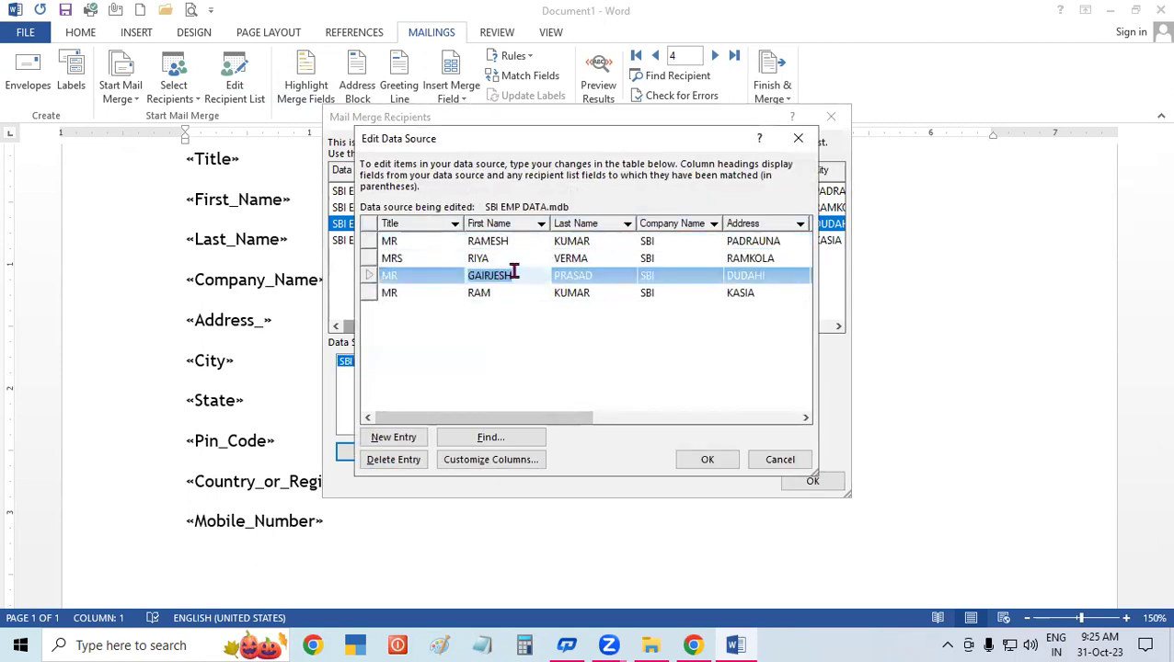
pyautogui.write('GIRIJESG')
pyautogui.press('BackSpace')
pyautogui.write('H')
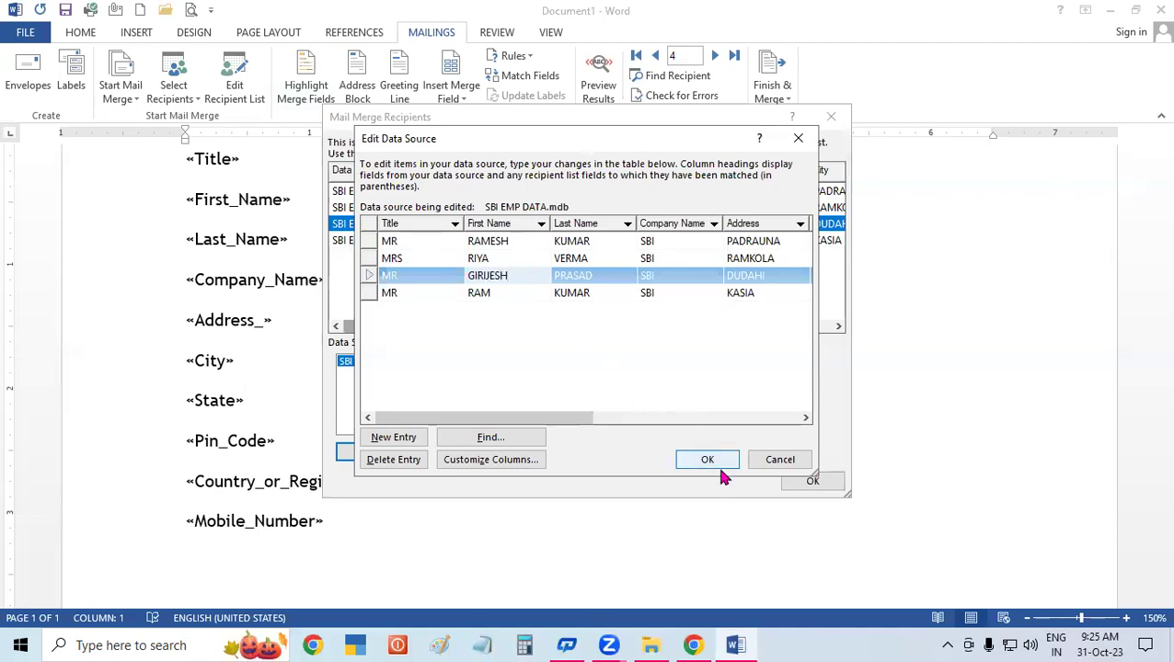
pyautogui.click(721, 466)
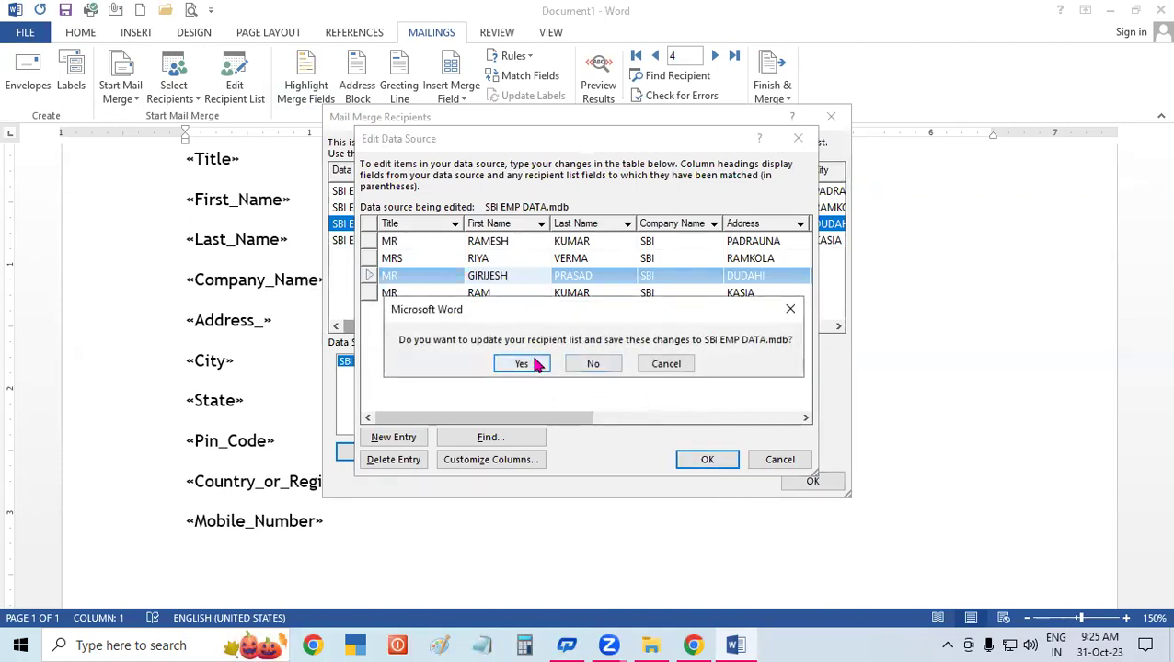
pyautogui.click(538, 364)
pyautogui.click(812, 481)
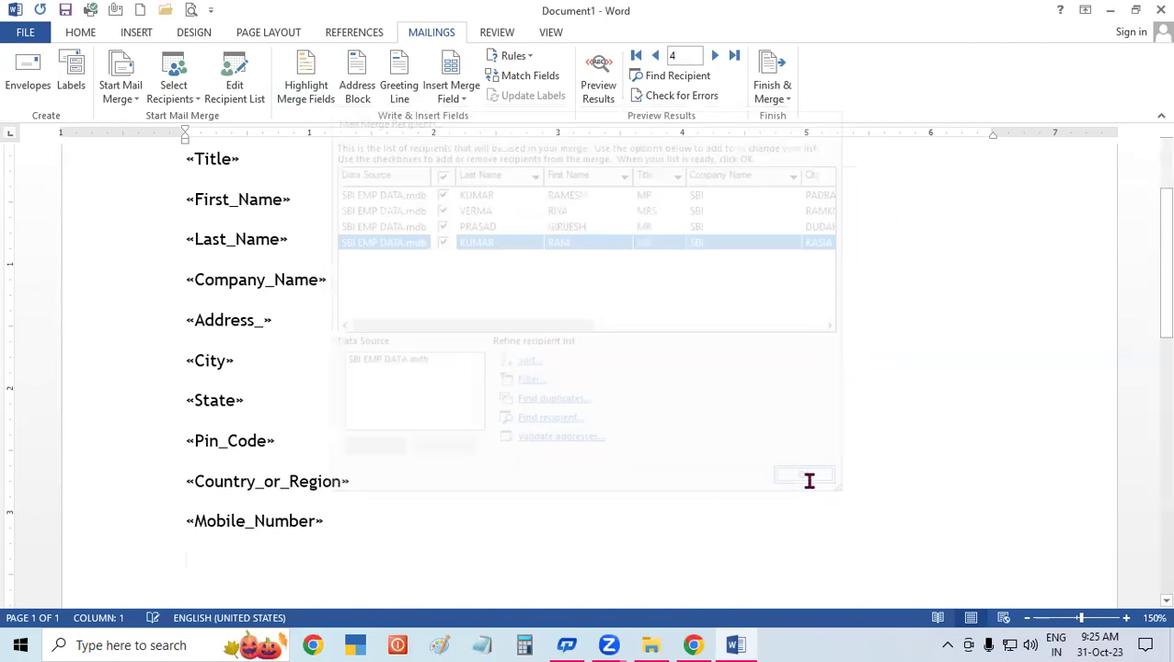
# Check the corrected name by previewing records 3 and 2 in Address Block, then open Rules
pyautogui.click(355, 86)
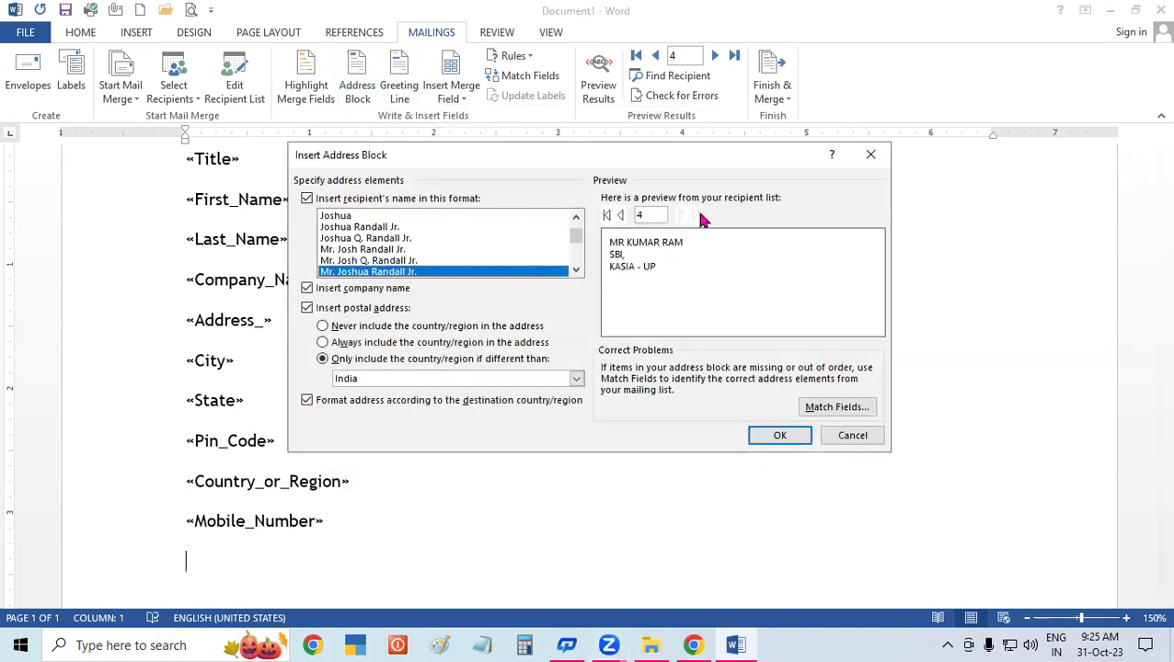
pyautogui.click(620, 215)
pyautogui.click(621, 217)
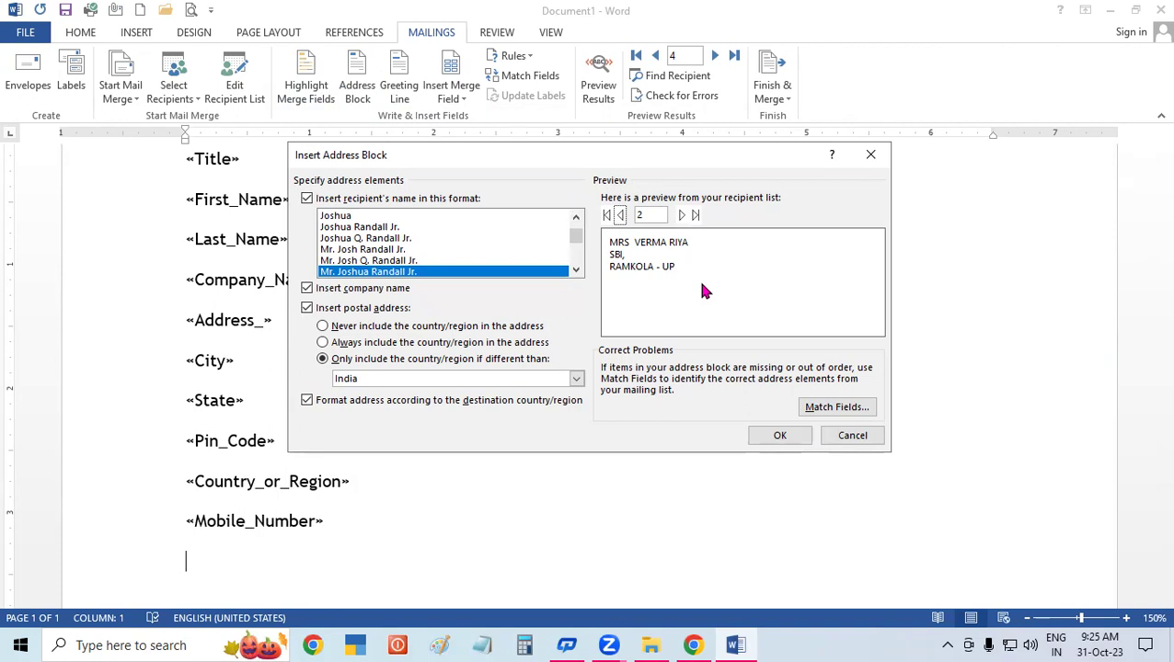
pyautogui.click(871, 165)
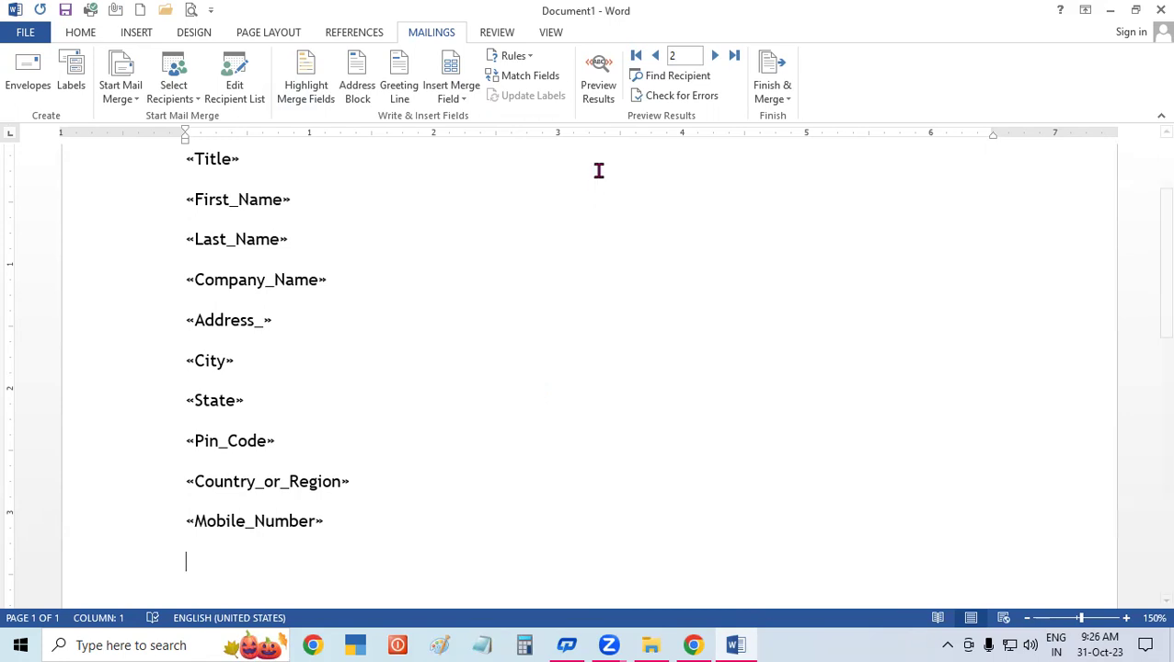
pyautogui.click(497, 57)
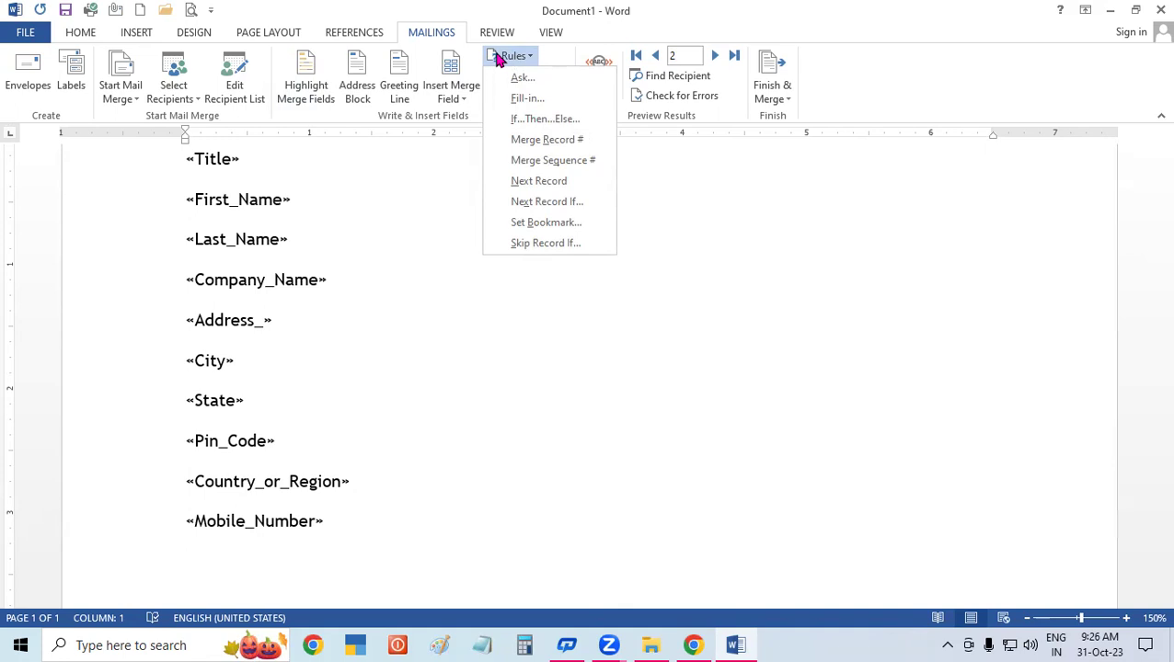
# Close the Rules list, review the Match Fields mappings, and accept them unchanged
pyautogui.click(428, 233)
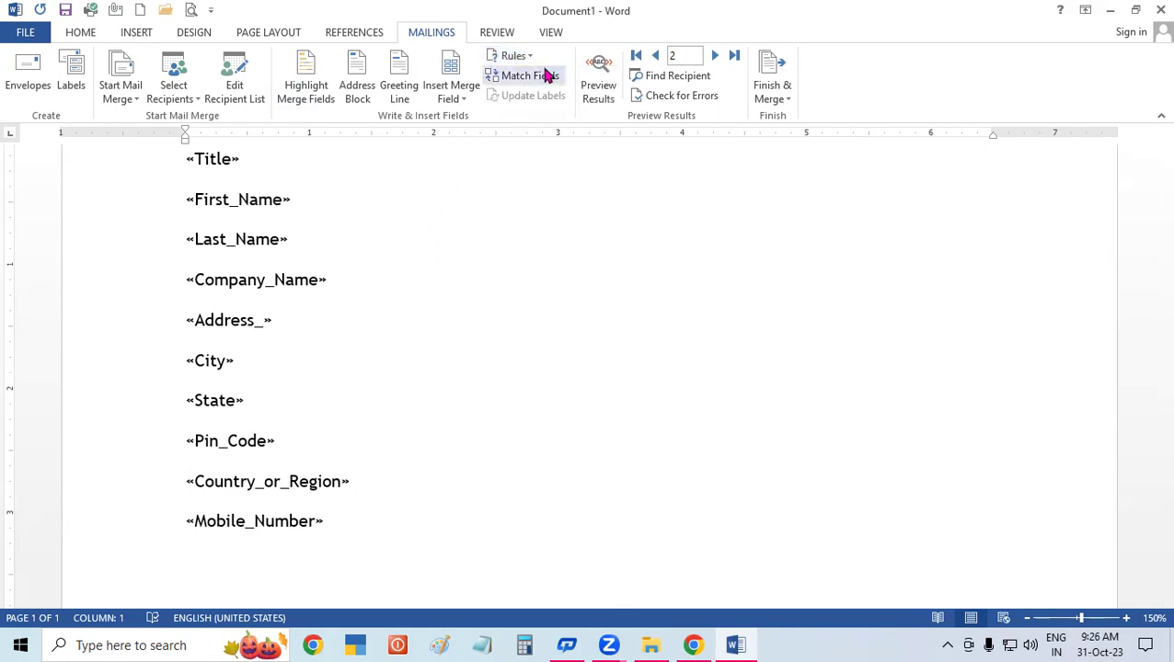
pyautogui.click(548, 74)
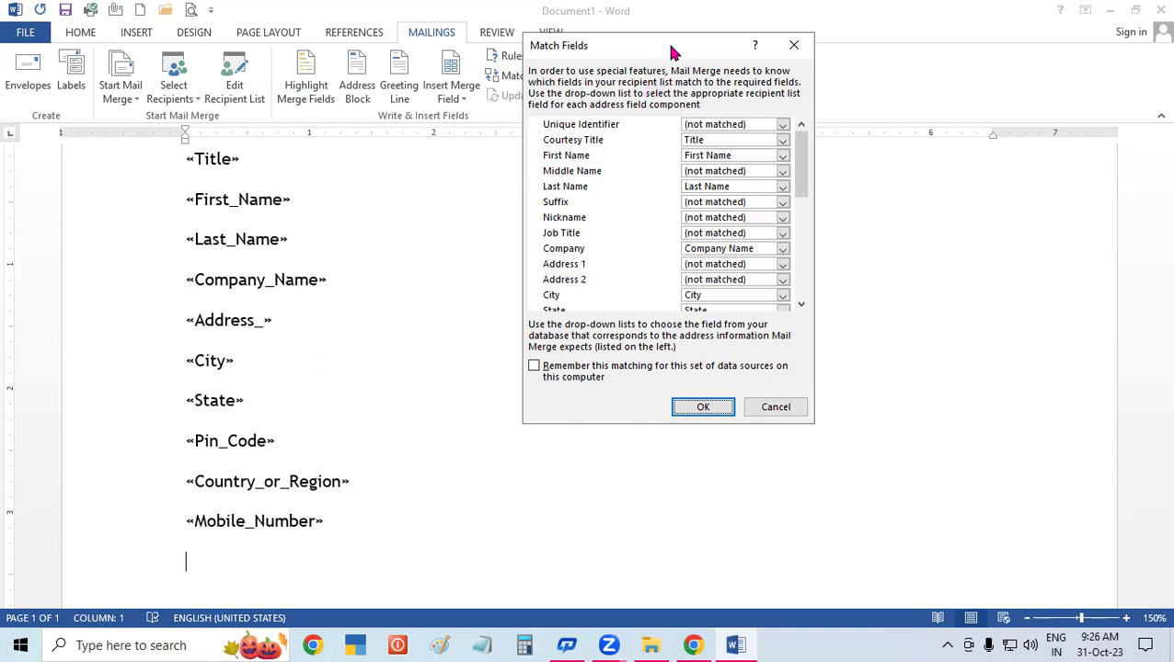
pyautogui.moveTo(672, 53); pyautogui.dragTo(596, 171)
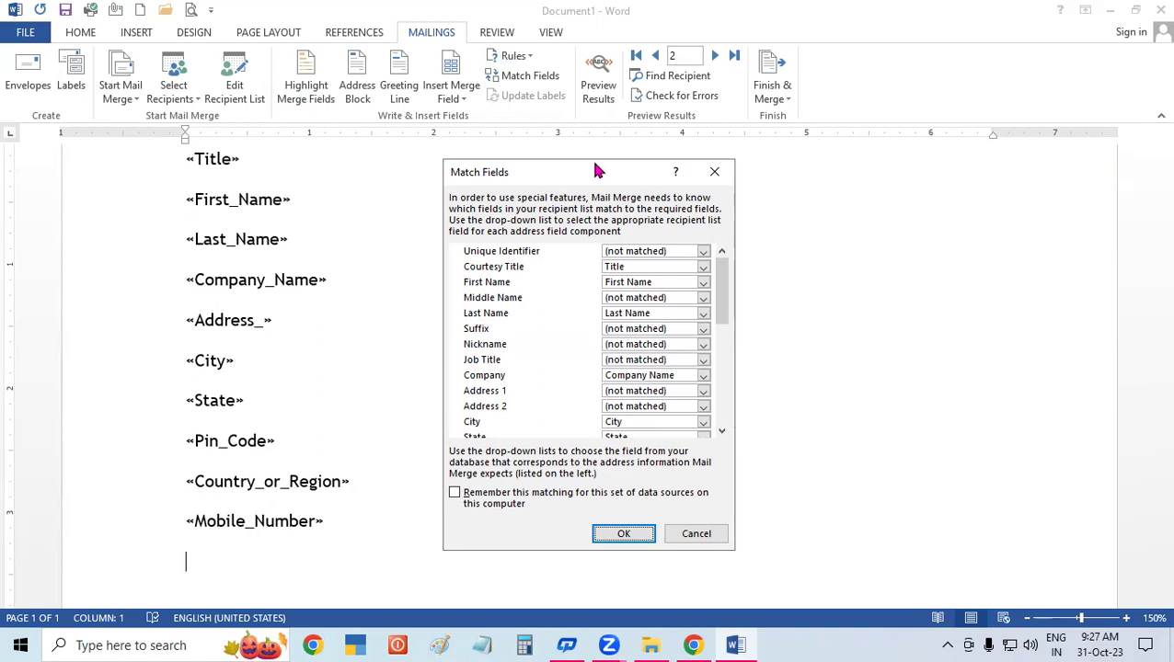
pyautogui.moveTo(584, 179); pyautogui.dragTo(567, 223)
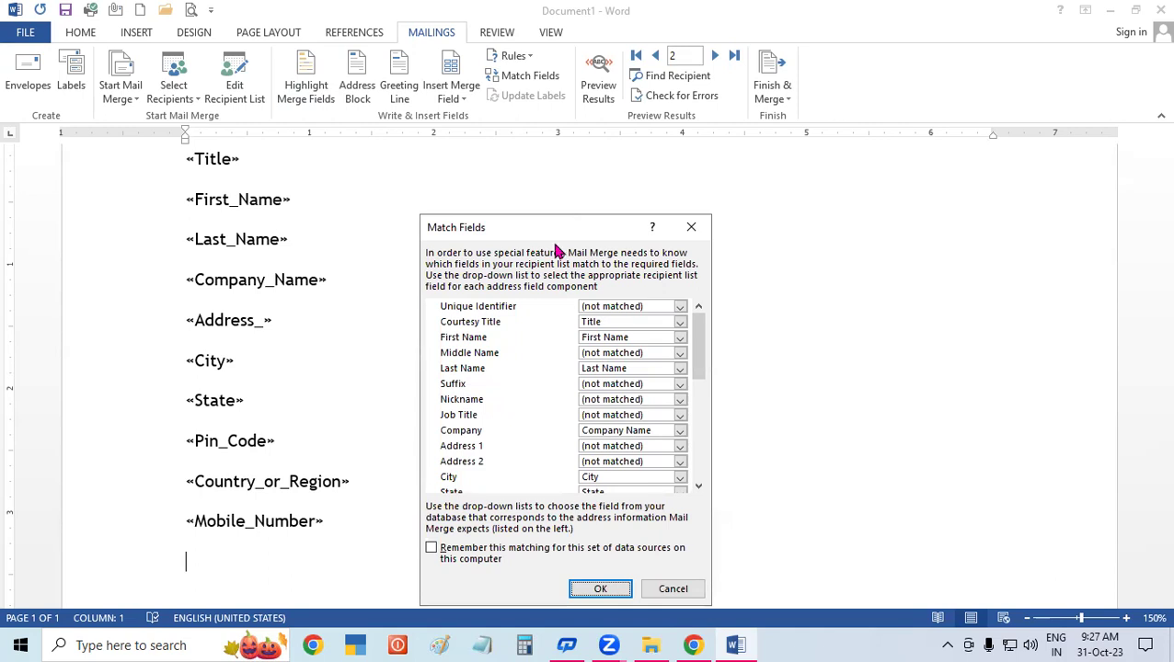
pyautogui.moveTo(570, 223); pyautogui.dragTo(348, 274)
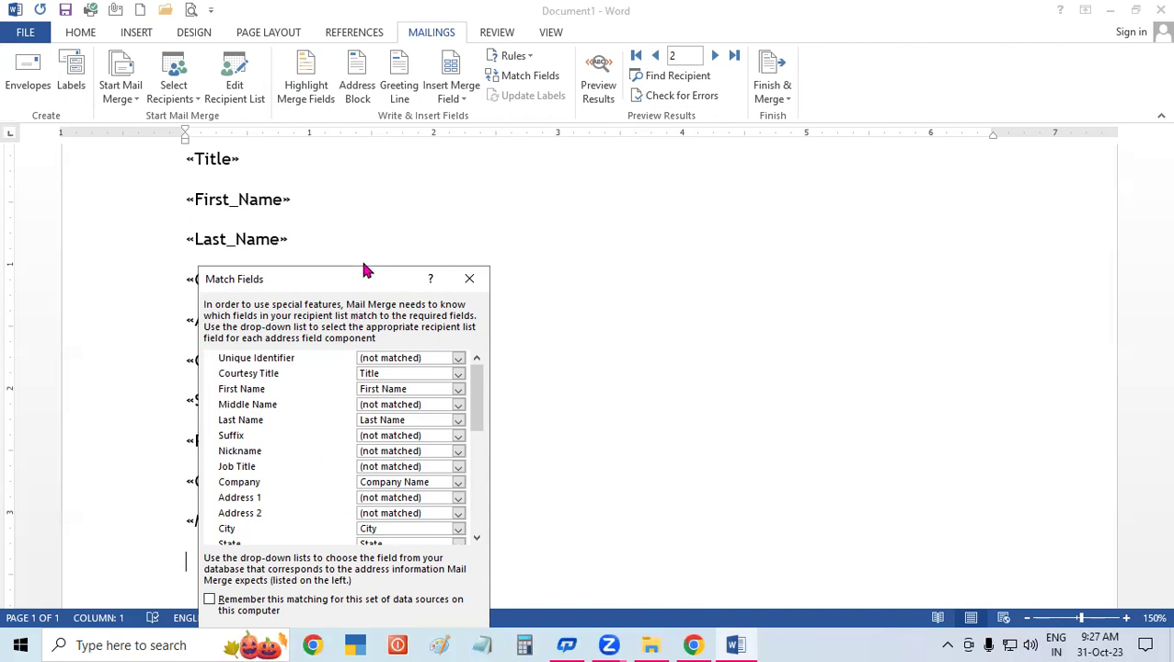
pyautogui.moveTo(359, 279); pyautogui.dragTo(396, 79)
pyautogui.click(416, 442)
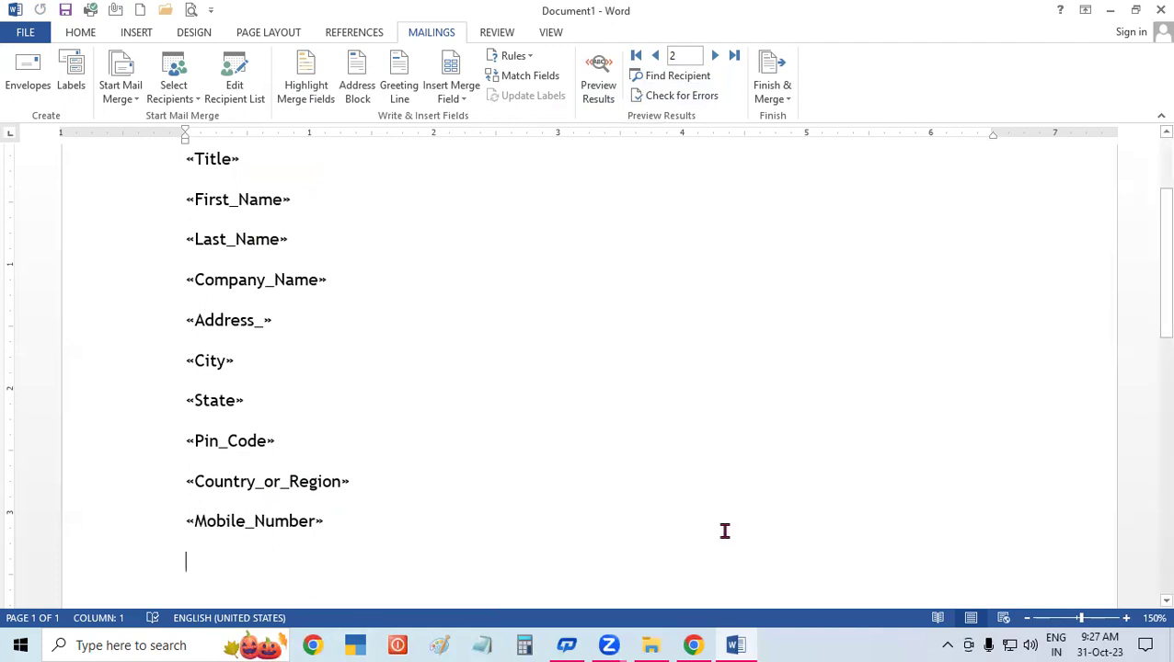
# Turn on Preview Results so recipient data replaces the merge fields
pyautogui.click(130, 101)
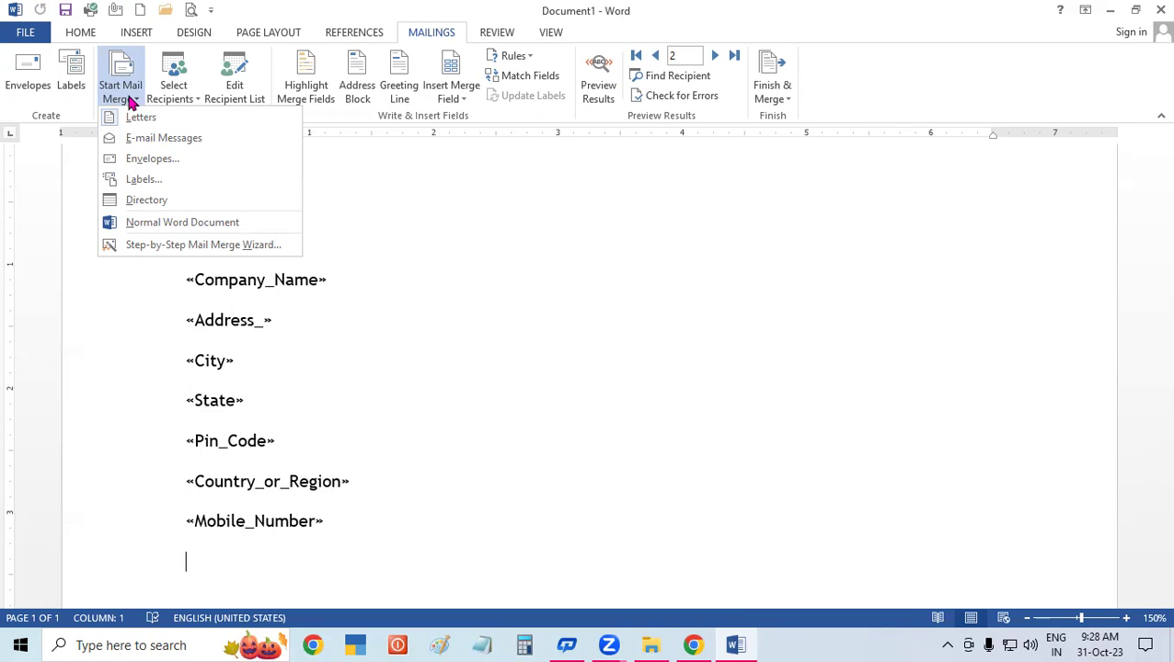
pyautogui.click(343, 314)
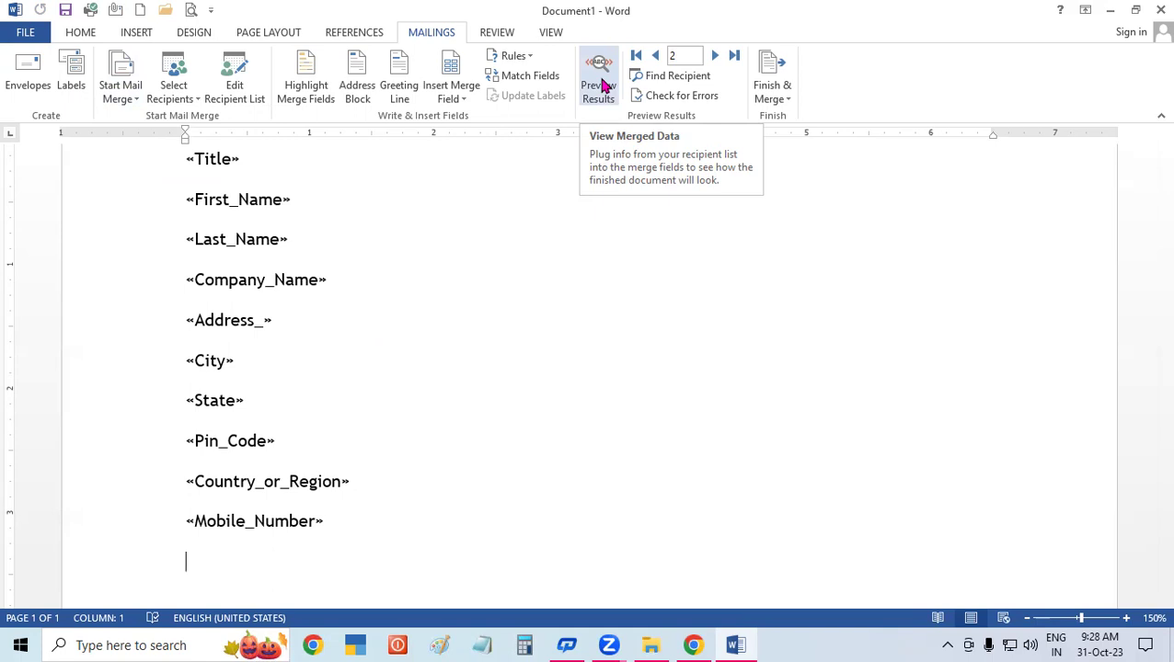
pyautogui.click(603, 86)
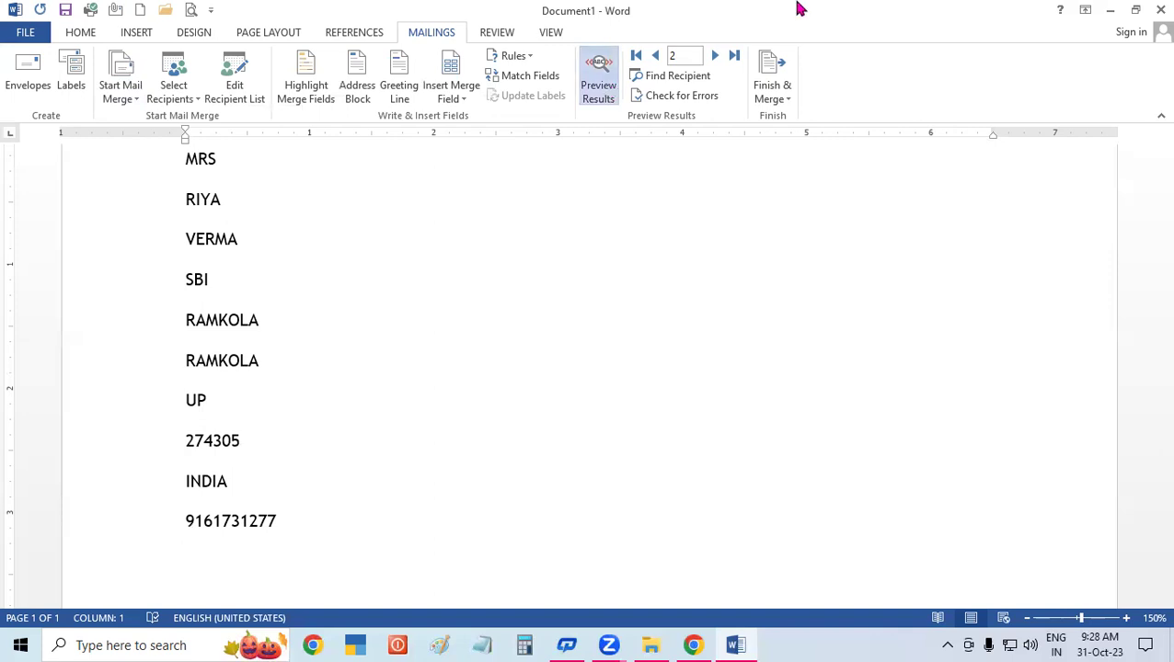
# Step forward to record 4, then back through records 3 and 2 to record 1
pyautogui.click(717, 56)
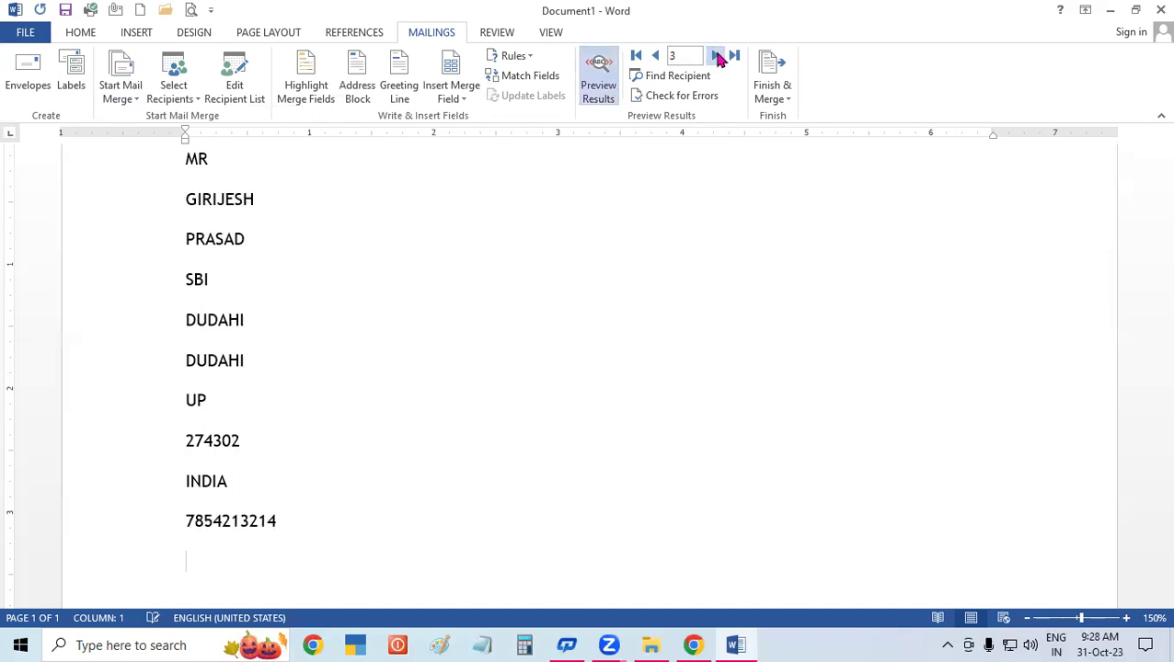
pyautogui.click(720, 58)
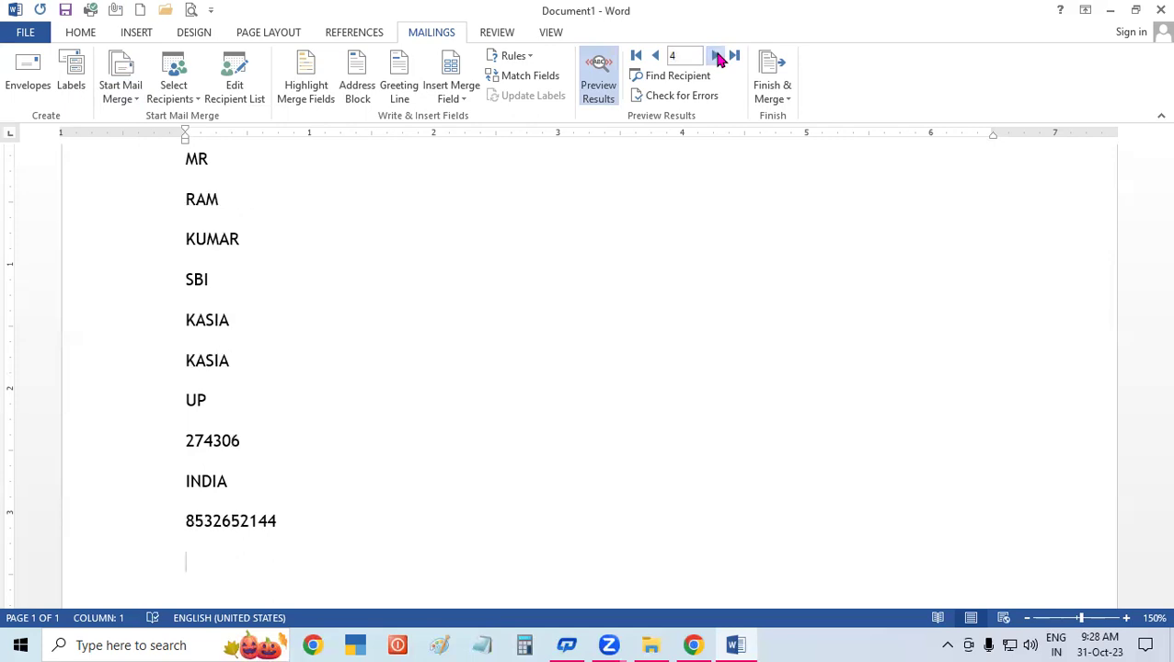
pyautogui.click(667, 61)
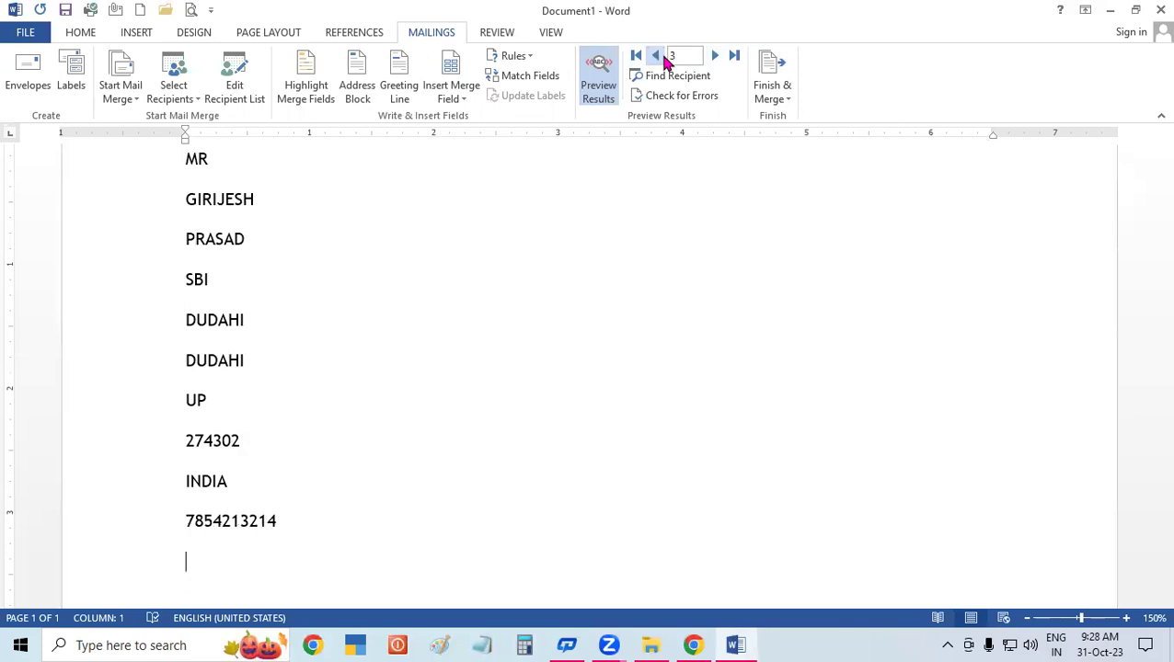
pyautogui.click(667, 61)
pyautogui.click(667, 61)
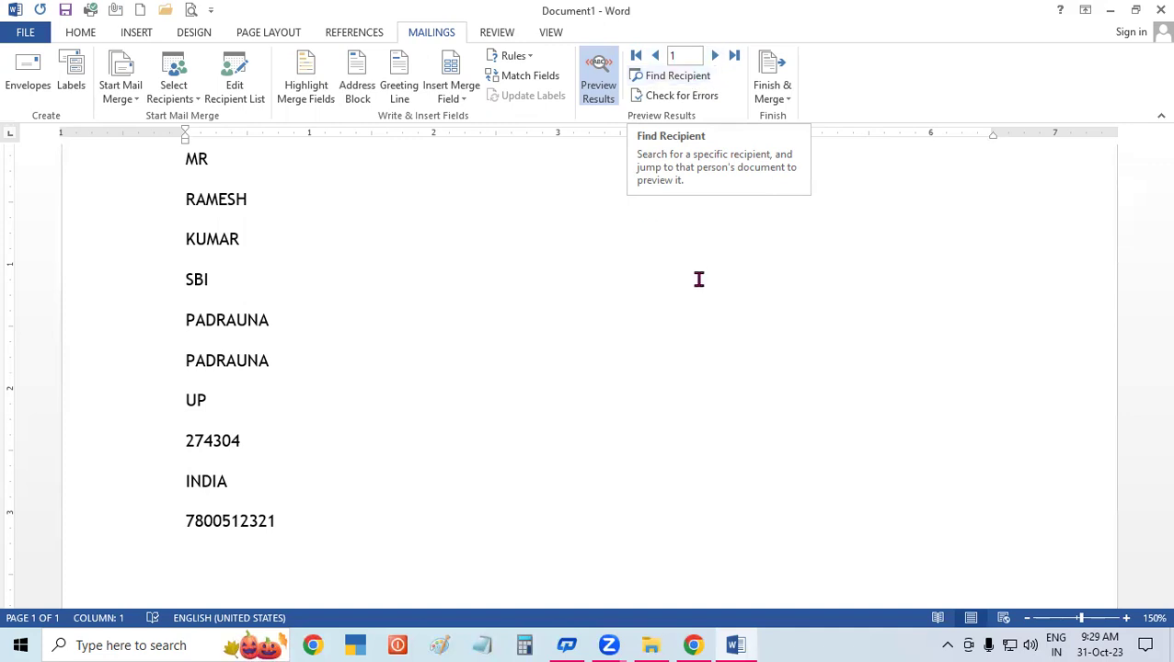
# Search two recipients by first name with Find Recipient, ending on recipient 3's details
pyautogui.click(687, 76)
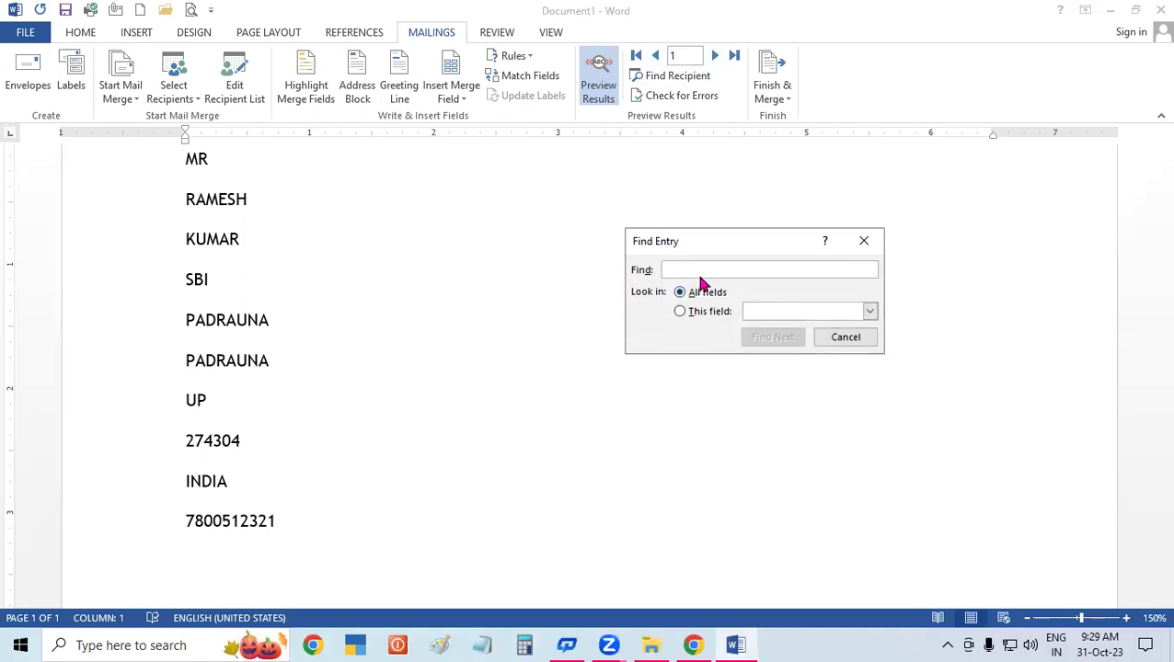
pyautogui.write('RIYA')
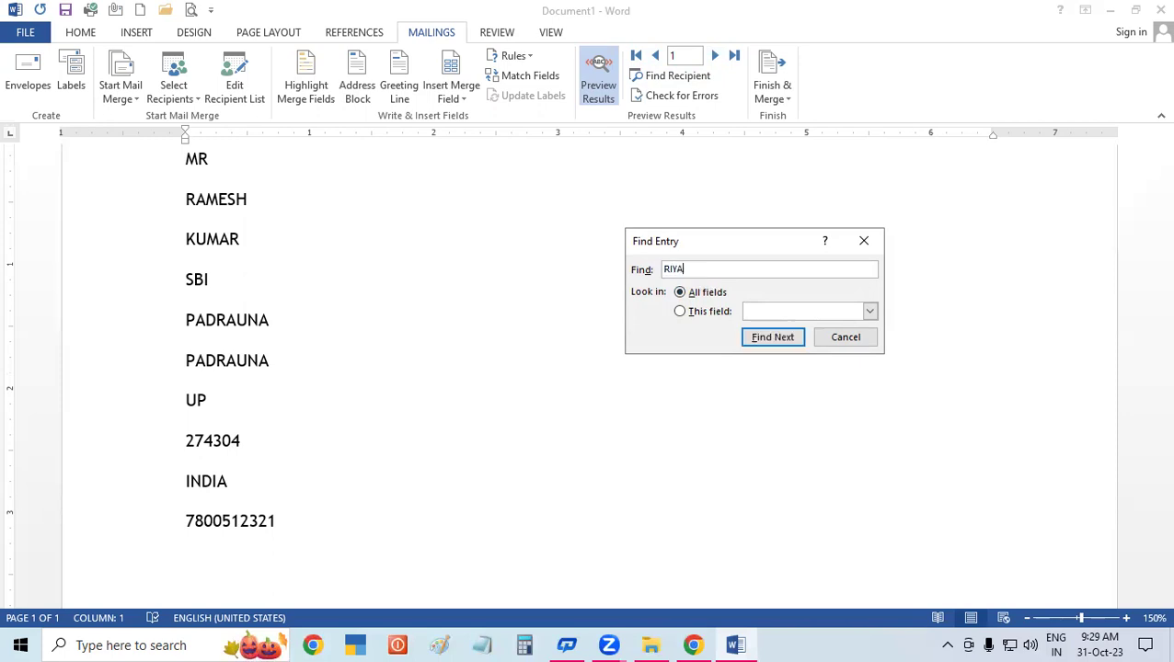
pyautogui.click(785, 343)
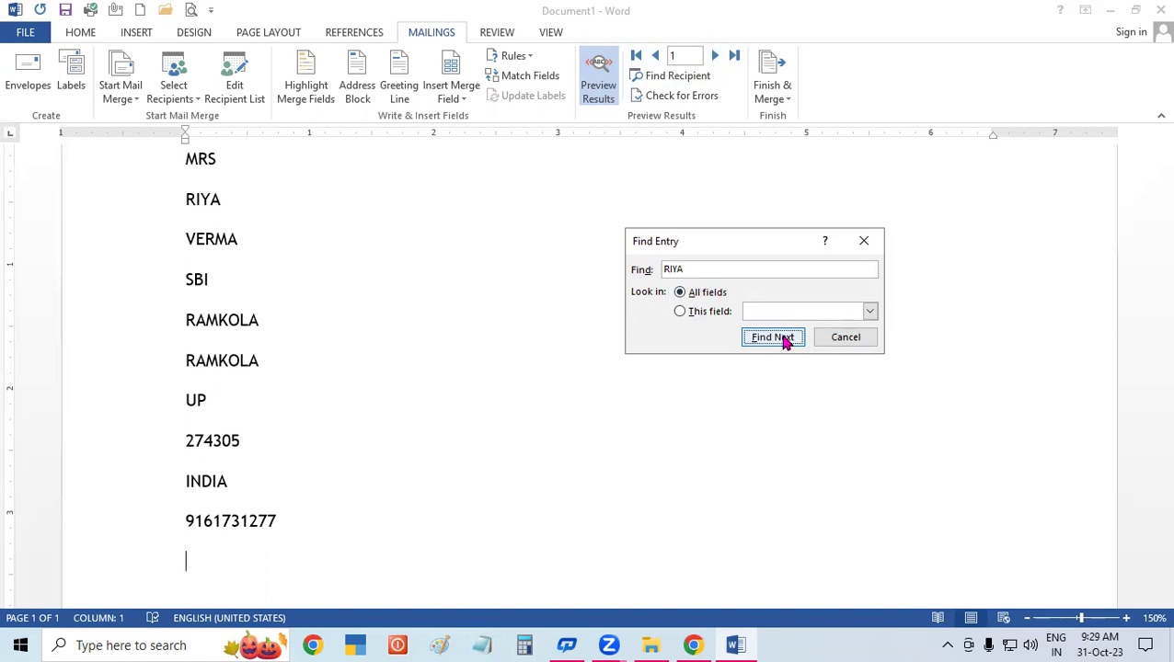
pyautogui.doubleClick(705, 269)
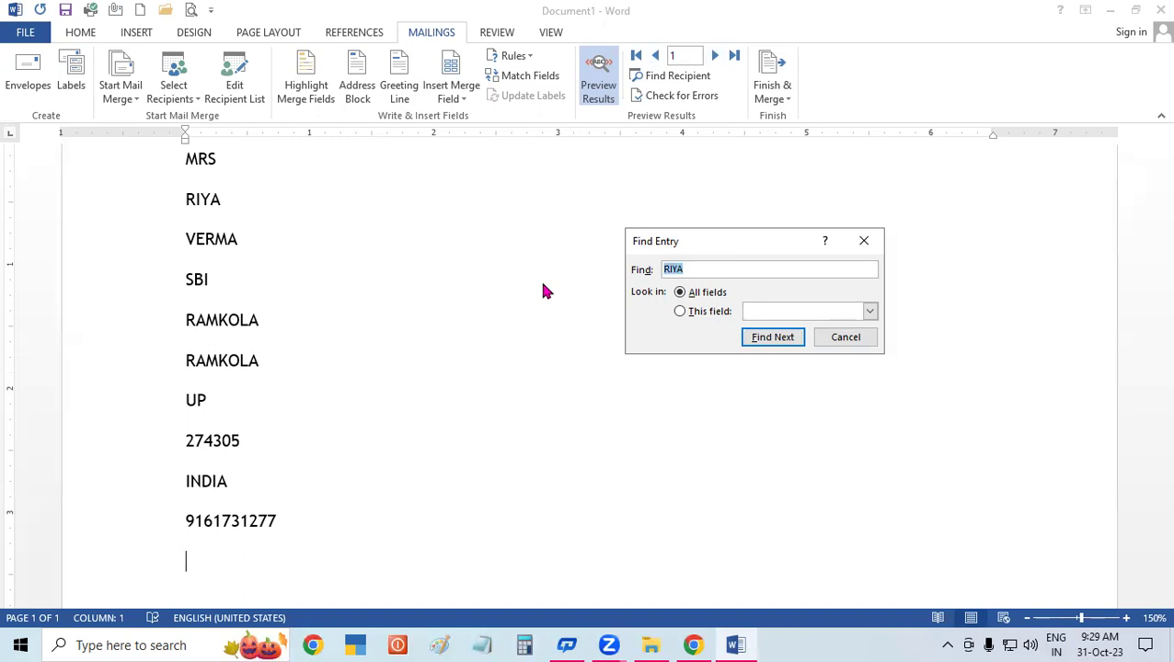
pyautogui.write('GIRIJESG')
pyautogui.press('BackSpace')
pyautogui.write('H')
pyautogui.click(791, 339)
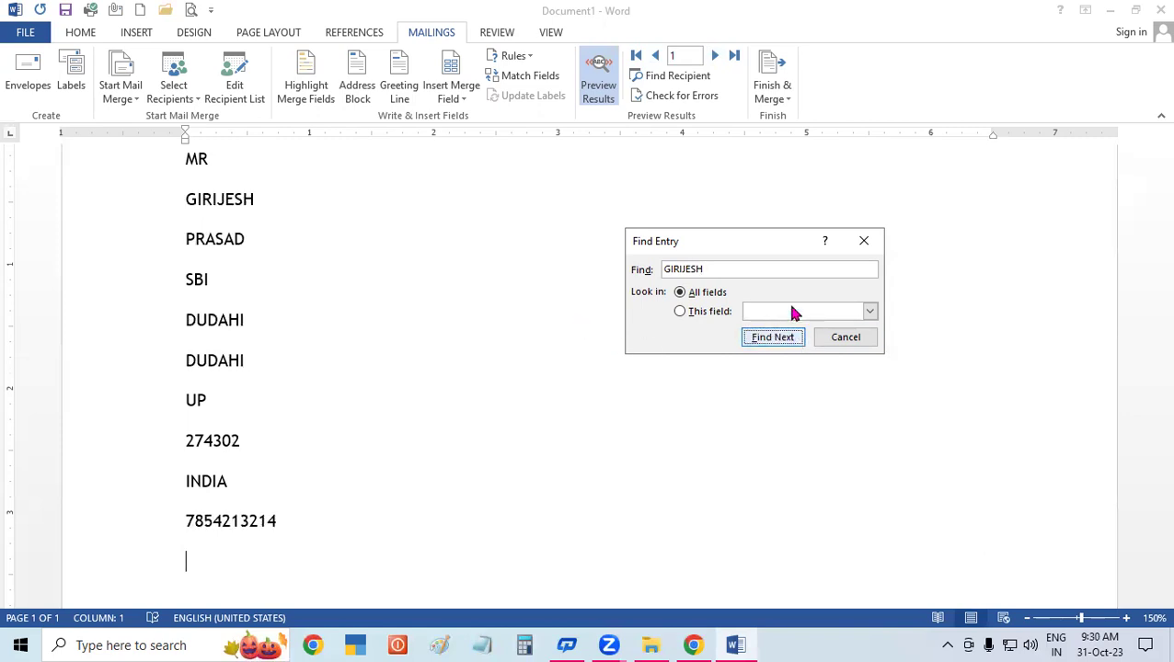
pyautogui.click(863, 241)
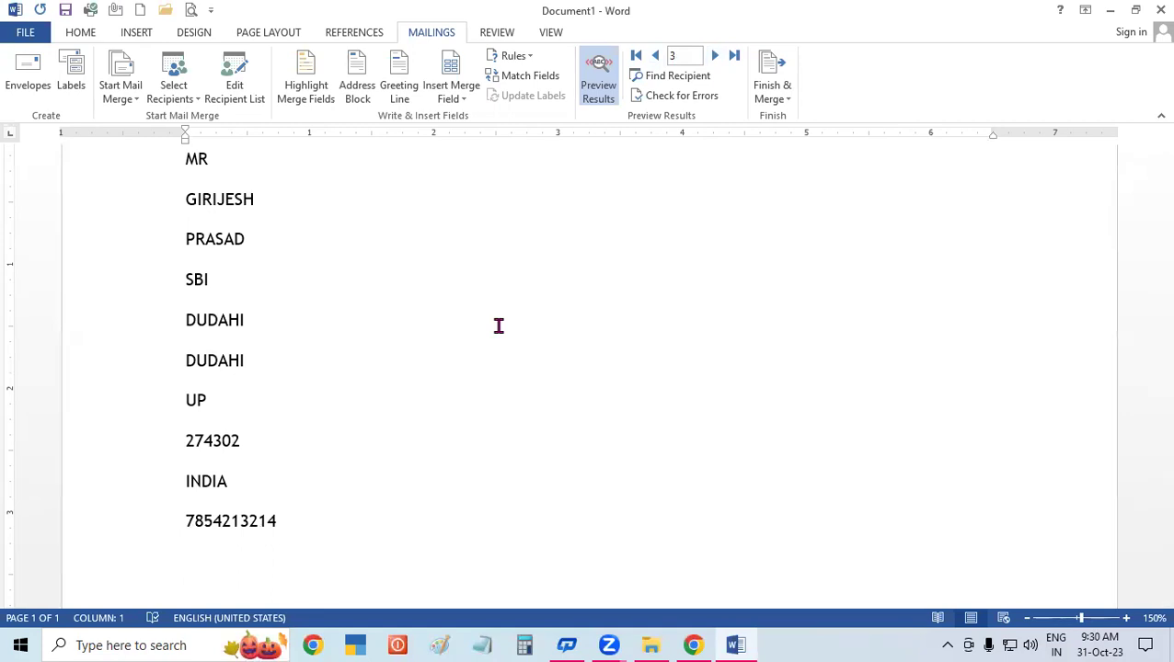
# Turn off Preview Results and set all fields to 1.0 line spacing with no space after paragraphs
pyautogui.click(600, 90)
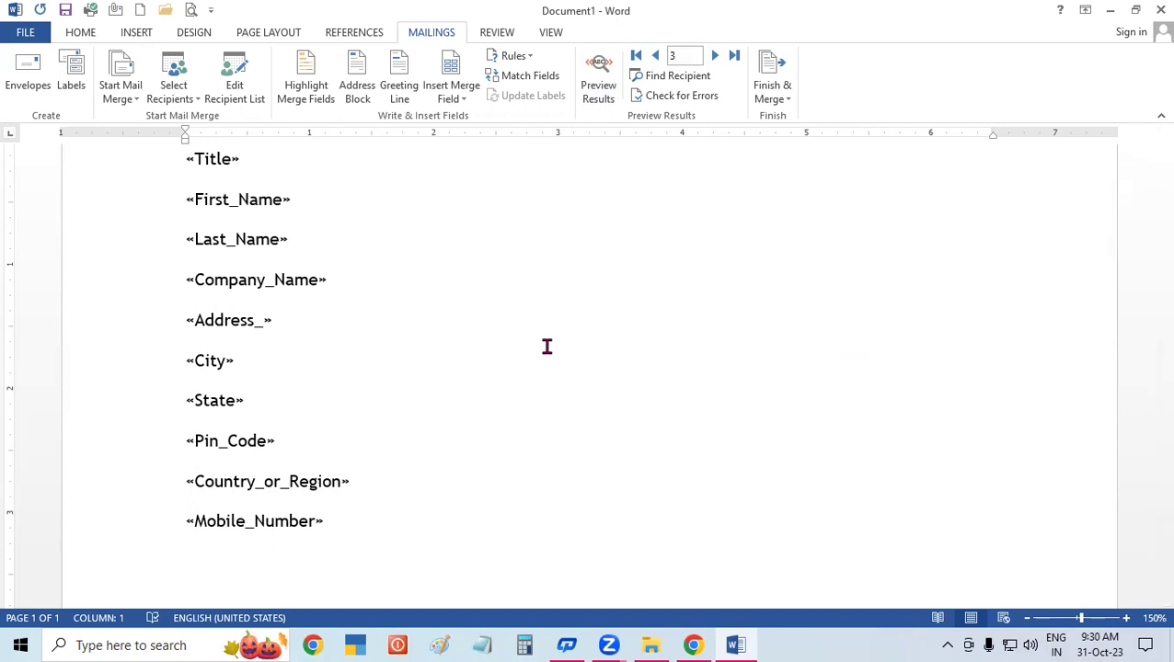
pyautogui.hotkey('ctrl', 'a')
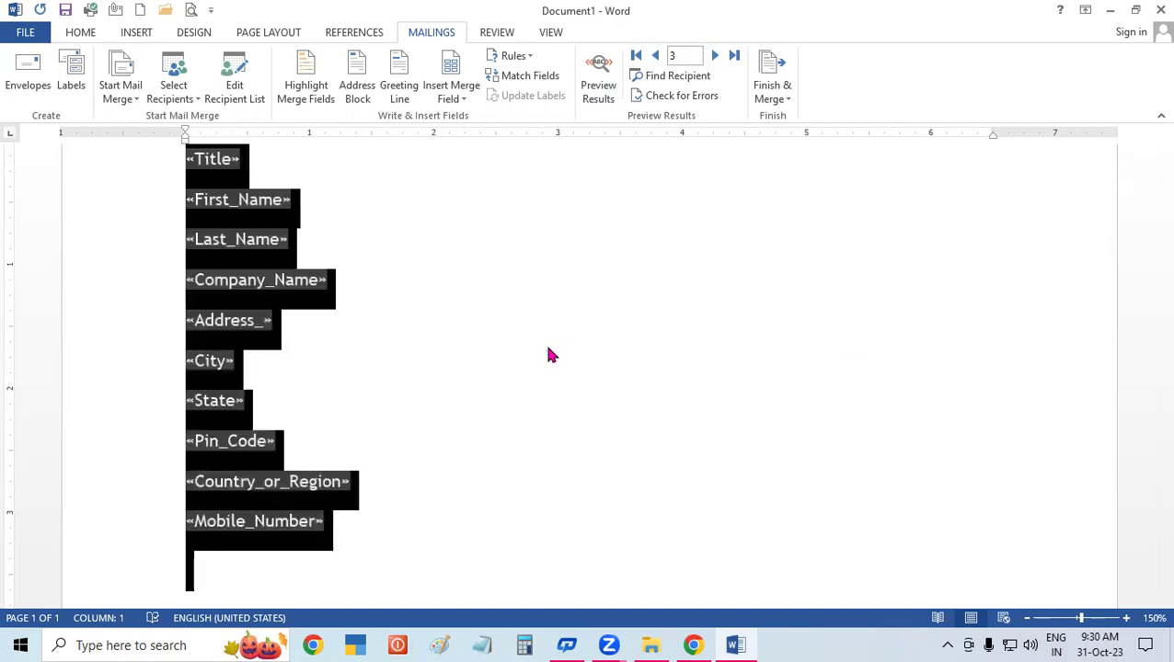
pyautogui.click(83, 35)
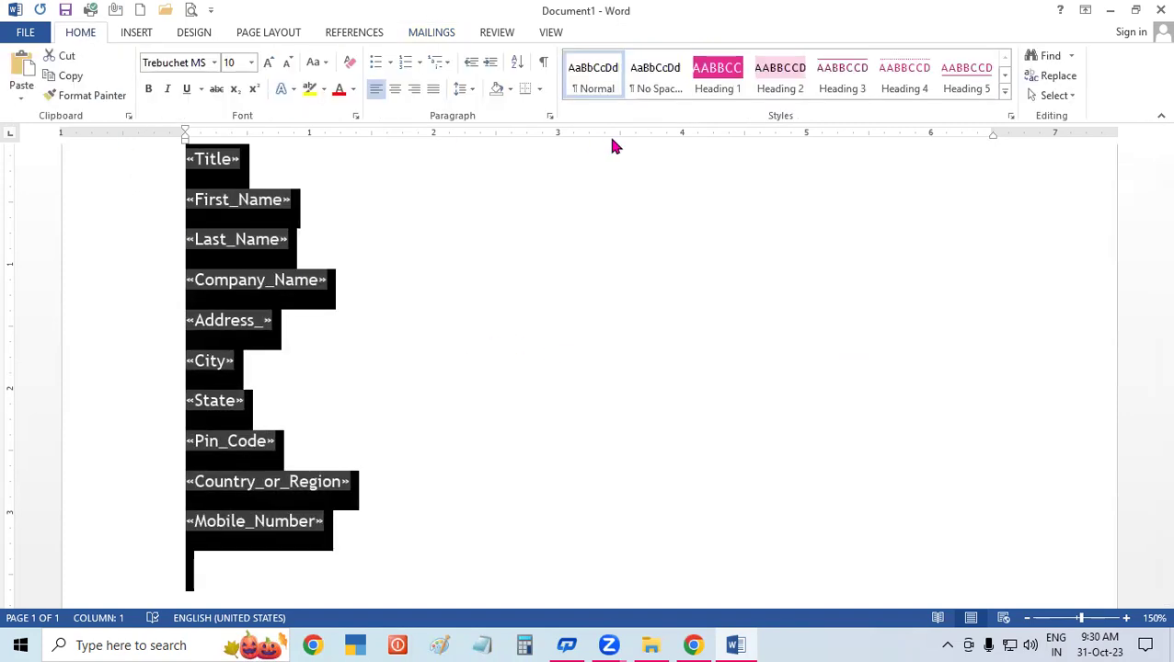
pyautogui.click(462, 90)
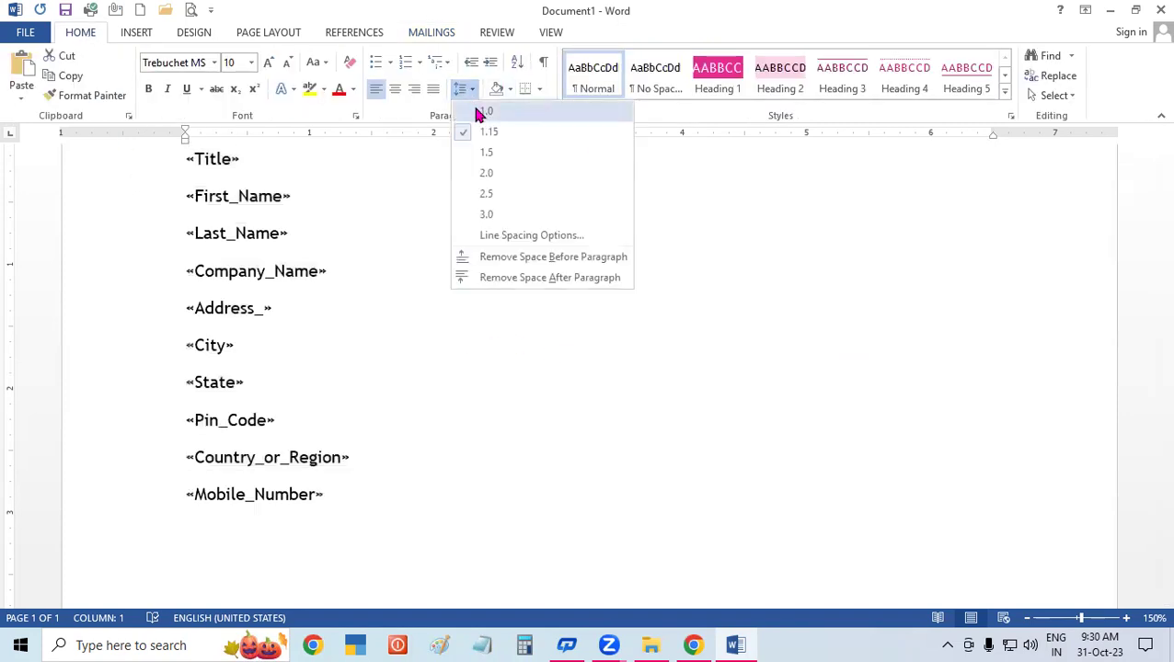
pyautogui.click(477, 111)
pyautogui.click(503, 275)
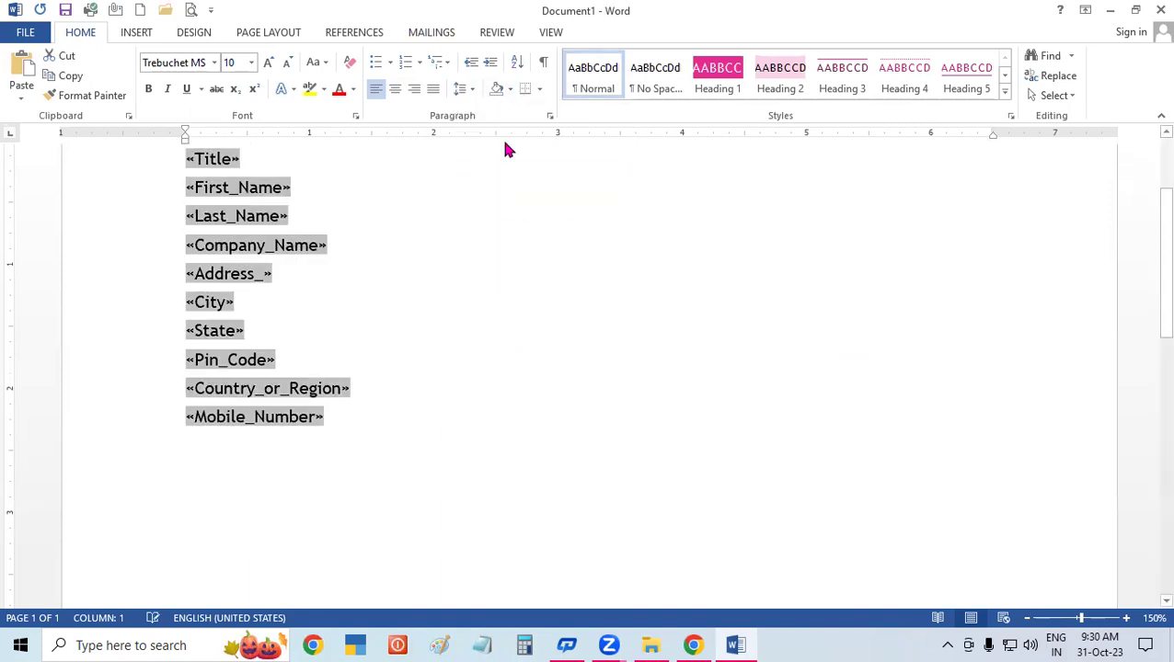
pyautogui.click(463, 90)
pyautogui.click(536, 258)
pyautogui.click(511, 368)
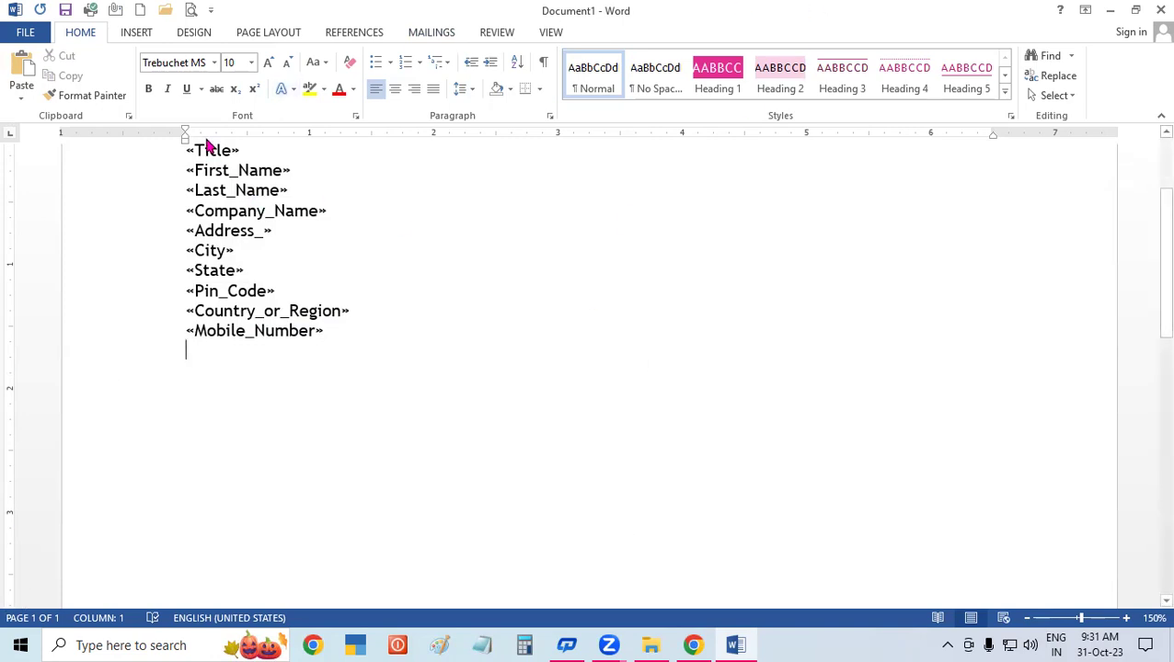
# Search Bing online pictures for 'APPLICATION FOR EMPLOYEE' and insert the job-application letter image
pyautogui.click(146, 37)
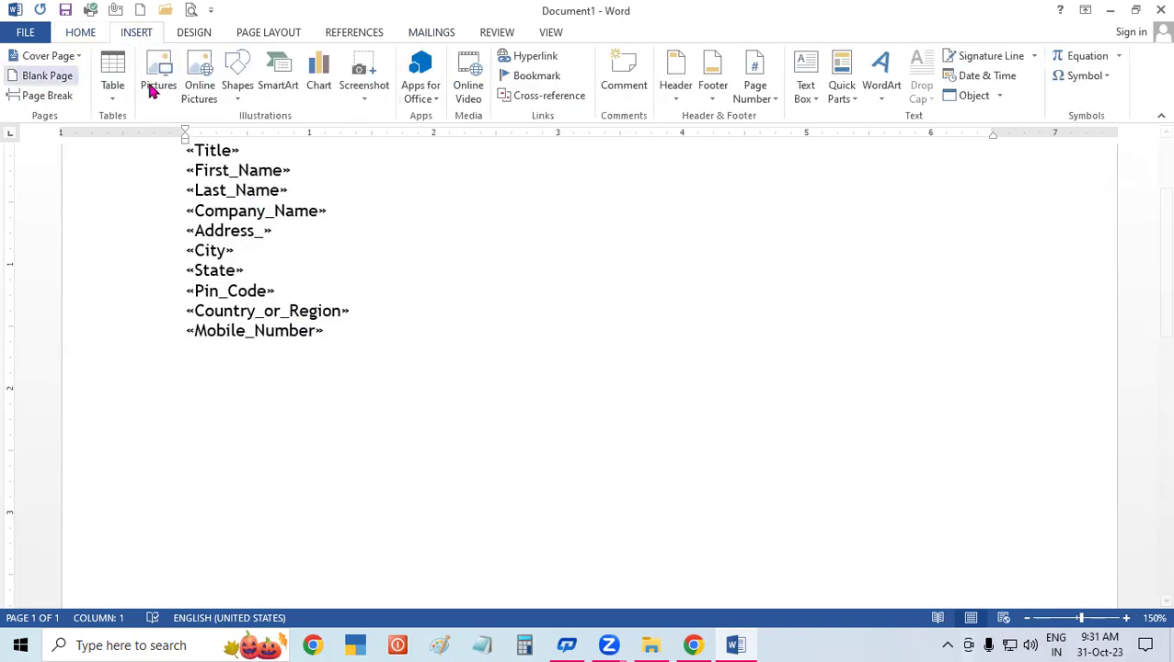
pyautogui.click(200, 85)
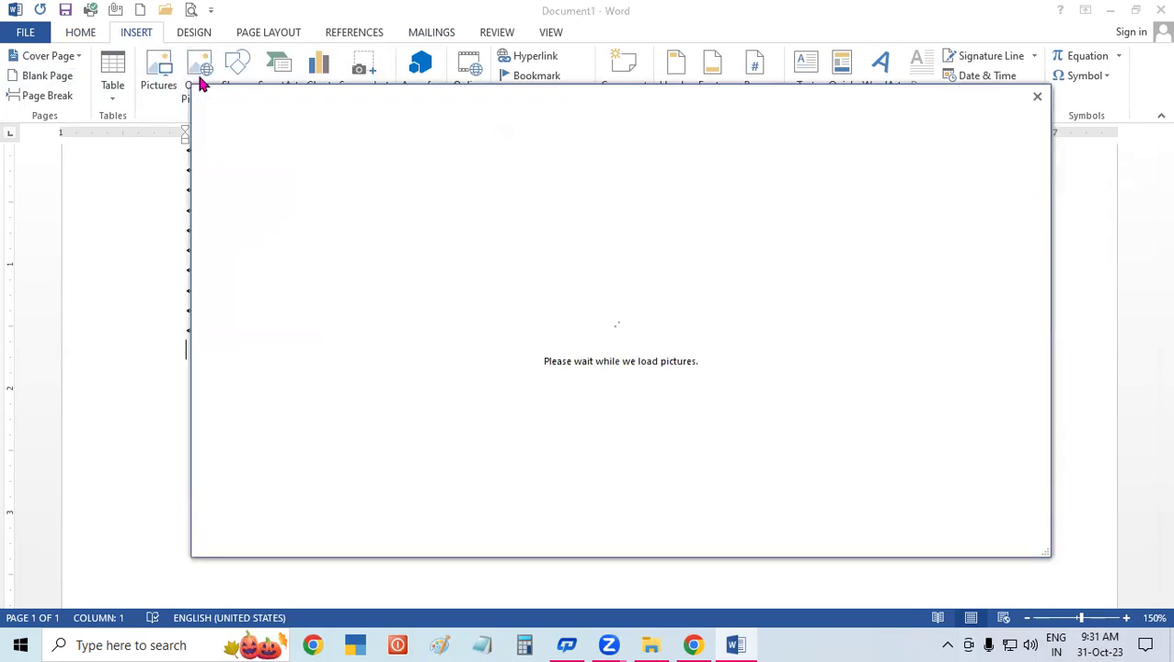
pyautogui.click(725, 186)
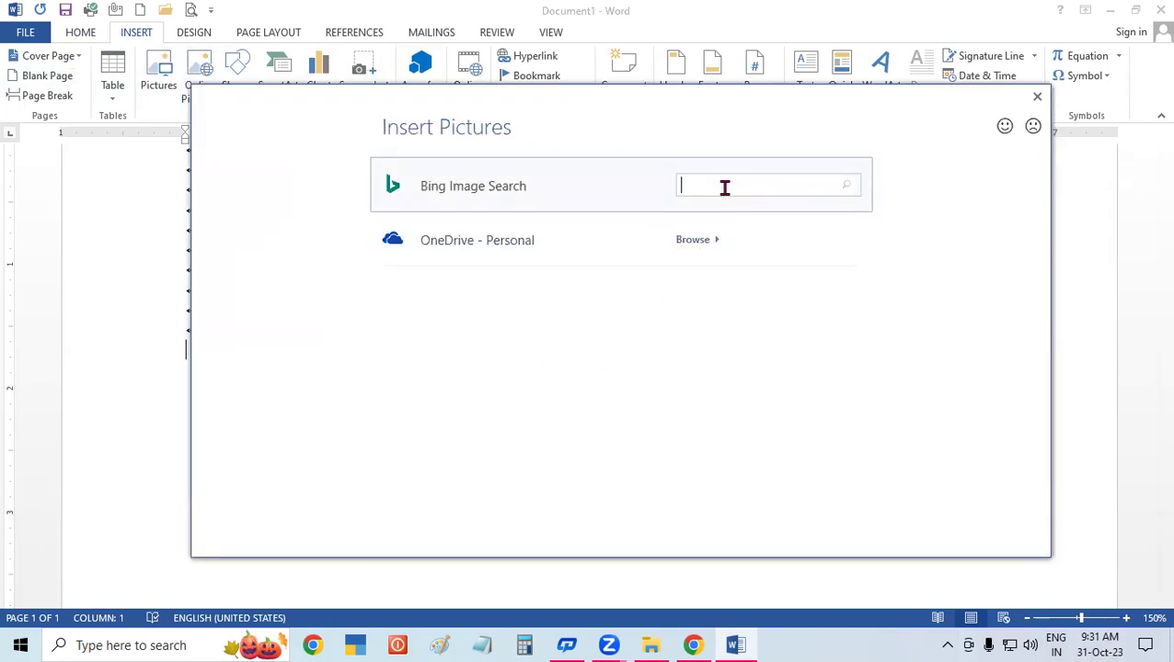
pyautogui.write('JO')
pyautogui.press('BackSpace')
pyautogui.press('BackSpace')
pyautogui.write('APPLICATION')
pyautogui.write(' FOR E')
pyautogui.write('MPLOYEE')
pyautogui.press('Return')
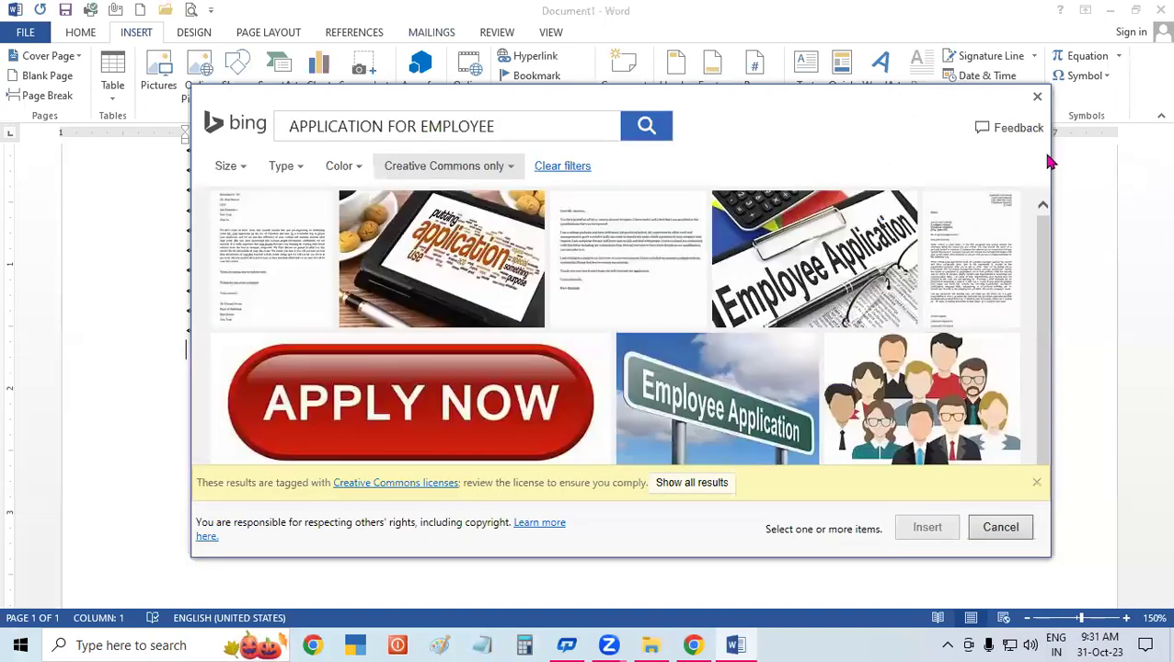
pyautogui.moveTo(970, 258)
pyautogui.moveTo(1045, 247)
pyautogui.mouseDown()
pyautogui.moveTo(1109, 451)
pyautogui.moveTo(1098, 231)
pyautogui.moveTo(1071, 241)
pyautogui.mouseUp()
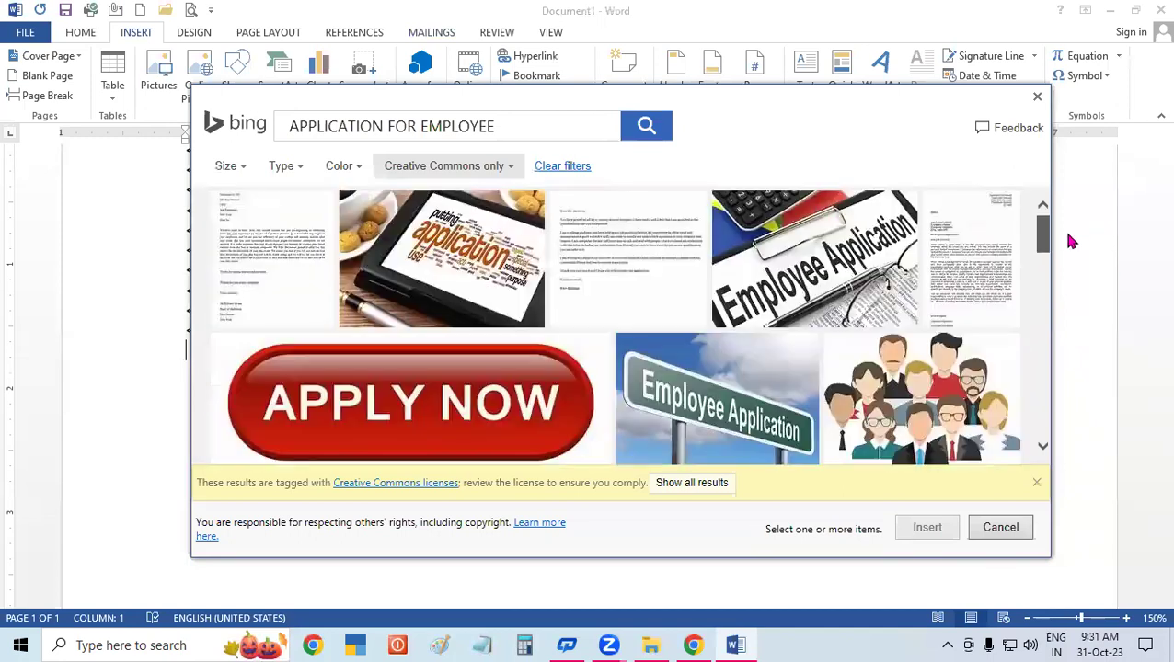
pyautogui.click(946, 255)
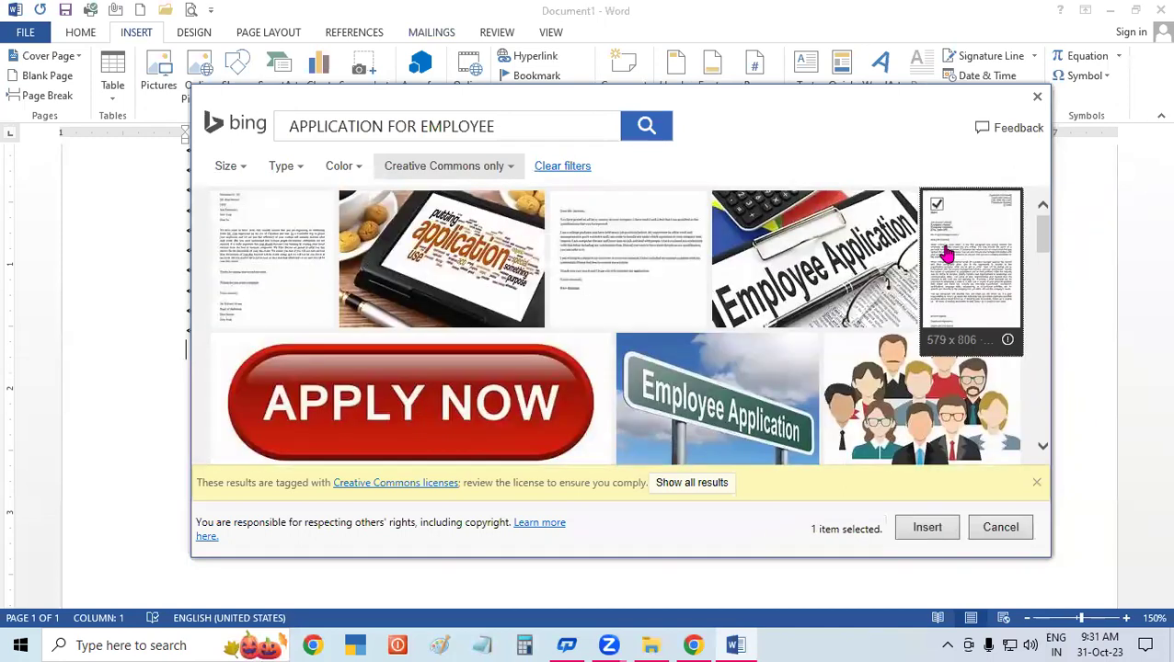
pyautogui.click(931, 527)
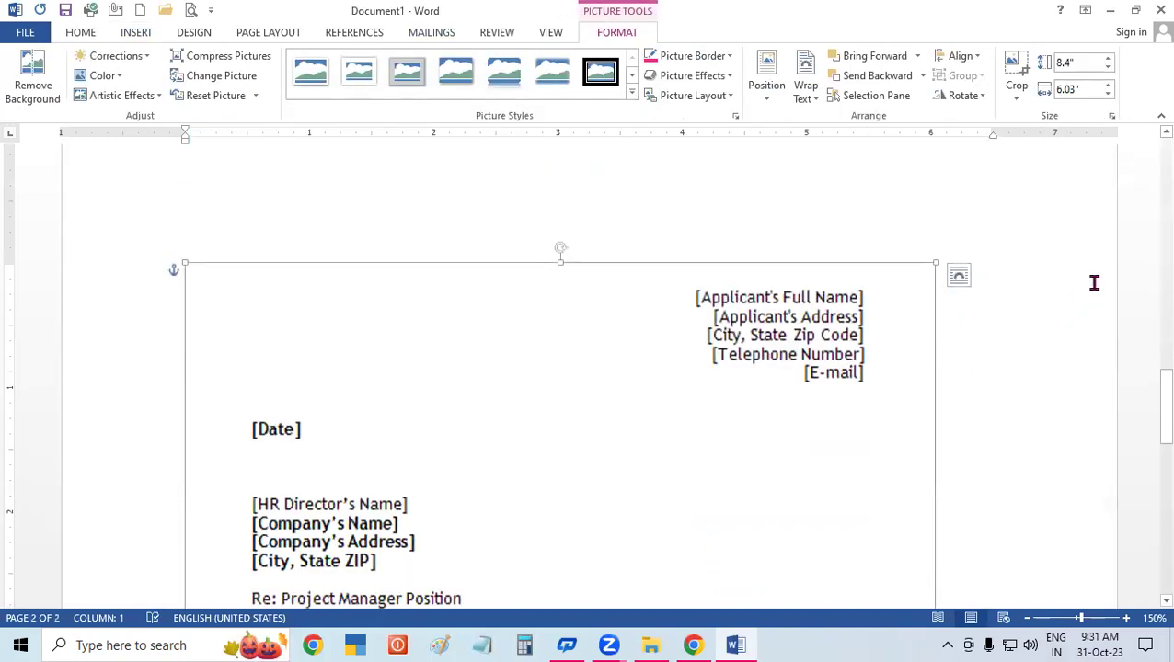
# Shrink the letter image and set its text wrapping to Behind Text
pyautogui.moveTo(1150, 391); pyautogui.dragTo(1152, 552)
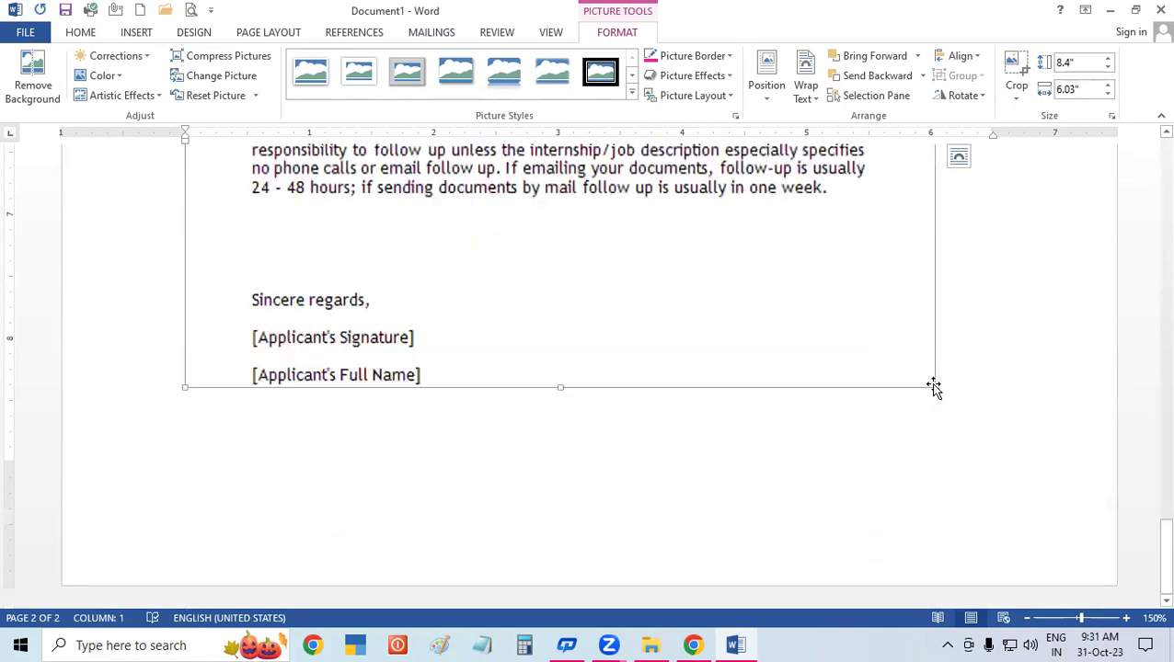
pyautogui.moveTo(935, 388); pyautogui.dragTo(741, 222)
pyautogui.scroll(10, 751, 278)
pyautogui.scroll(4, 686, 382)
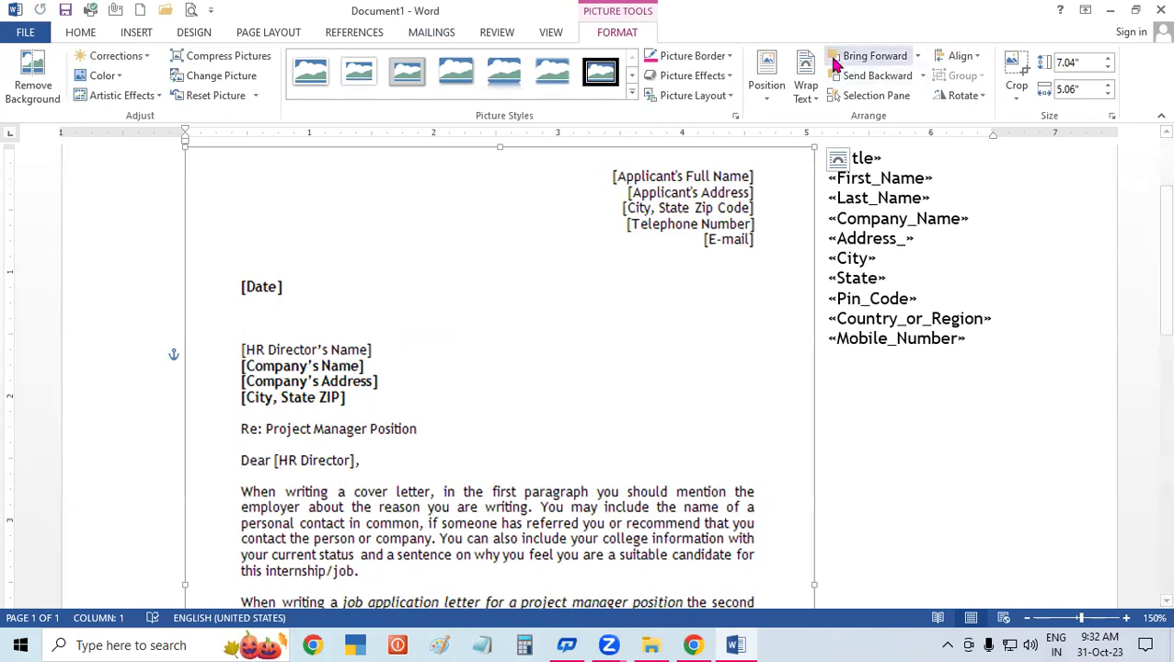
pyautogui.click(804, 87)
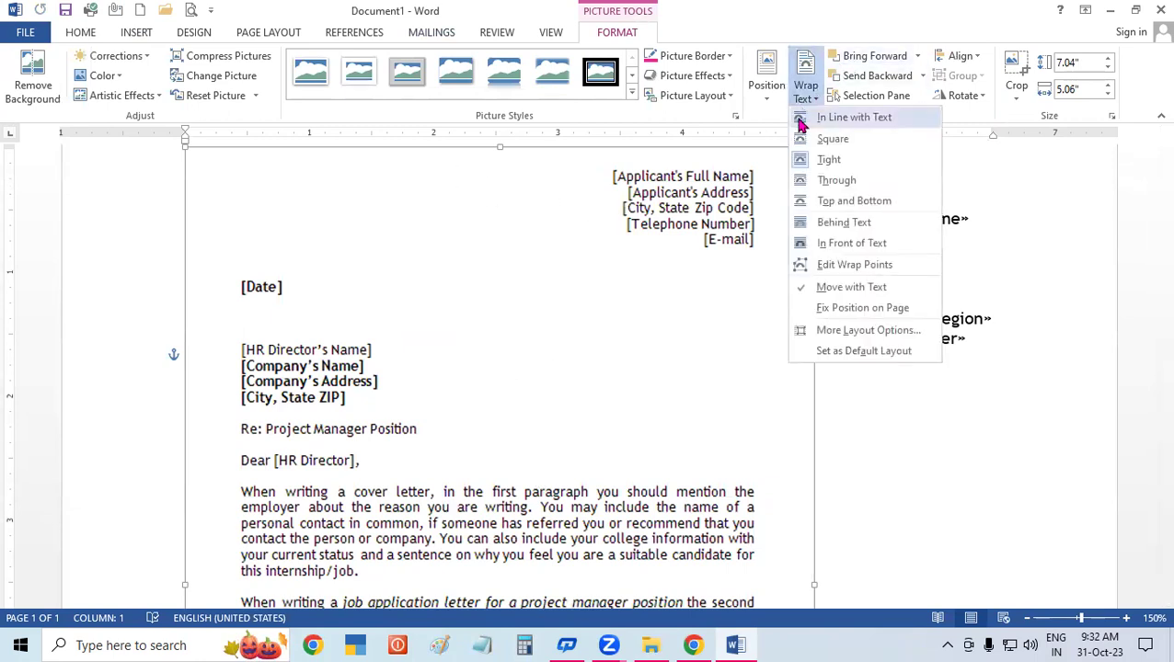
pyautogui.click(818, 221)
# Move the letter image lower on the page and zoom out to 100%
pyautogui.moveTo(621, 417); pyautogui.dragTo(773, 407)
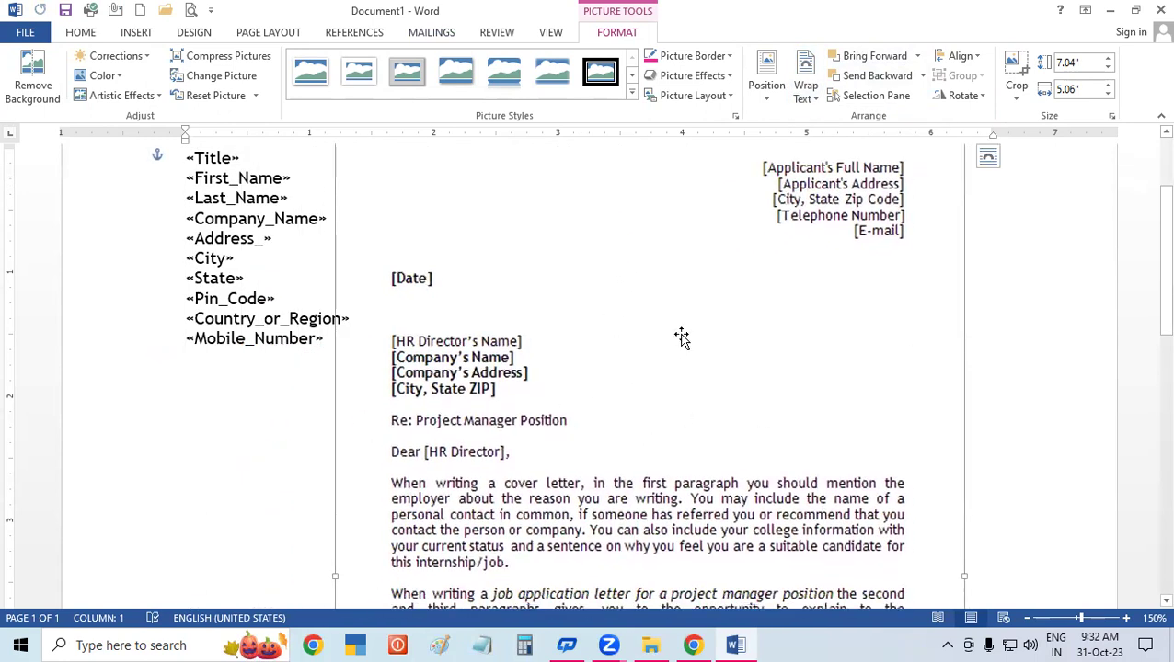
pyautogui.moveTo(692, 354); pyautogui.dragTo(737, 386)
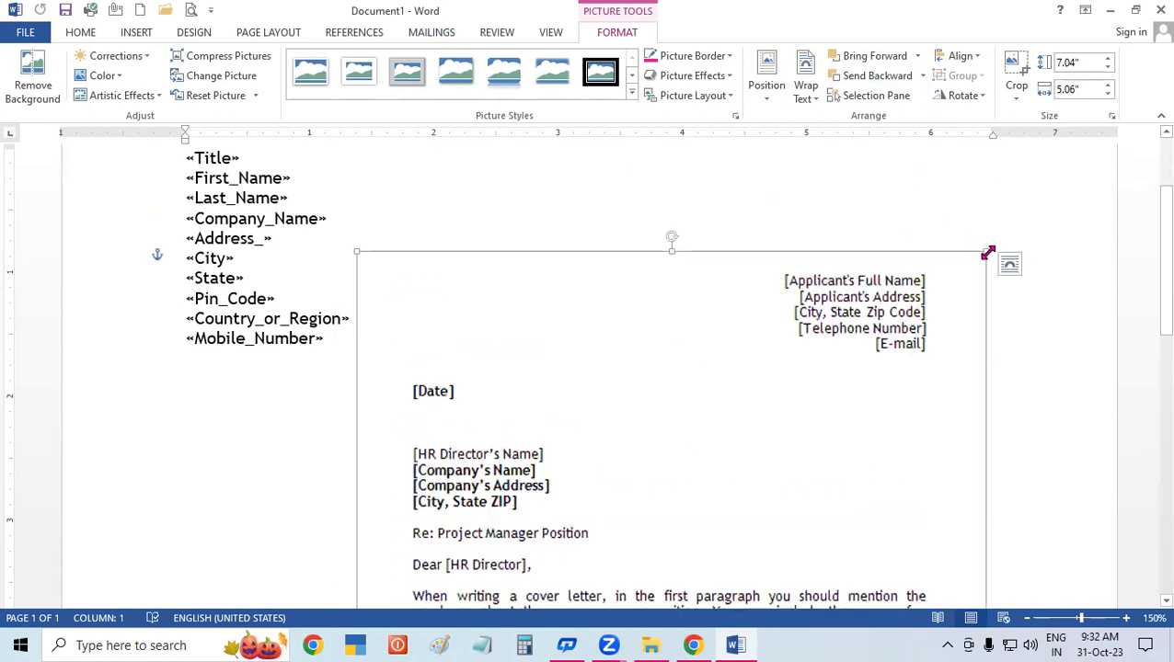
pyautogui.moveTo(985, 251); pyautogui.dragTo(864, 346)
pyautogui.scroll(-3, 713, 447)
pyautogui.moveTo(678, 422); pyautogui.dragTo(692, 348)
pyautogui.click(1026, 619)
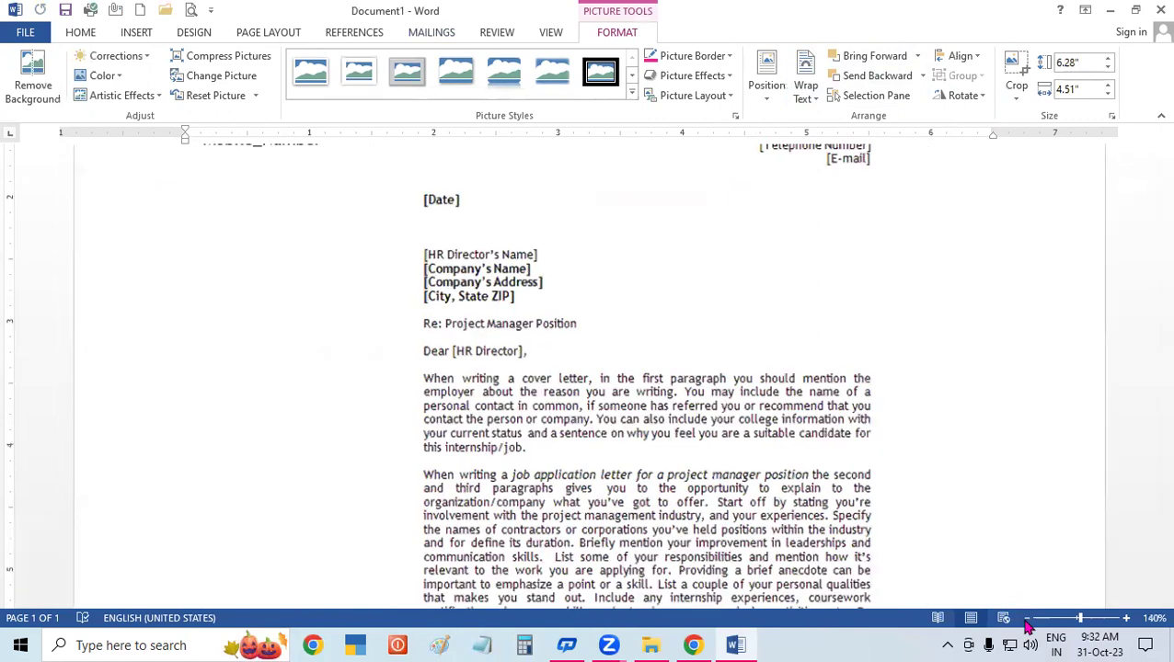
pyautogui.click(1026, 619)
pyautogui.click(1026, 619)
pyautogui.click(1026, 619)
pyautogui.click(1026, 619)
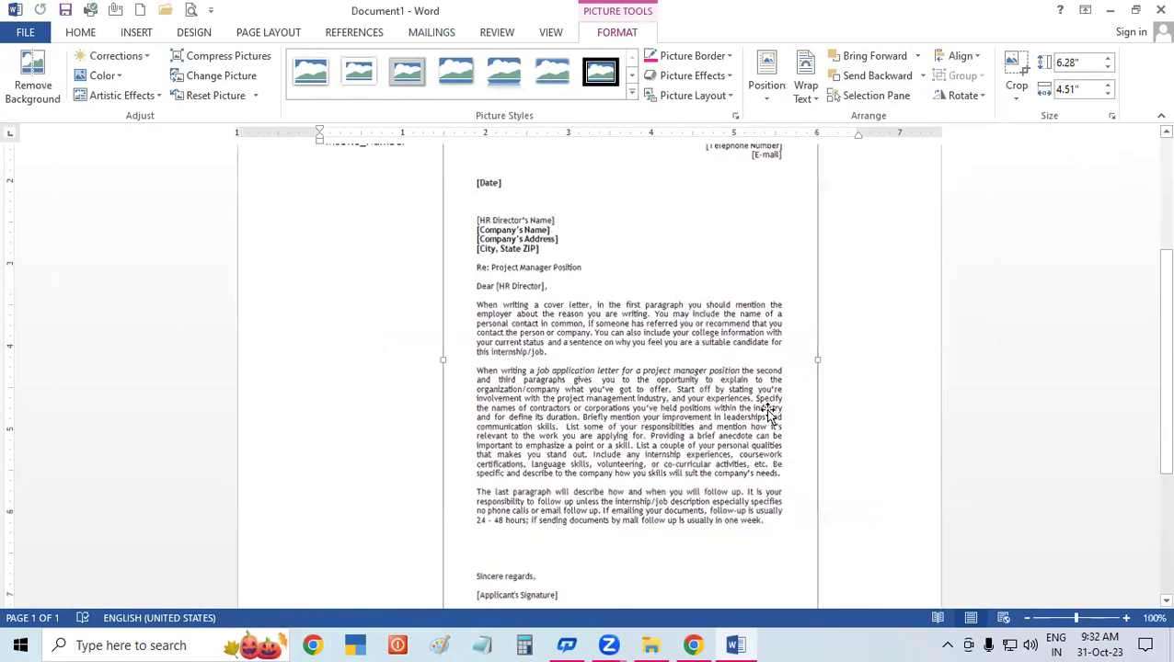
# Resize the image to about 5.57 by 4.99 inches and place it below «Mobile_Number»
pyautogui.moveTo(646, 272); pyautogui.dragTo(684, 368)
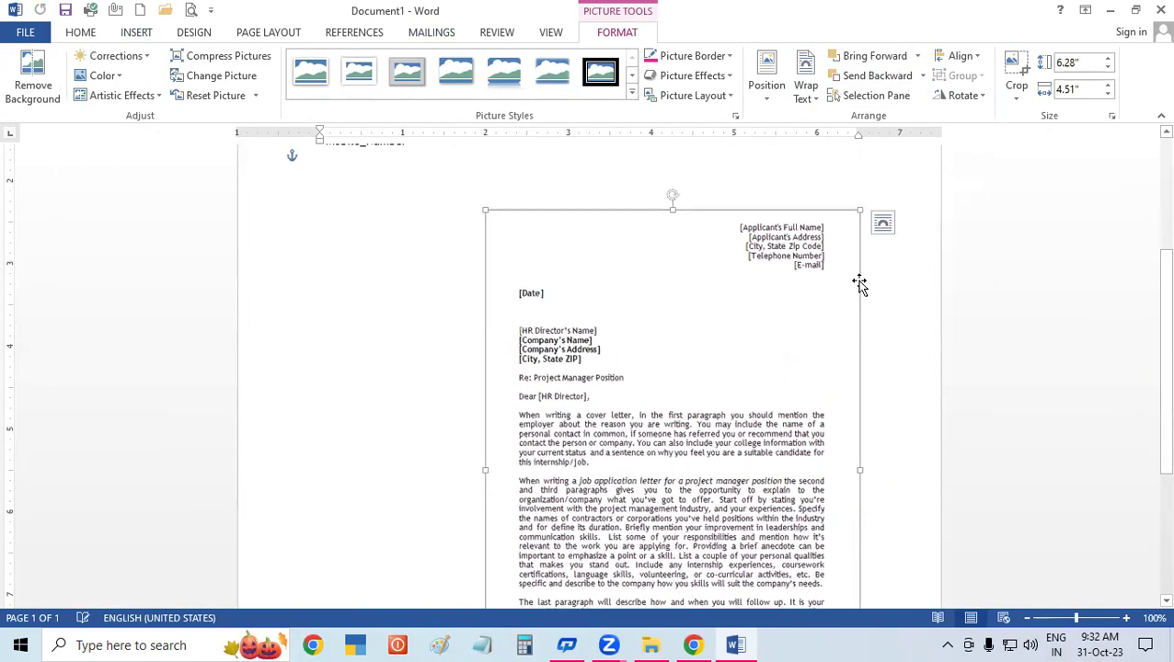
pyautogui.moveTo(859, 208); pyautogui.dragTo(816, 311)
pyautogui.scroll(-2, 773, 432)
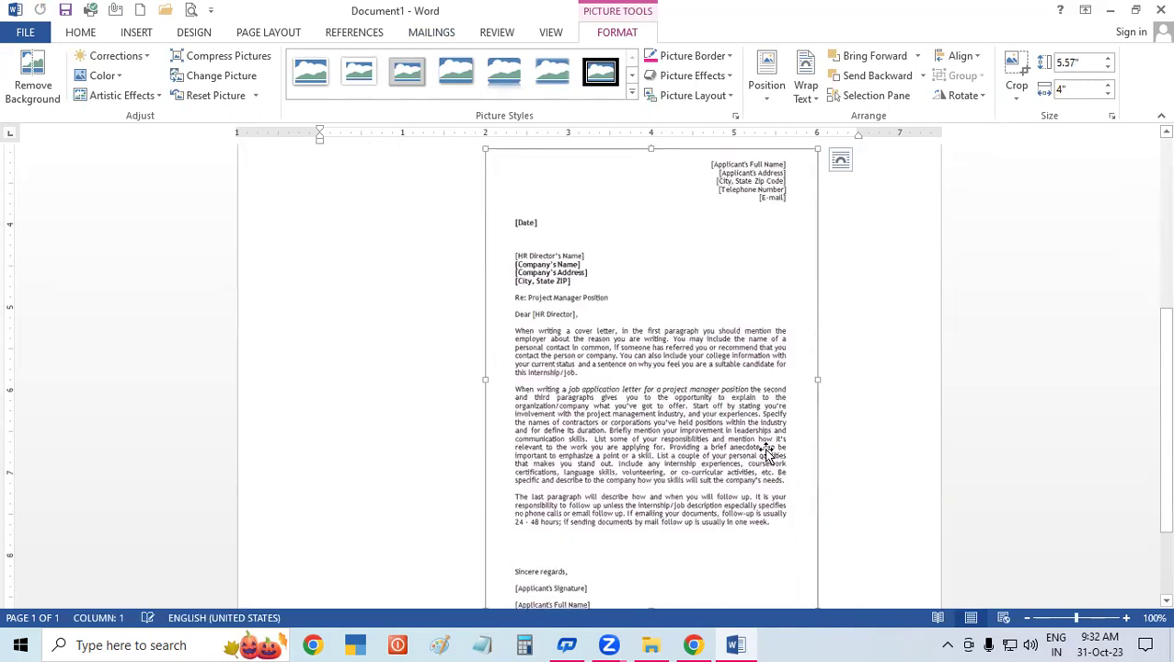
pyautogui.scroll(-1, 755, 184)
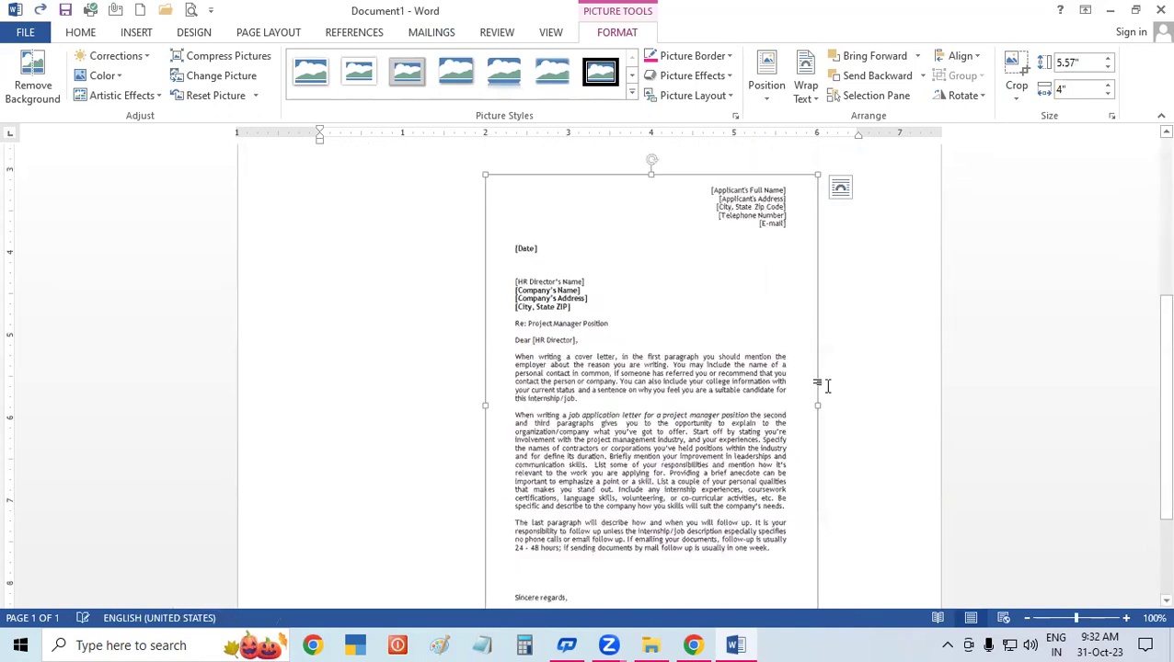
pyautogui.moveTo(816, 403); pyautogui.dragTo(917, 409)
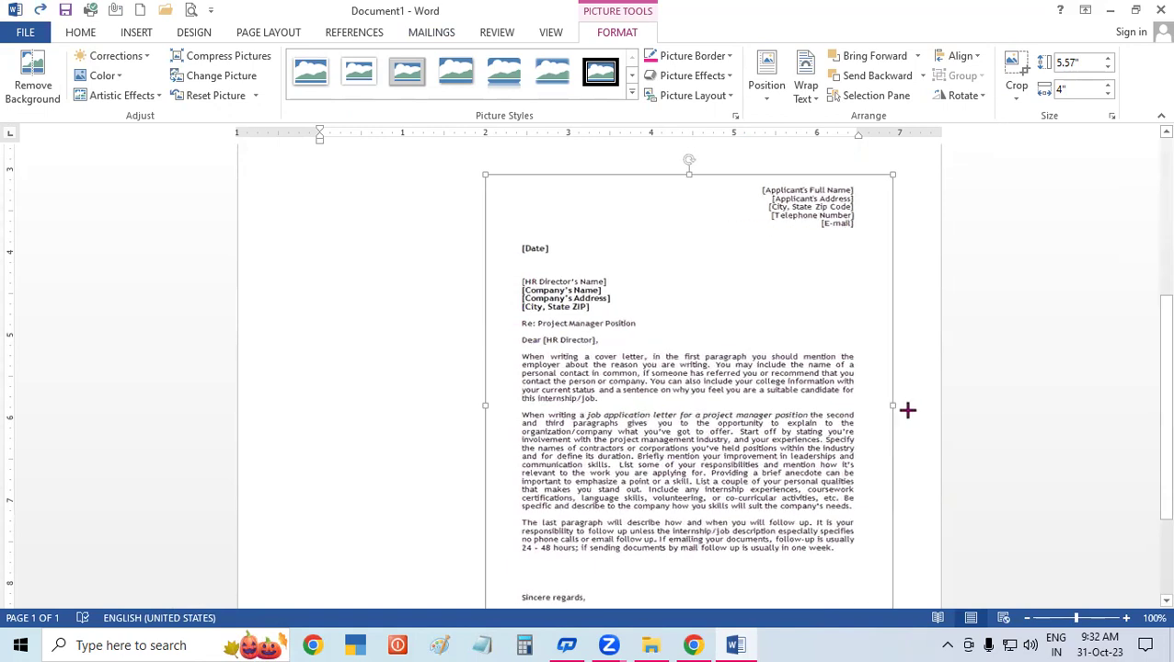
pyautogui.moveTo(819, 341); pyautogui.dragTo(678, 322)
pyautogui.click(920, 338)
pyautogui.scroll(2, 920, 338)
# Below the Mobile_Number field, choose Finish & Merge > Edit Individual Documents on the Mailings ribbon
pyautogui.click(322, 169)
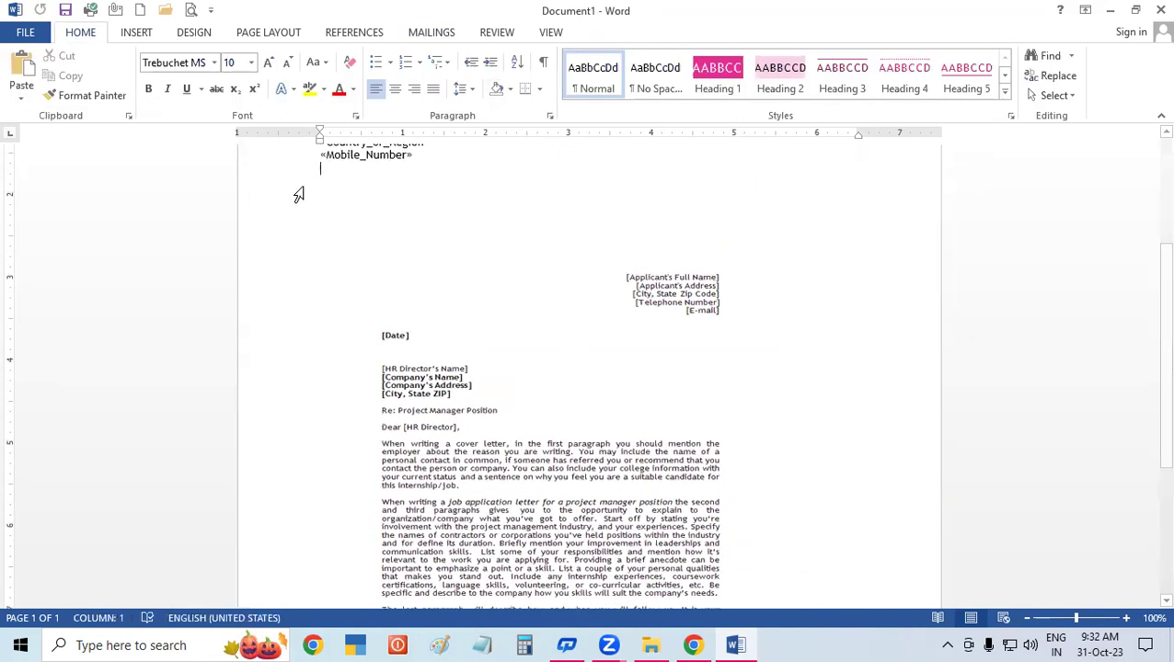
pyautogui.click(435, 33)
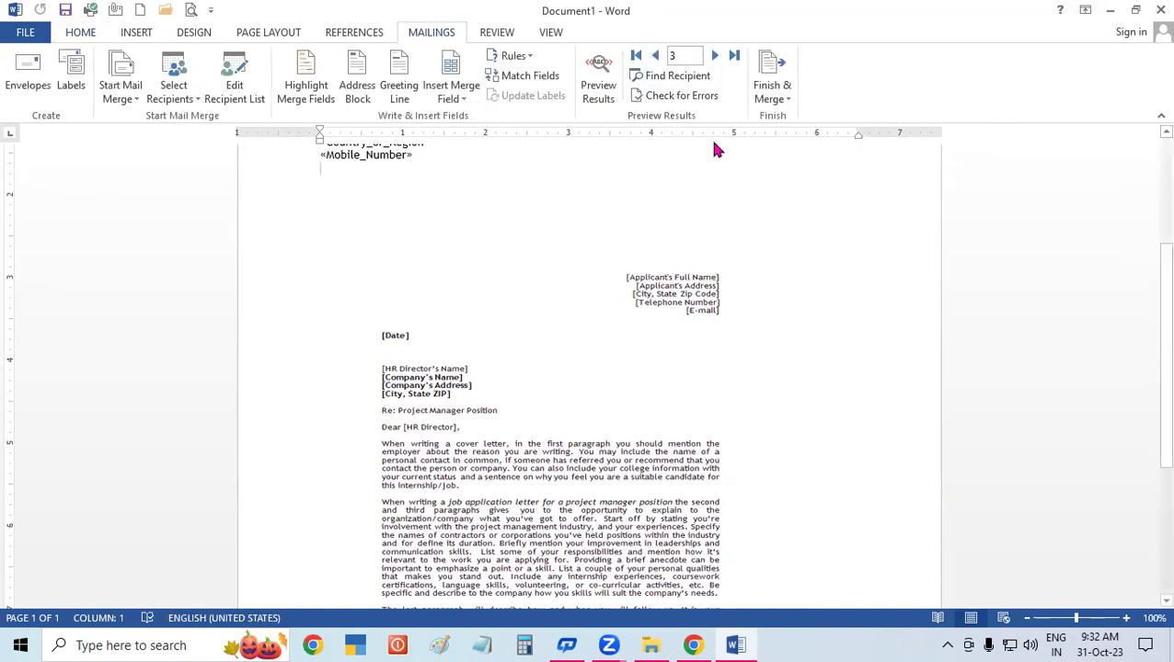
pyautogui.click(771, 96)
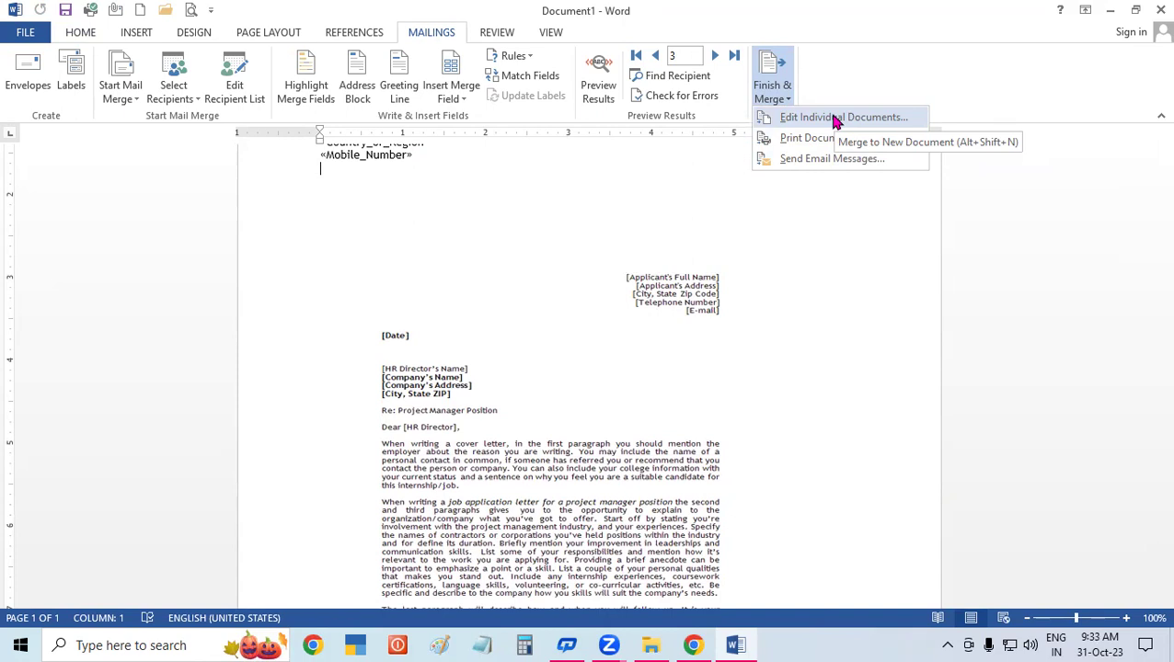
pyautogui.click(836, 118)
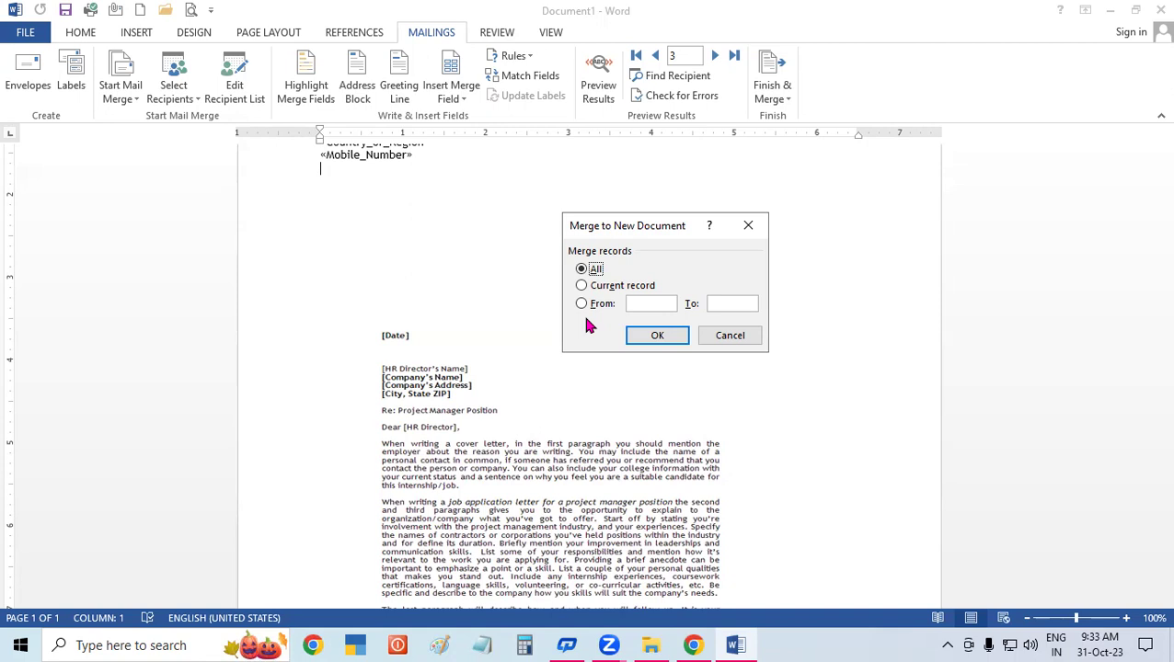
# Merge only records 1 to 4 into a new document
pyautogui.click(582, 304)
pyautogui.click(738, 302)
pyautogui.click(647, 305)
pyautogui.write('1')
pyautogui.click(735, 301)
pyautogui.write('4')
pyautogui.click(651, 338)
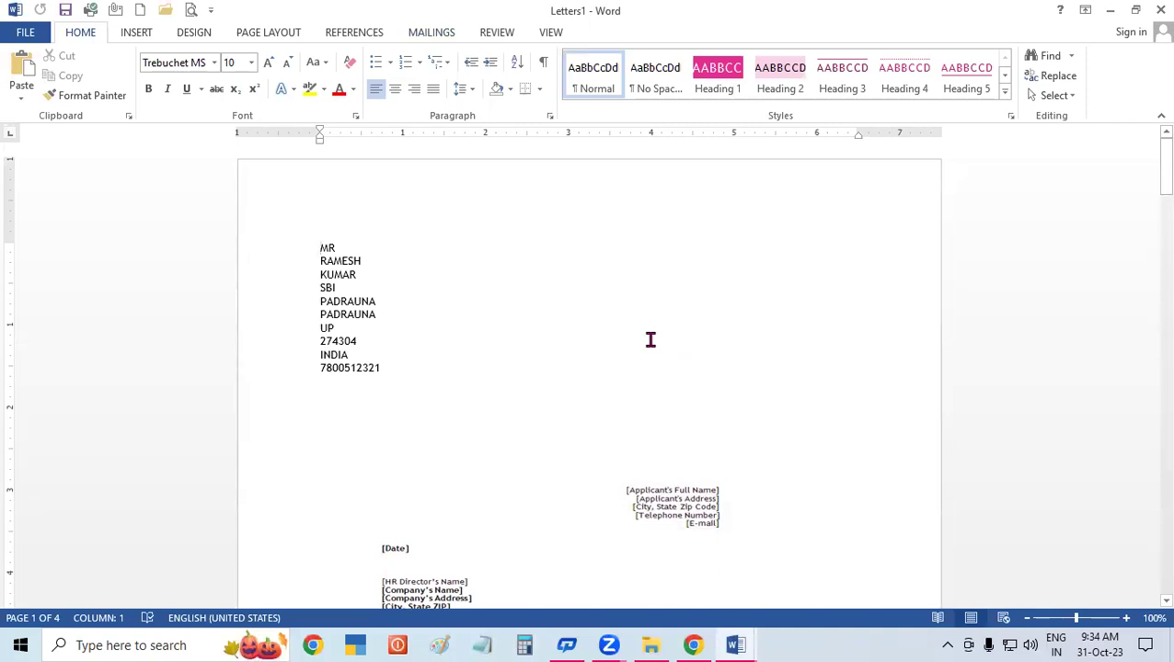
# Increase the first recipient's address lines to 16 pt Trebuchet MS
pyautogui.moveTo(319, 247)
pyautogui.mouseDown()
pyautogui.moveTo(361, 349)
pyautogui.moveTo(393, 386)
pyautogui.mouseUp()
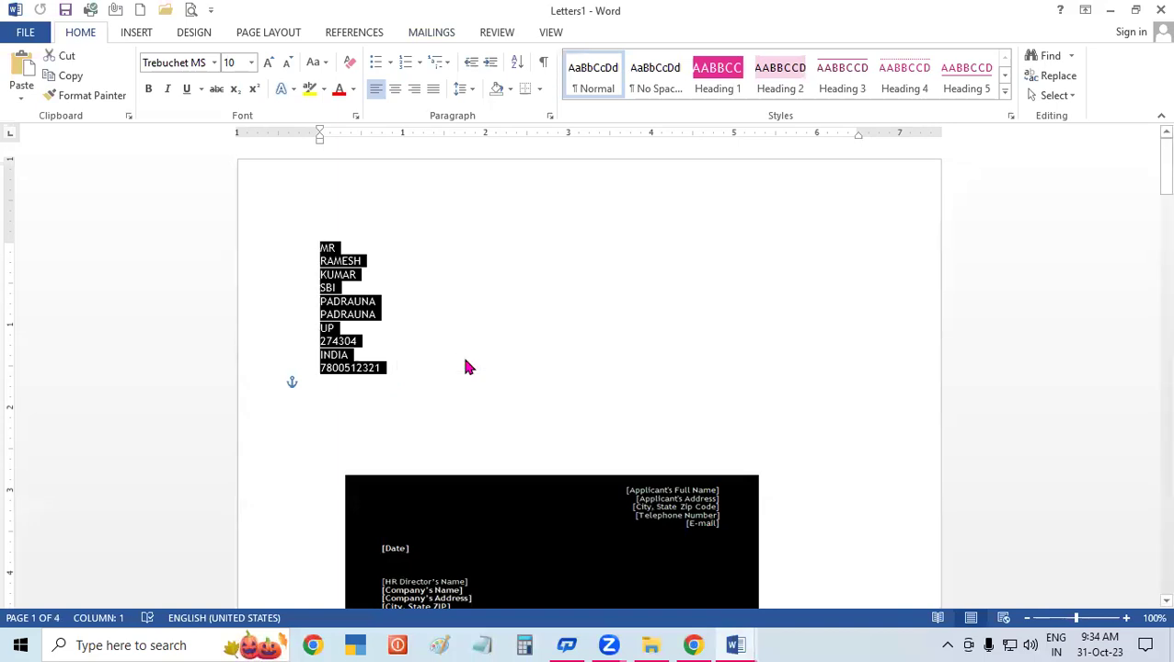
pyautogui.hotkey('ctrl', 'shift', '.')
pyautogui.hotkey('ctrl', 'shift', '.')
pyautogui.hotkey('ctrl', 'shift', '.')
pyautogui.hotkey('ctrl', 'shift', '.')
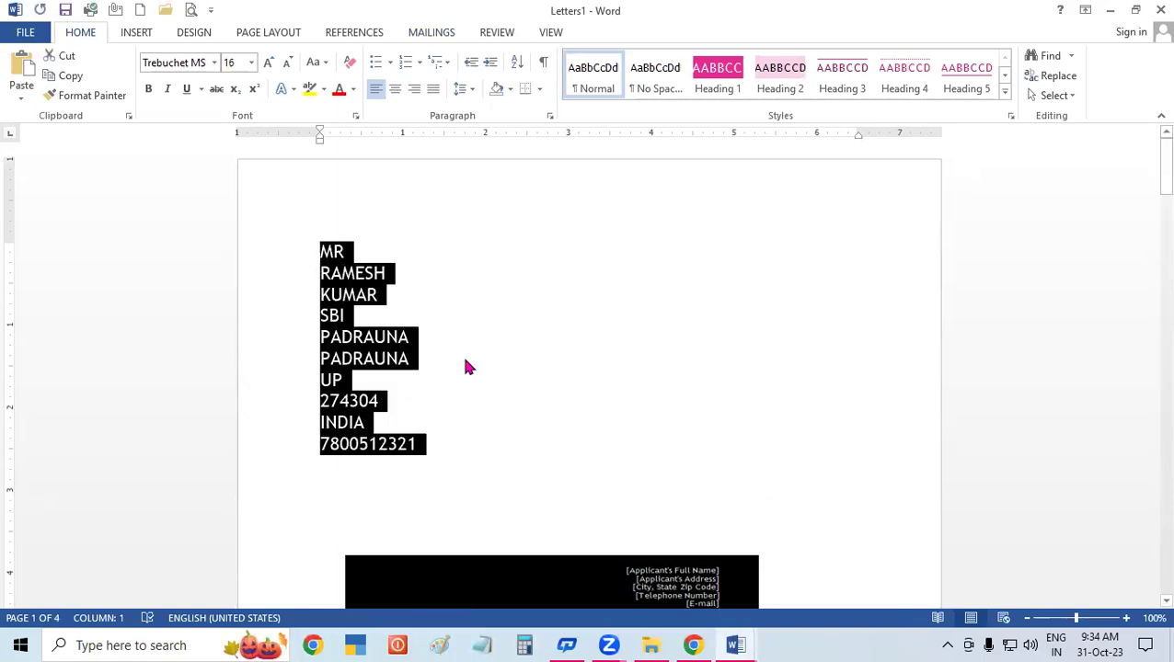
pyautogui.click(464, 366)
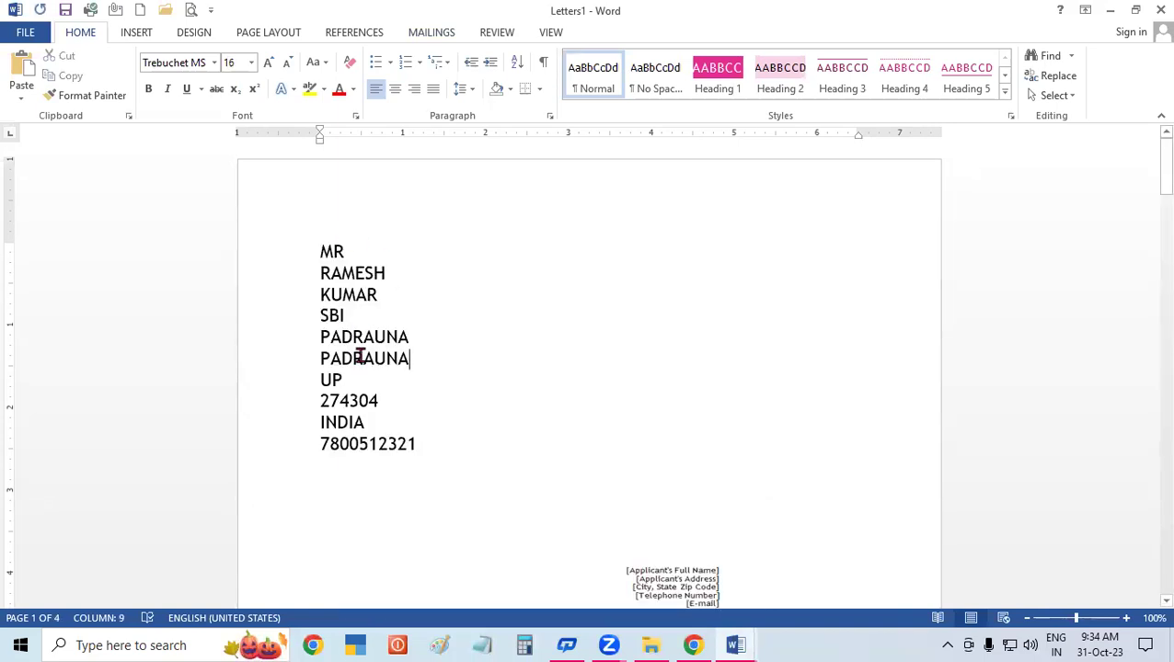
pyautogui.moveTo(319, 254); pyautogui.dragTo(360, 318)
pyautogui.click(520, 385)
pyautogui.moveTo(1149, 184); pyautogui.dragTo(1150, 214)
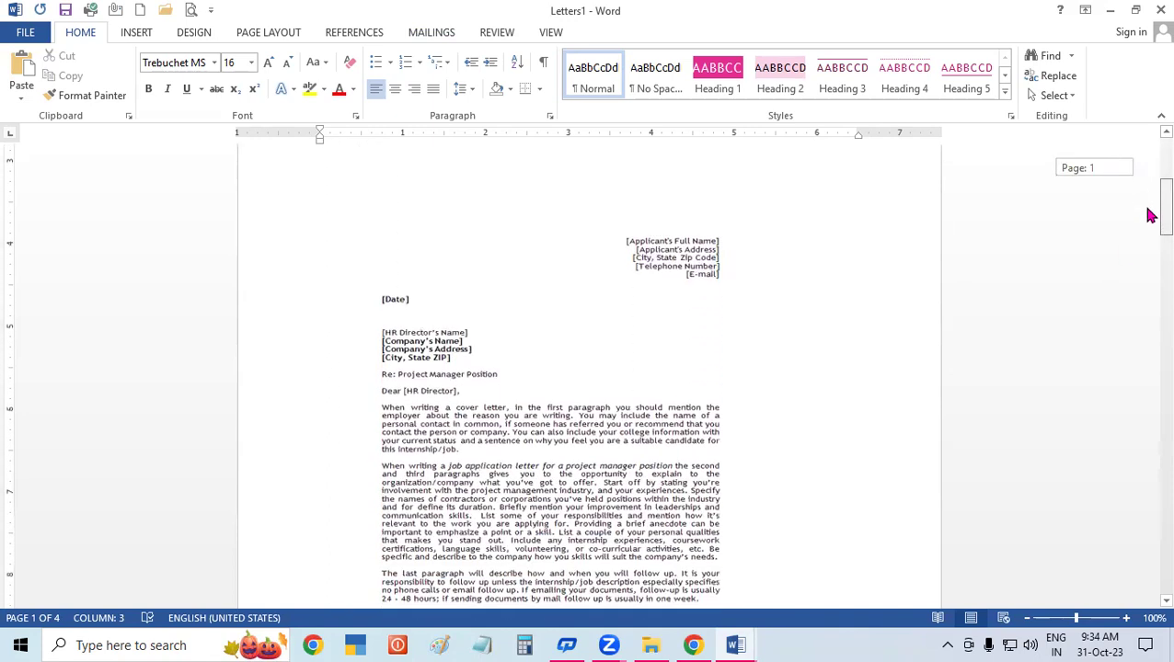
# Scroll through the four merged recipient pages, then bring up the Print screen with Ctrl+P
pyautogui.moveTo(1149, 215); pyautogui.dragTo(1149, 292)
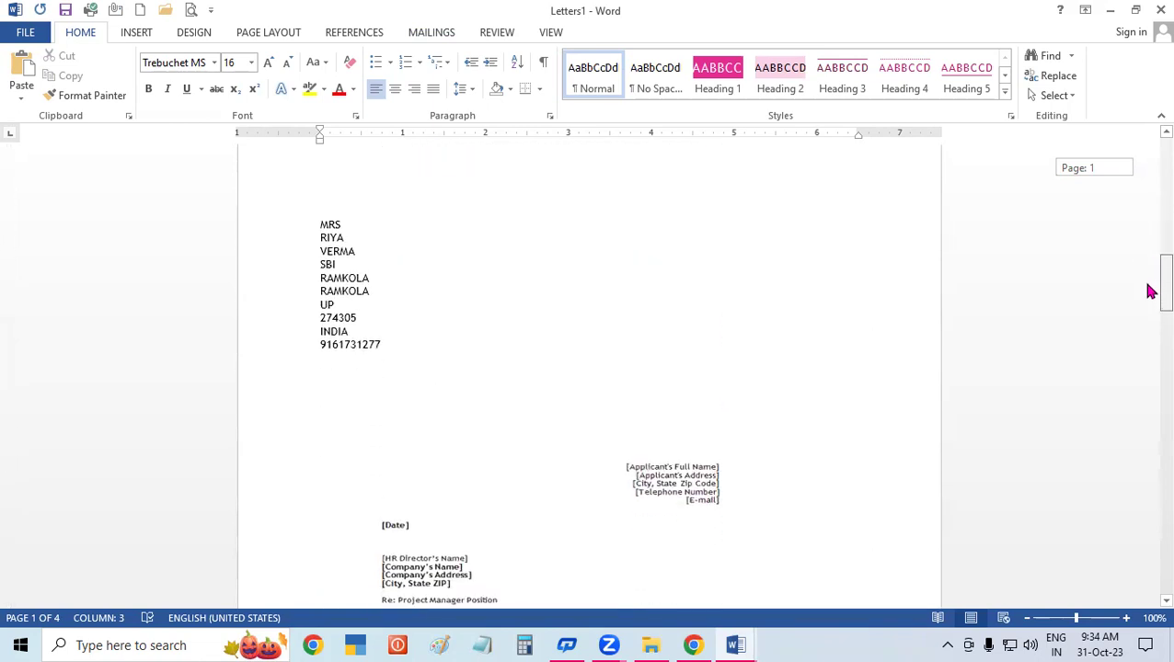
pyautogui.moveTo(1149, 291); pyautogui.dragTo(1149, 496)
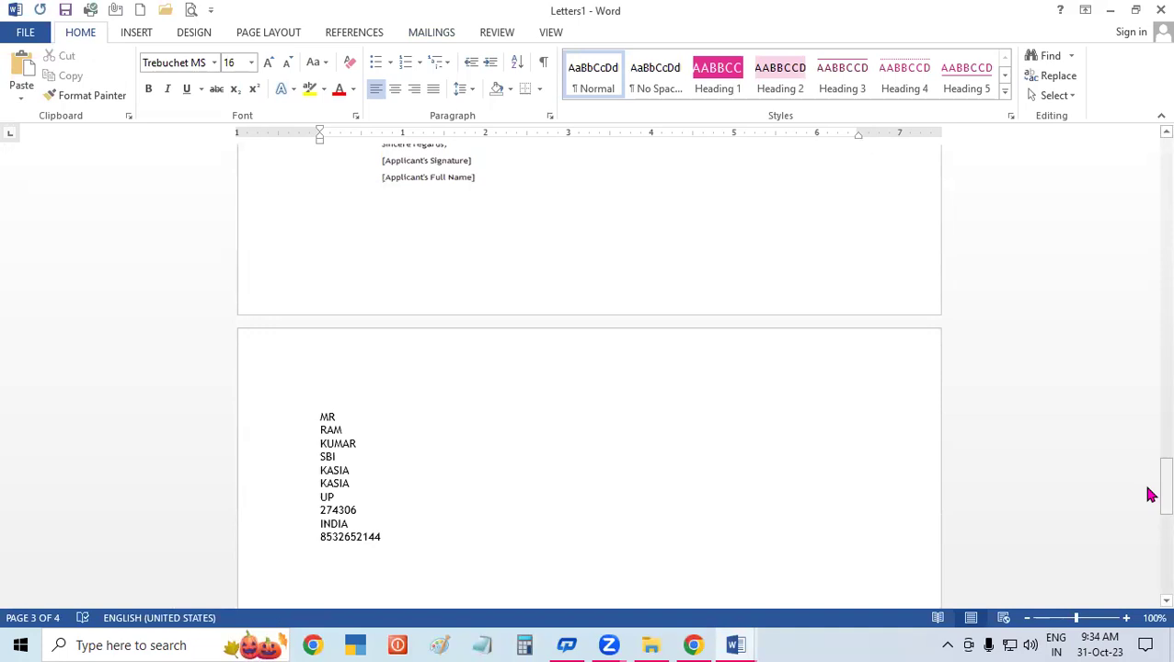
pyautogui.hotkey('ctrl', 'p')
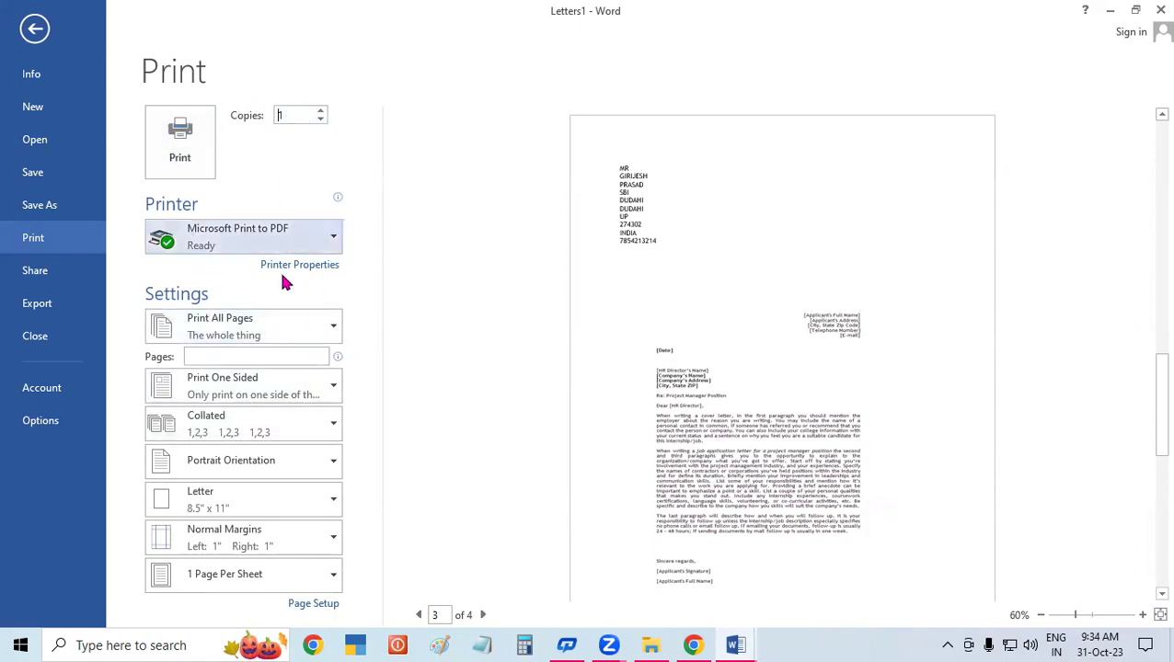
# Keep Microsoft Print to PDF as the printer, scroll the preview, and go back to Letters1
pyautogui.click(285, 244)
pyautogui.click(328, 243)
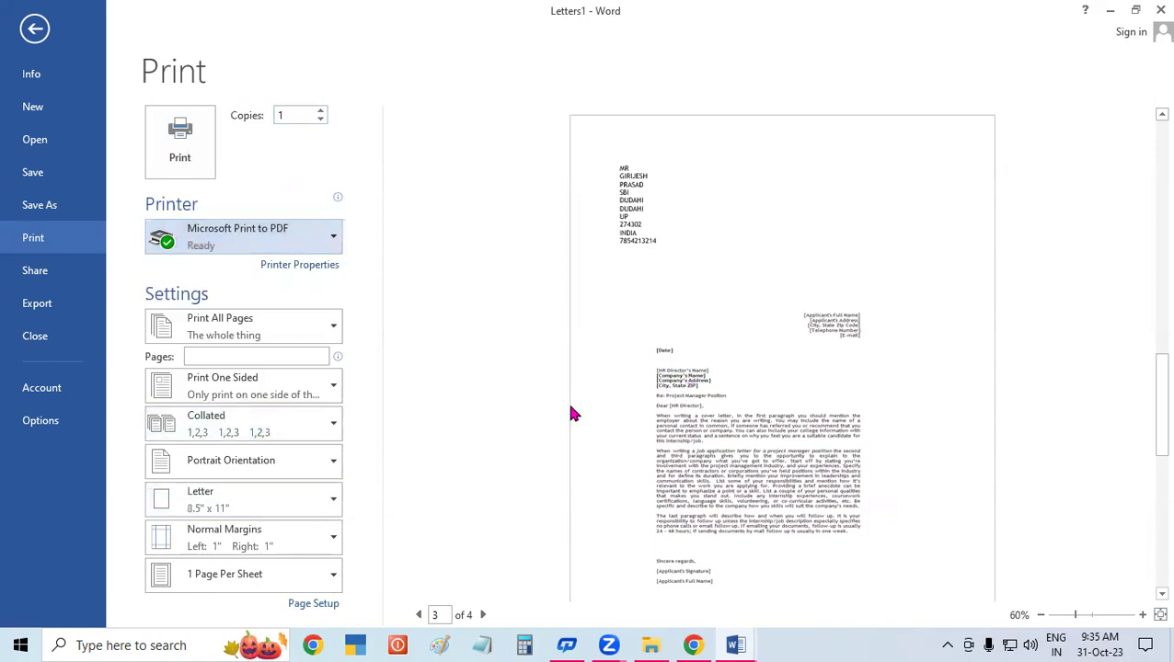
pyautogui.moveTo(1150, 387); pyautogui.dragTo(1150, 461)
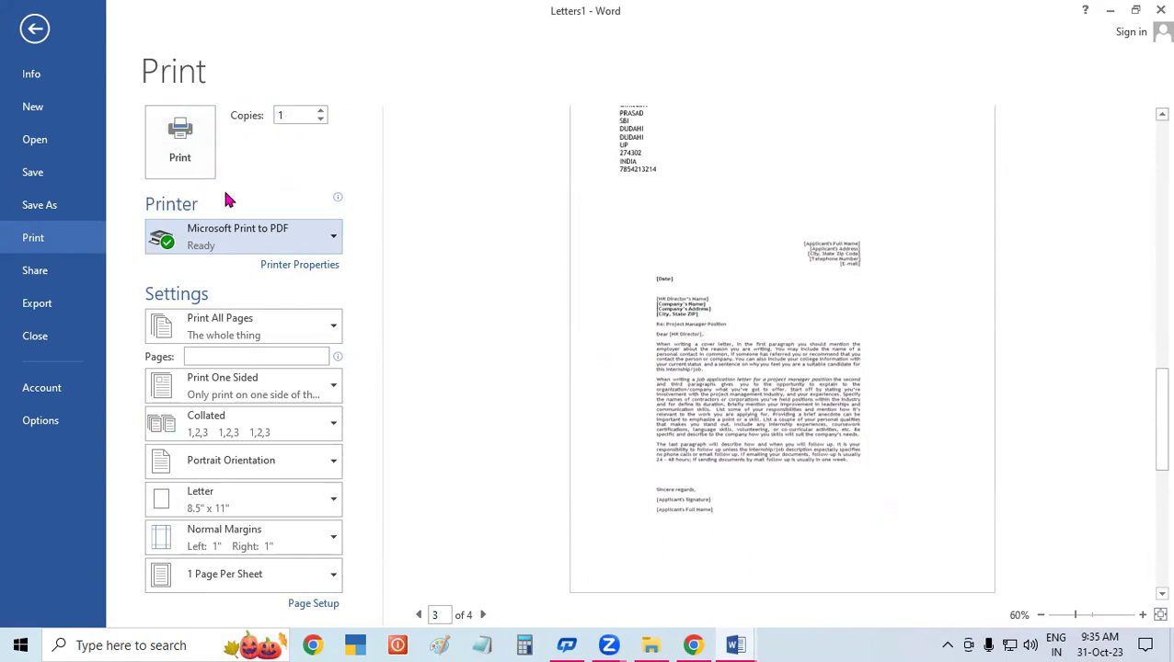
pyautogui.moveTo(736, 646)
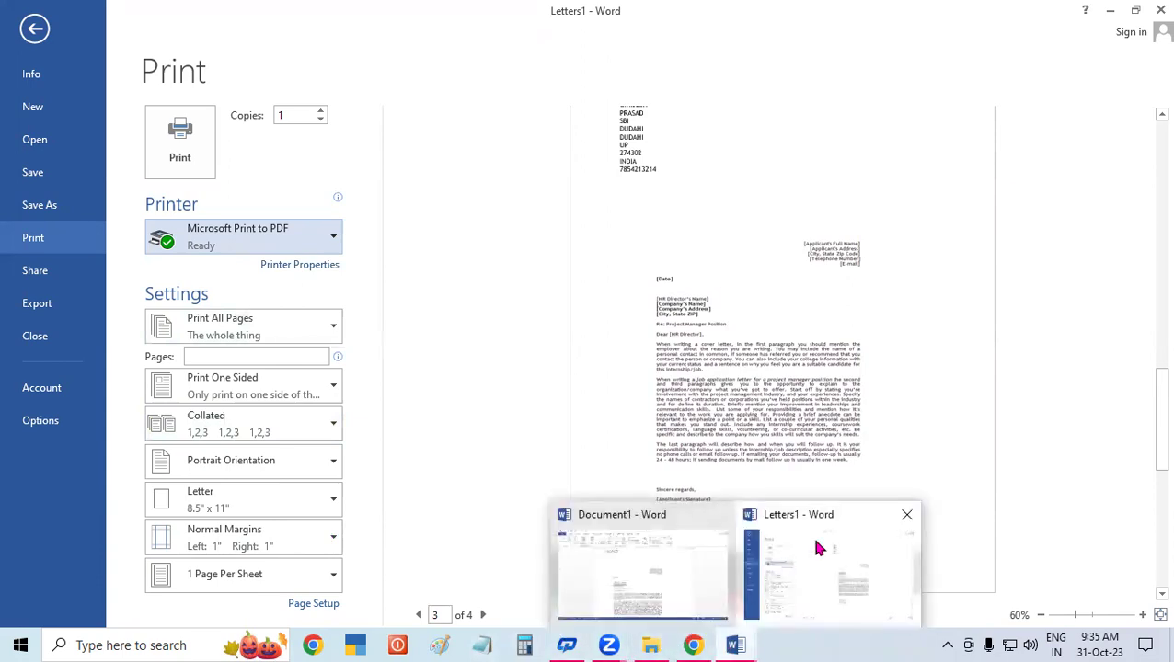
pyautogui.click(35, 30)
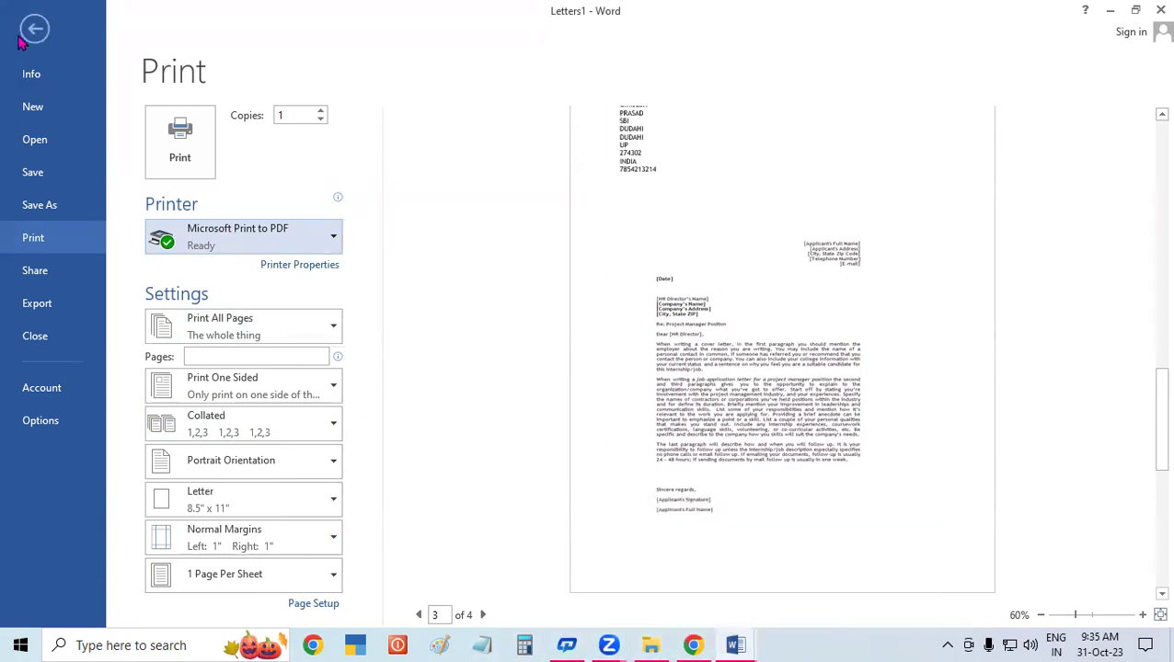
# Create a new blank document, Document2, replacing Letters1 on screen
pyautogui.click(426, 37)
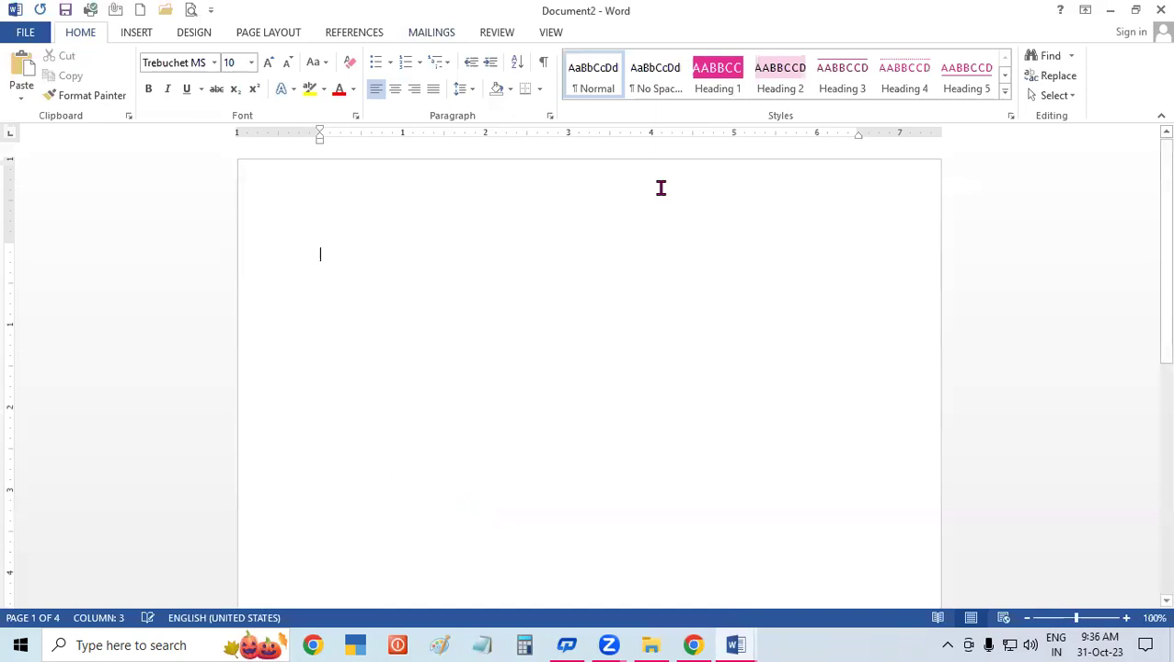
# Attach the SBI EMP DATA file from the Desktop as an existing recipient list
pyautogui.click(434, 35)
pyautogui.click(176, 87)
pyautogui.click(207, 136)
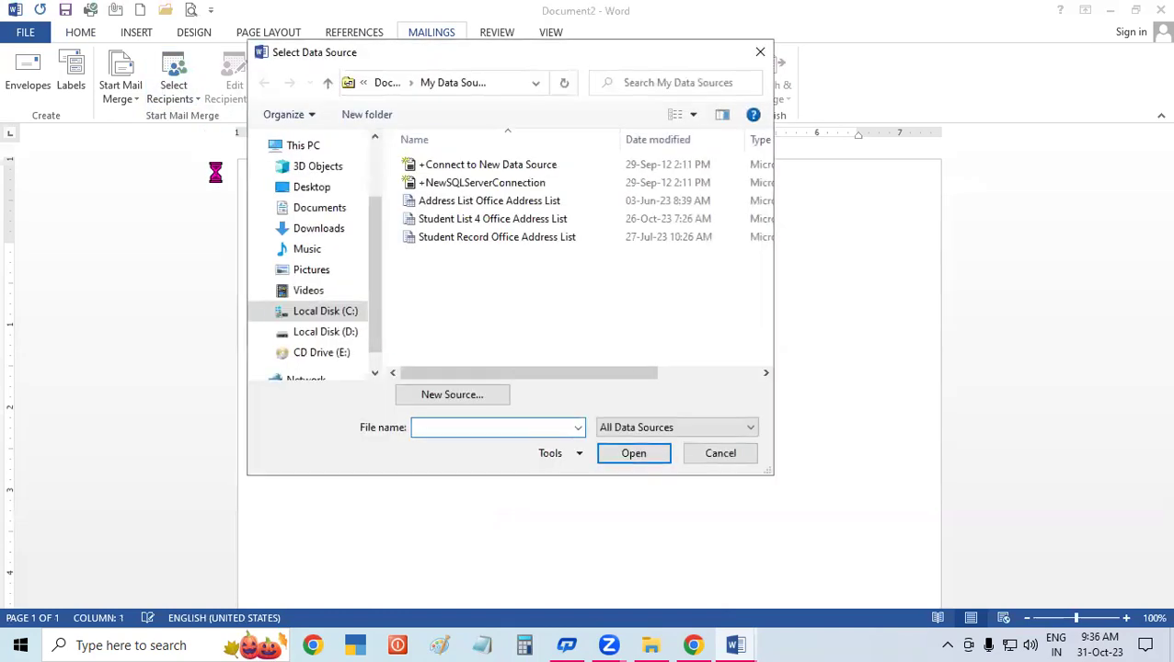
pyautogui.click(306, 189)
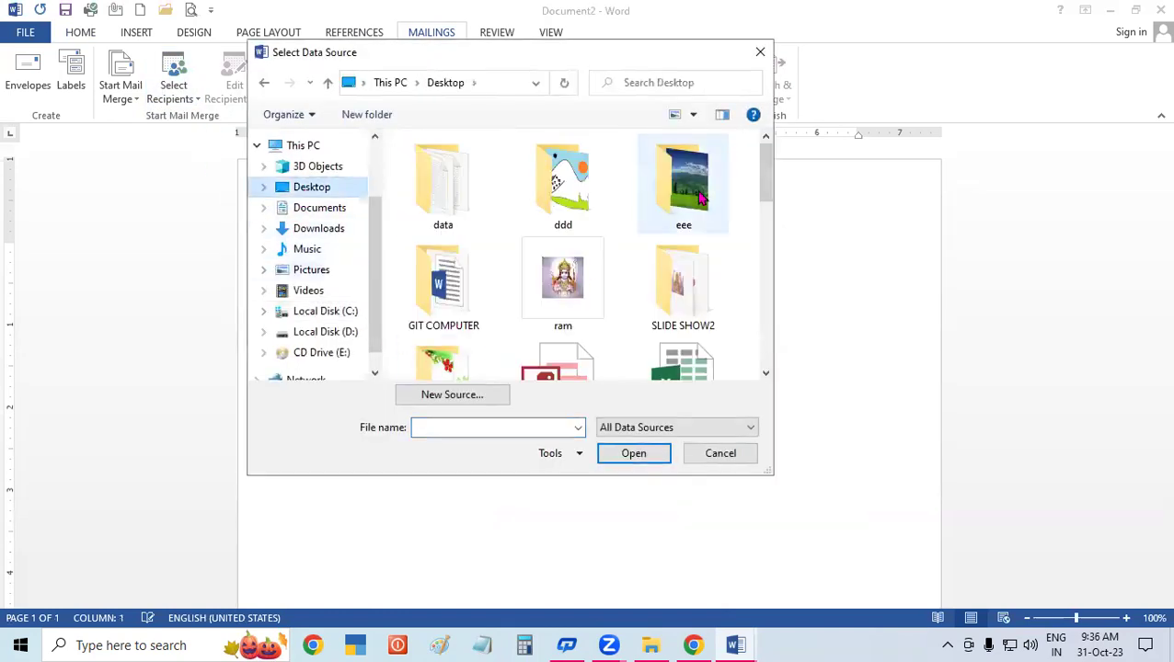
pyautogui.moveTo(768, 178); pyautogui.dragTo(789, 310)
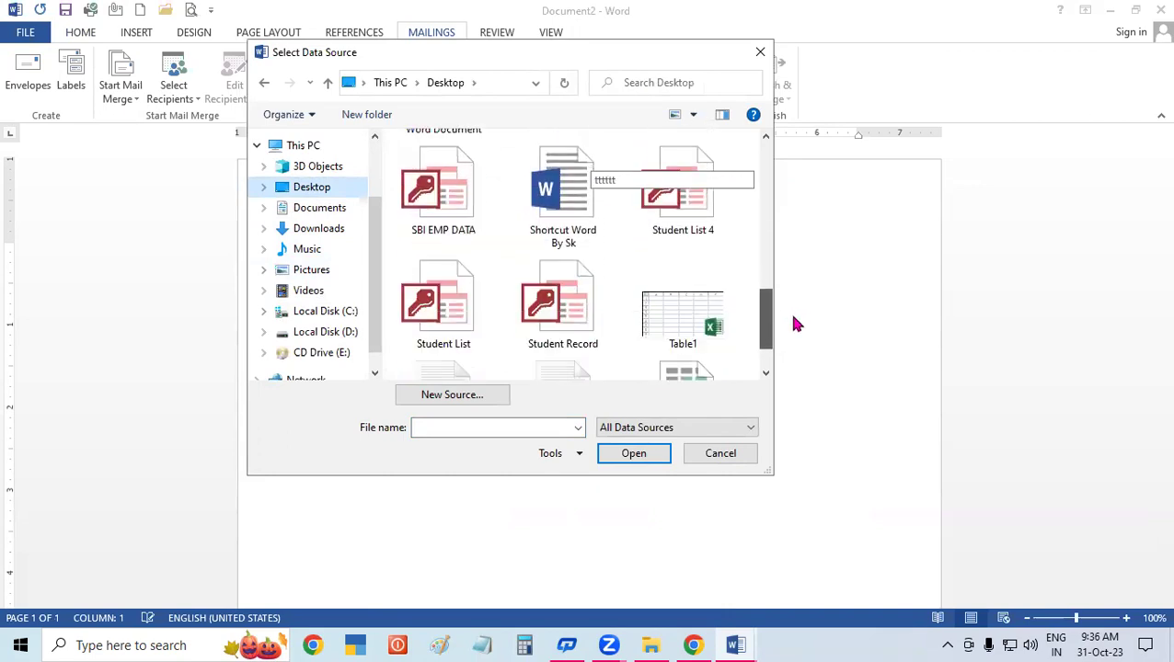
pyautogui.click(439, 189)
pyautogui.click(633, 451)
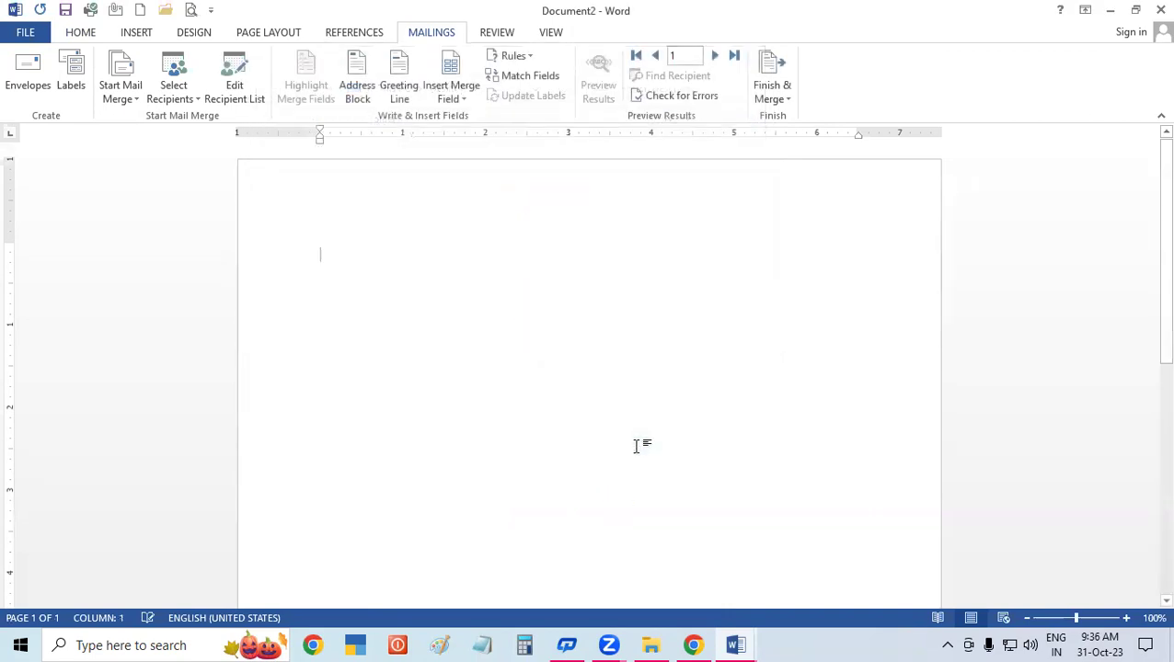